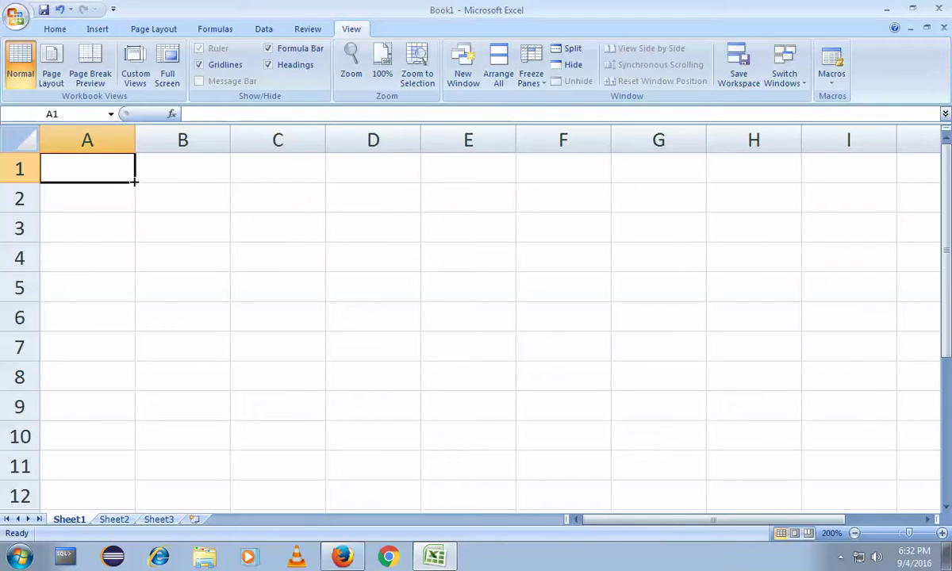
Step: Try selections and AutoFill drags from A1 across row 1 and down column A
click(292, 309)
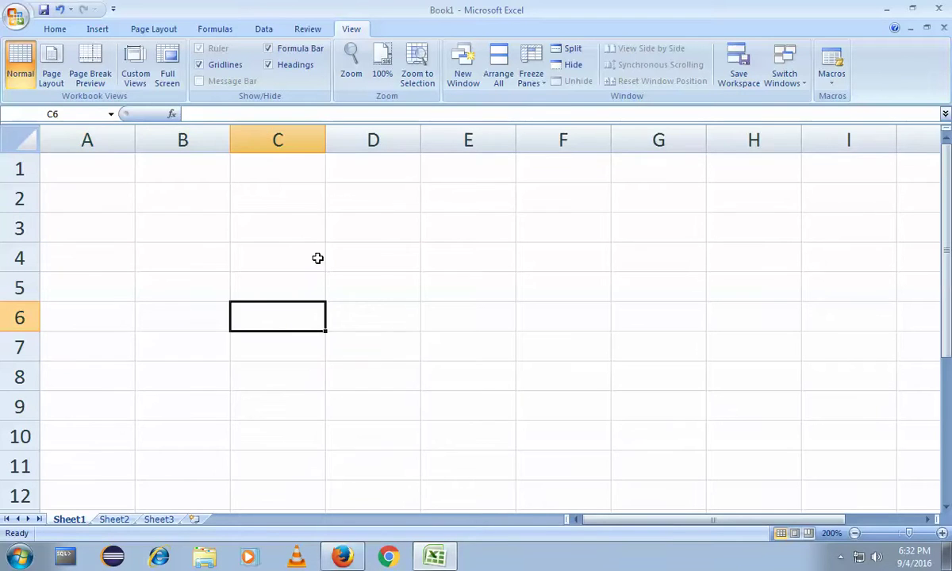
click(306, 254)
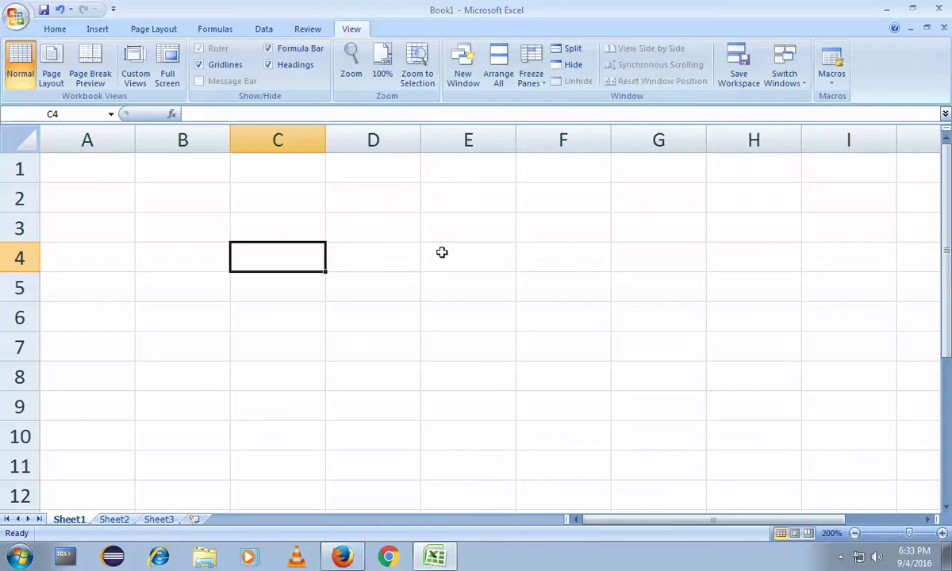
click(381, 258)
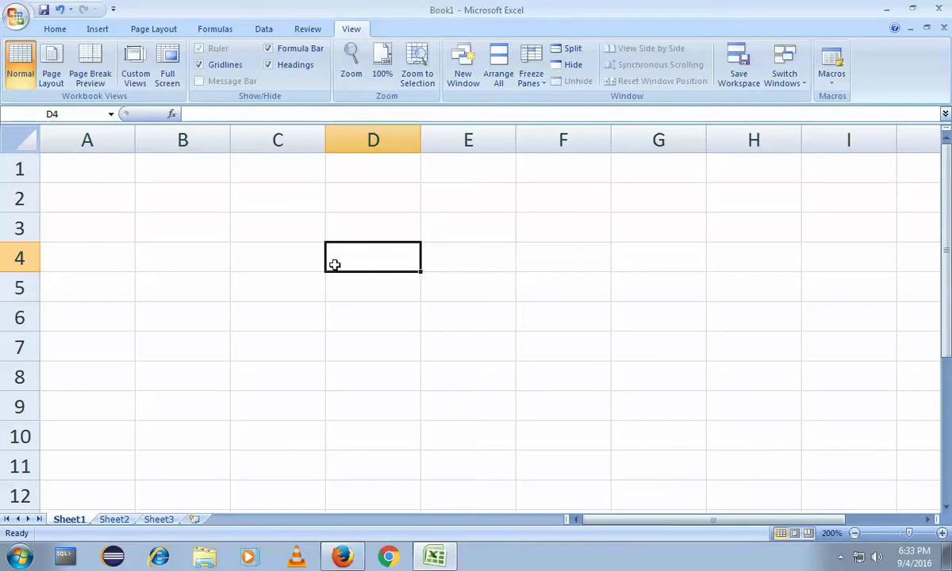
click(290, 227)
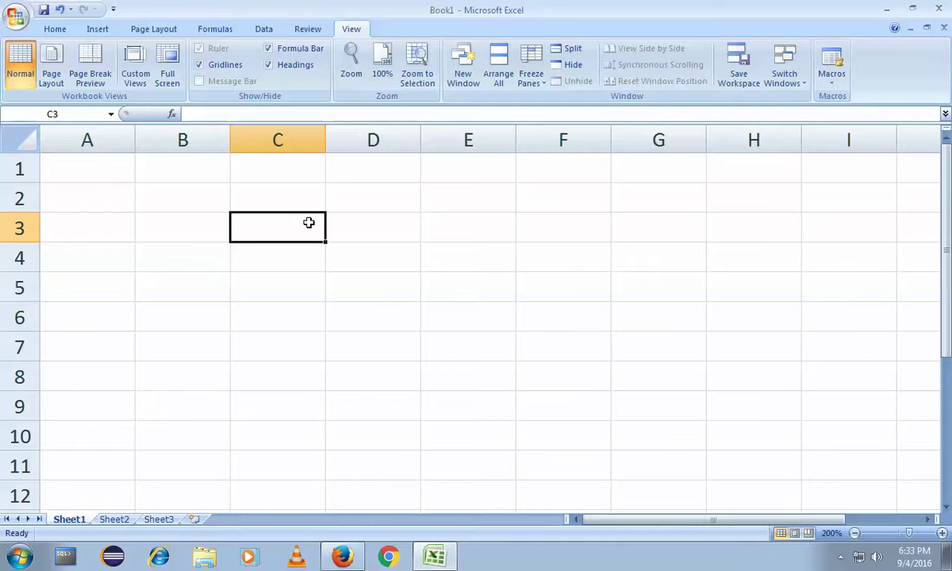
click(113, 170)
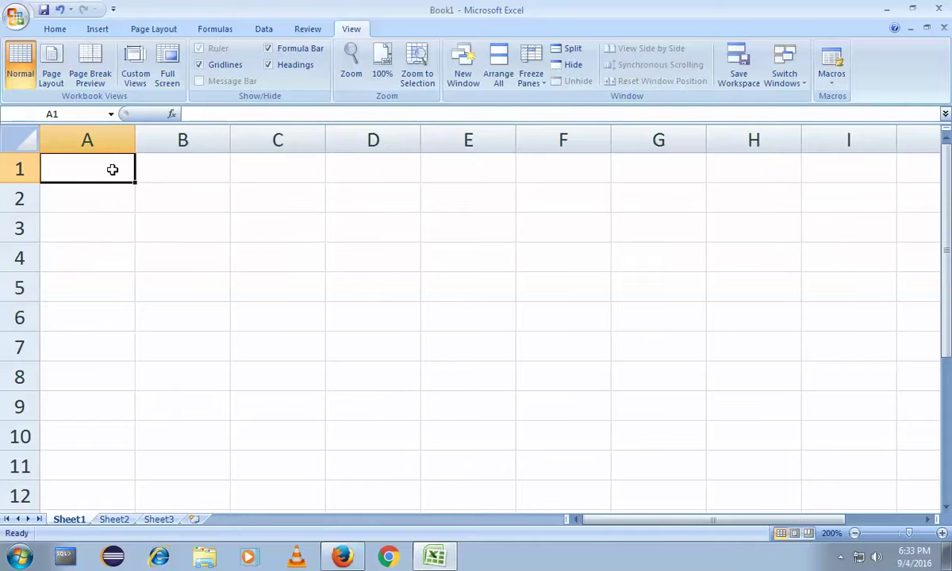
mouse_move(113, 170)
mouse_down()
mouse_move(545, 368)
mouse_move(826, 470)
mouse_move(463, 341)
mouse_move(117, 182)
mouse_up()
drag(134, 184, 595, 184)
click(99, 167)
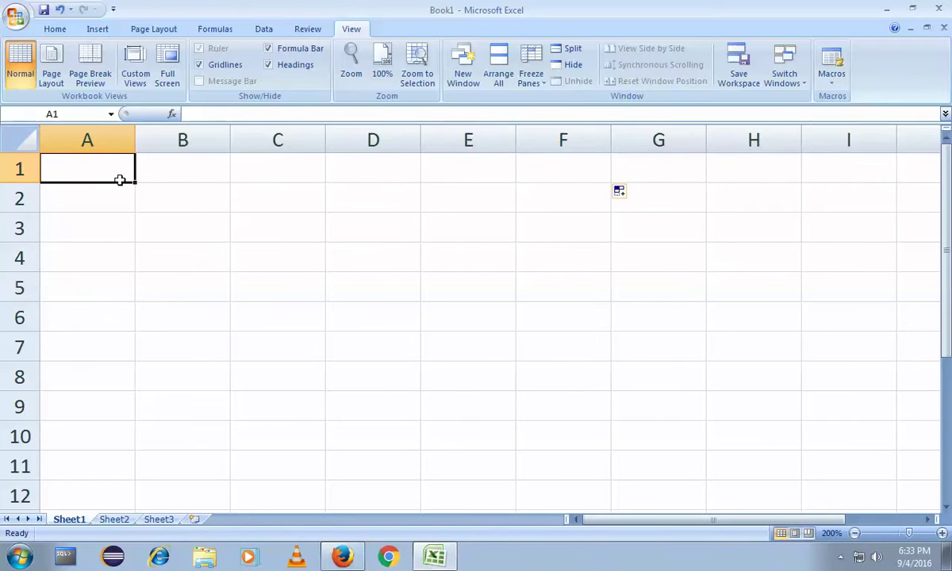
drag(137, 183, 136, 448)
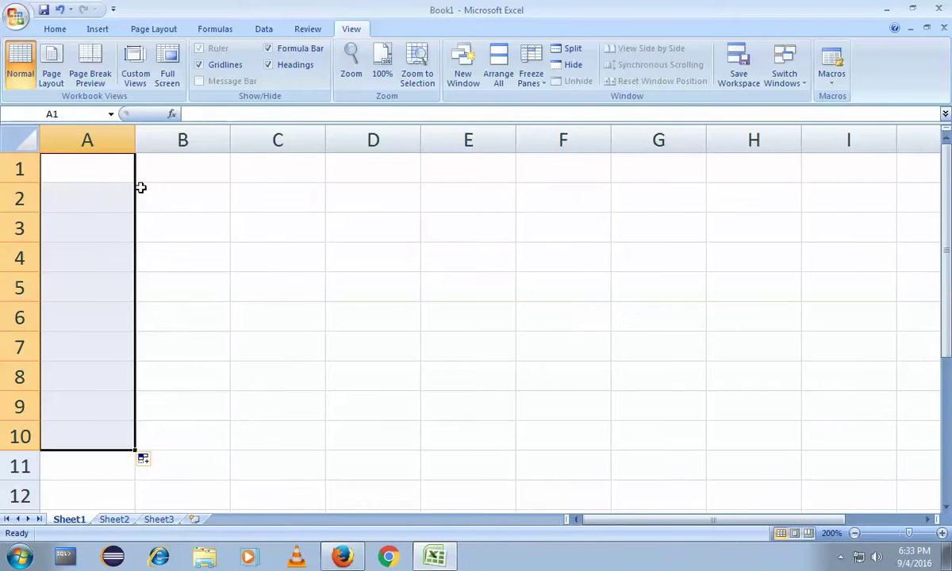
click(163, 172)
click(127, 176)
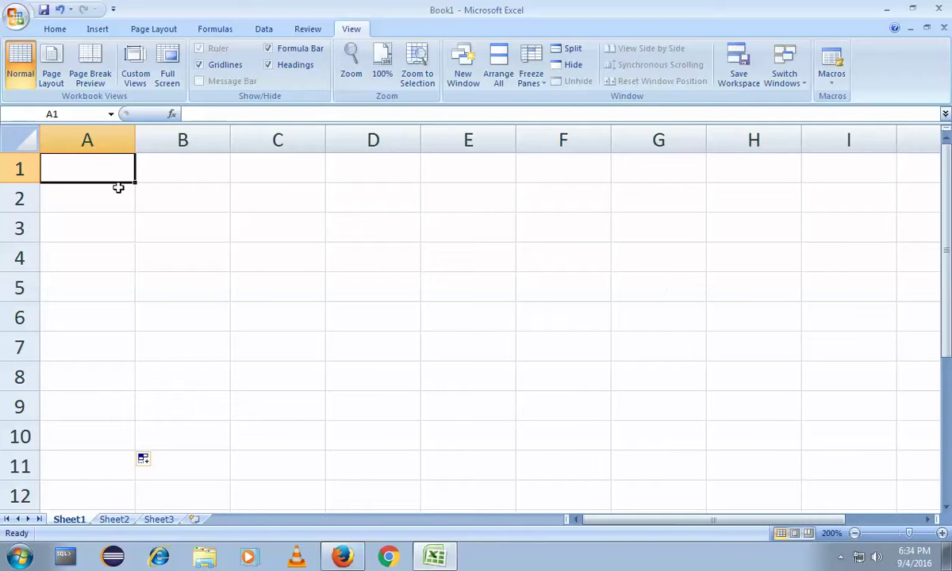
Step: Apply All Borders to the range A1:F10 from the Home tab Borders list
drag(108, 169, 597, 447)
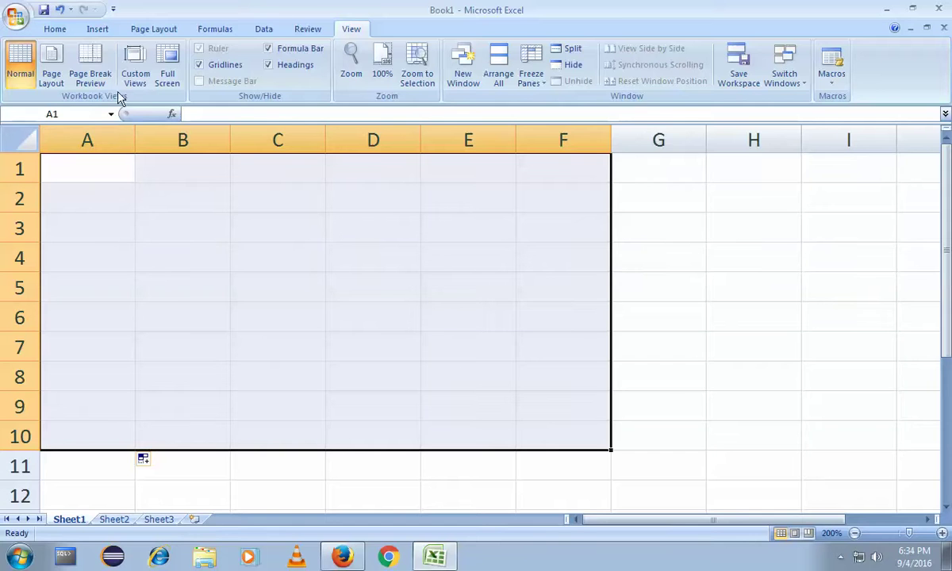
click(56, 30)
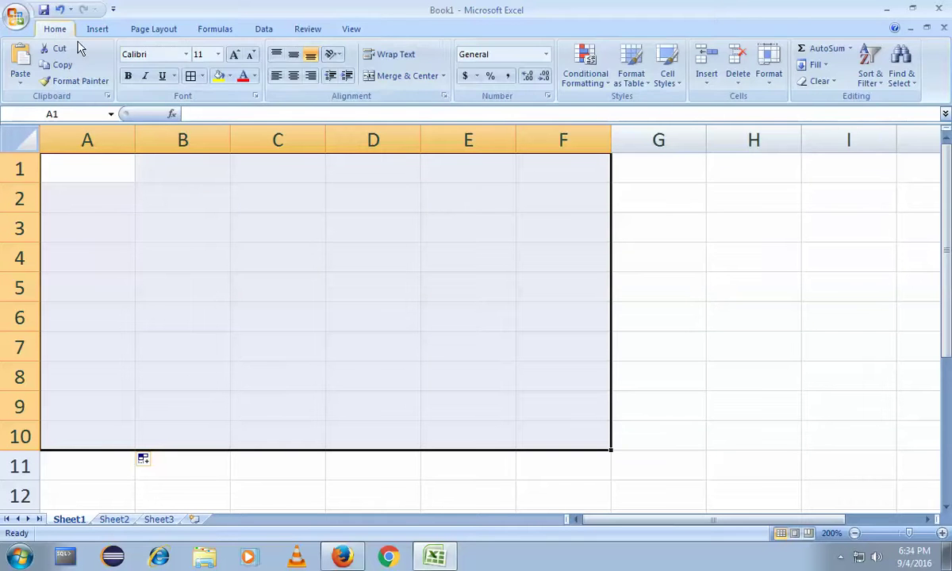
click(202, 77)
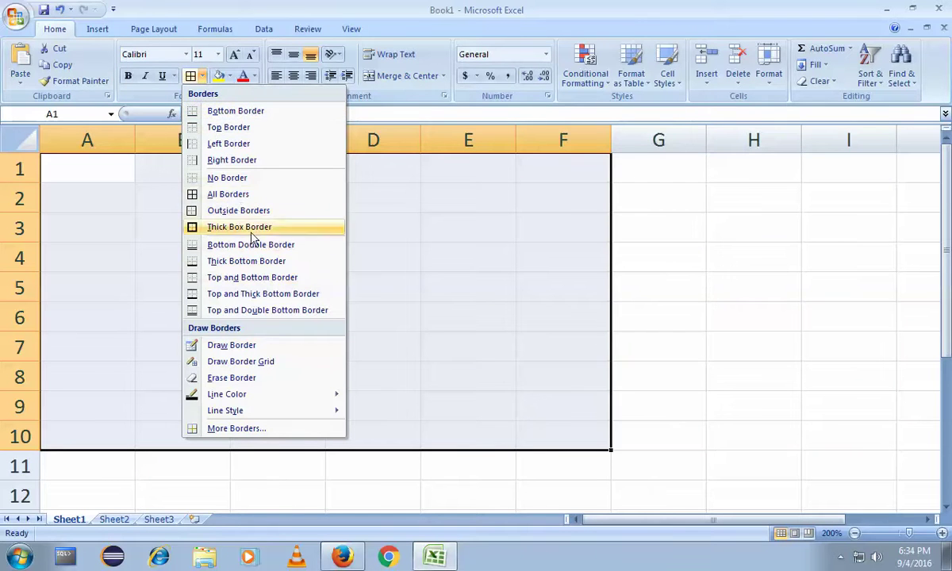
click(218, 197)
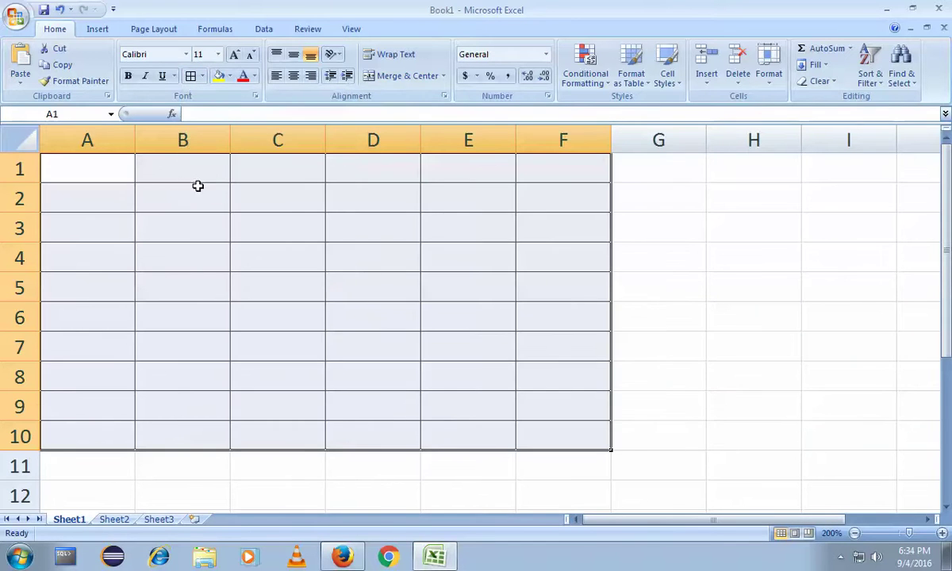
click(166, 177)
click(91, 163)
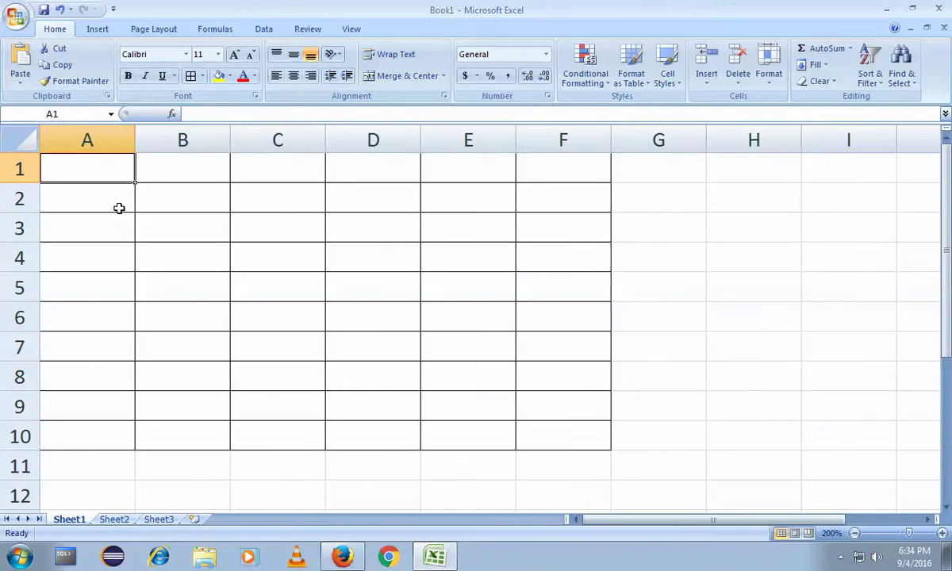
Step: Enter 256 in A2 and fill A2:A10 as a series running to 264
click(117, 208)
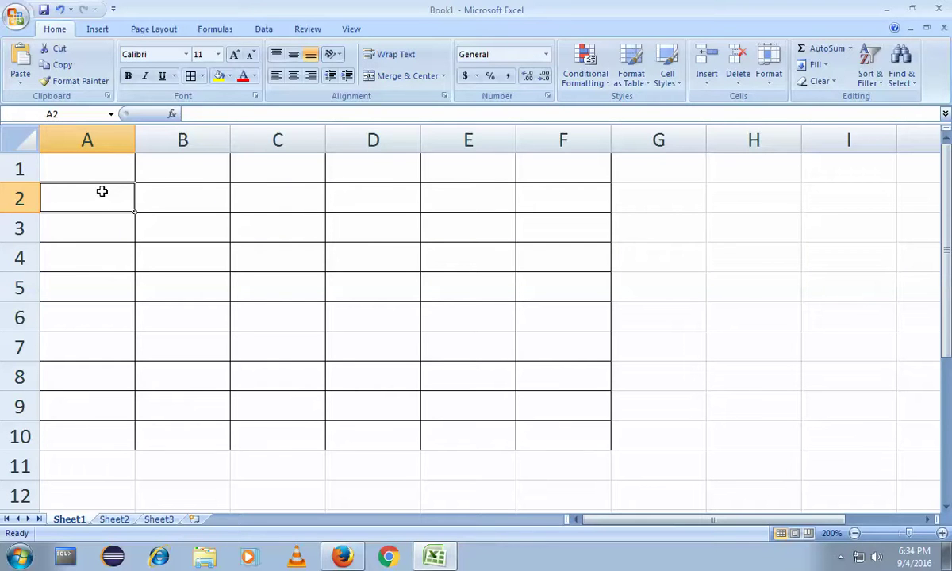
text(256)
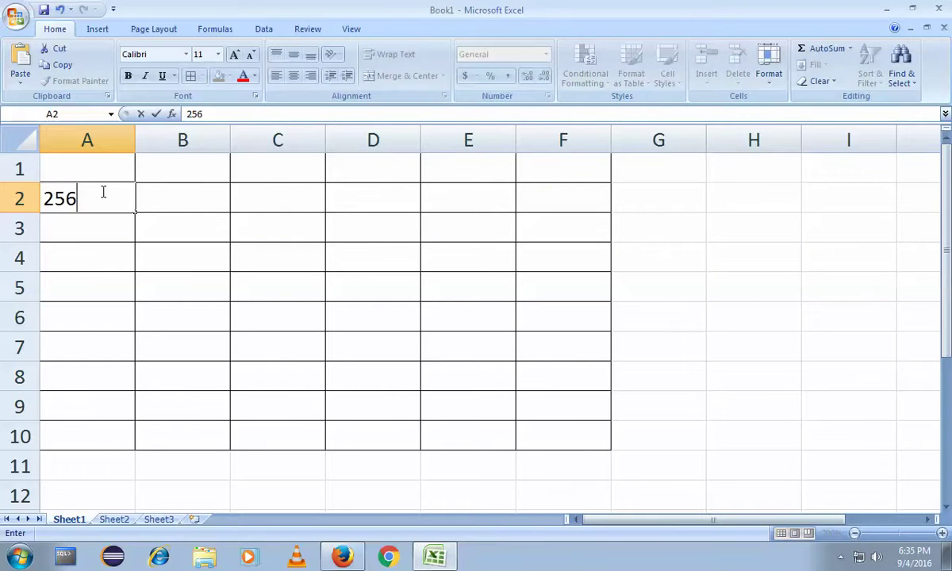
drag(133, 212, 119, 438)
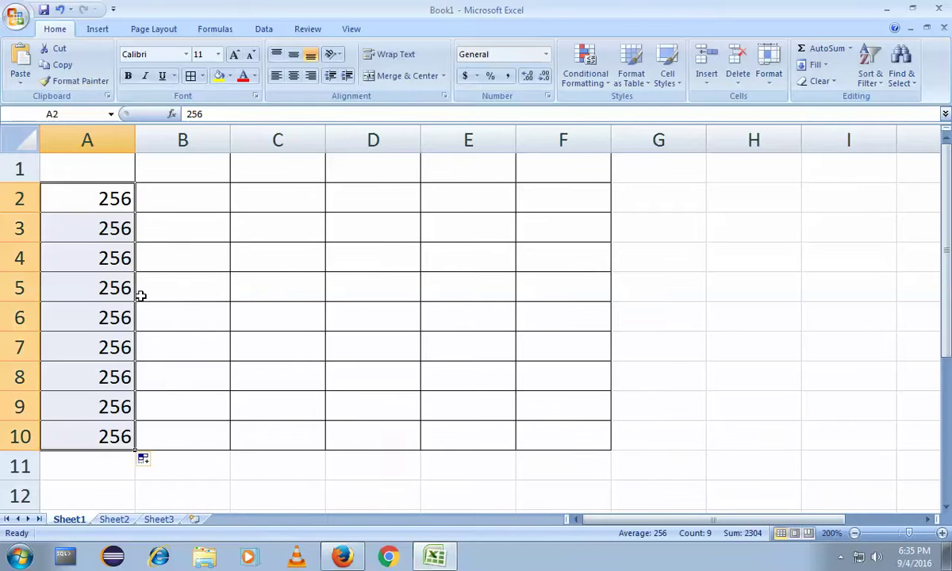
click(107, 194)
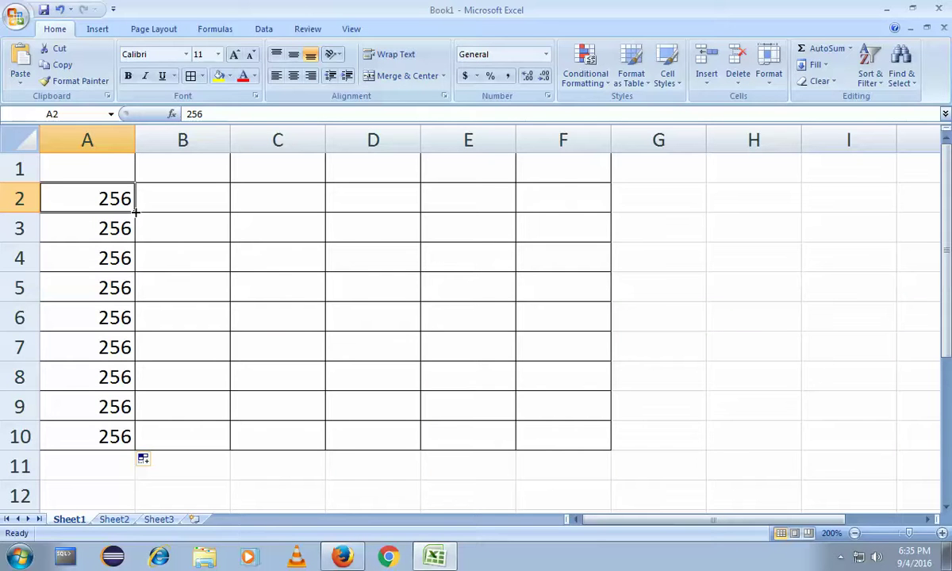
drag(135, 211, 142, 439)
click(198, 200)
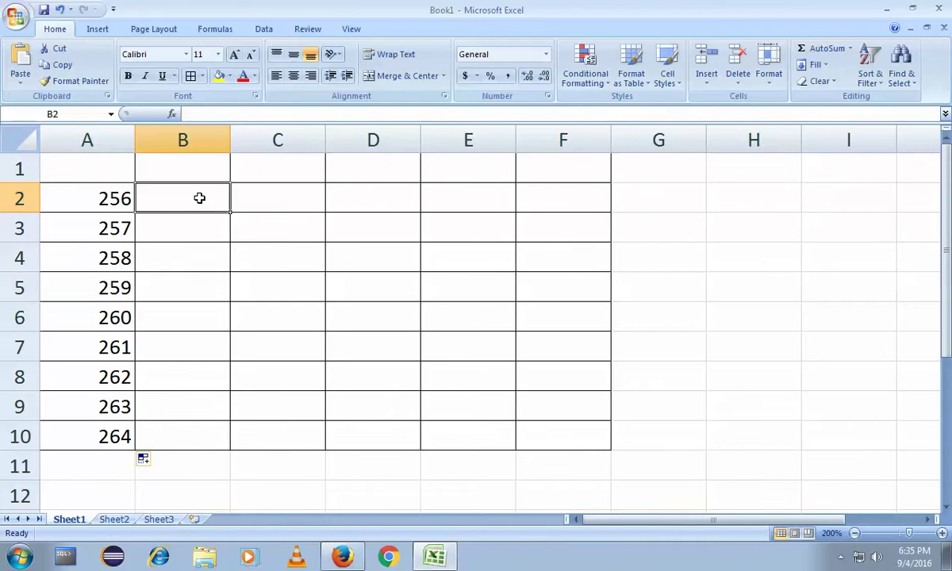
Step: Enter 1 in B2 and fill it down to B10
text(1)
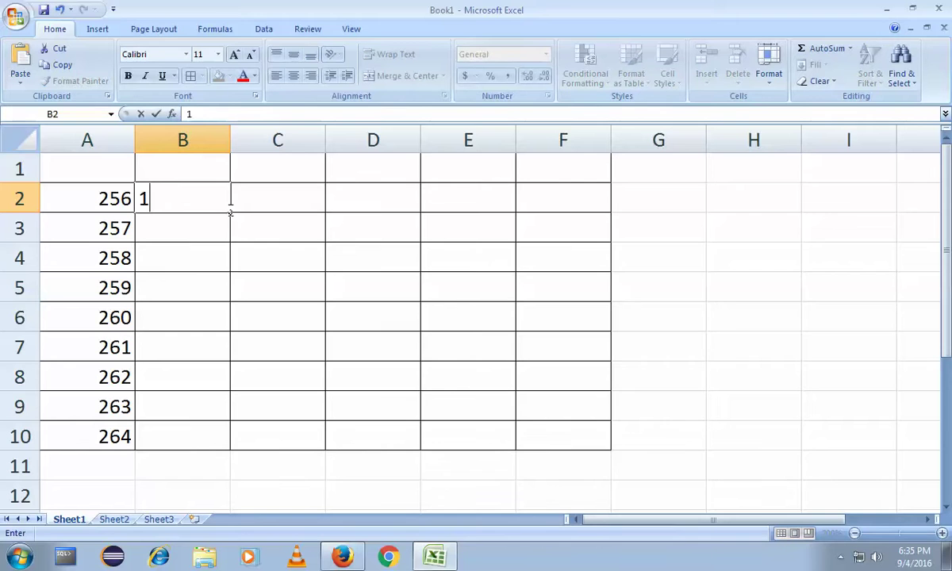
key(F2)
drag(231, 213, 224, 435)
Step: Check cells A2 to C2, then select A2 and B2 together
click(288, 212)
click(164, 196)
click(87, 197)
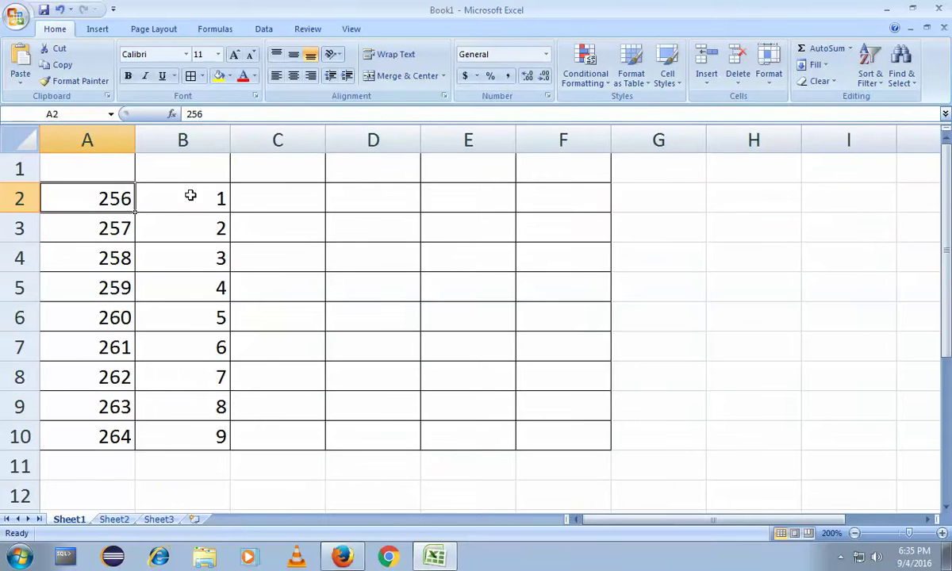
click(253, 202)
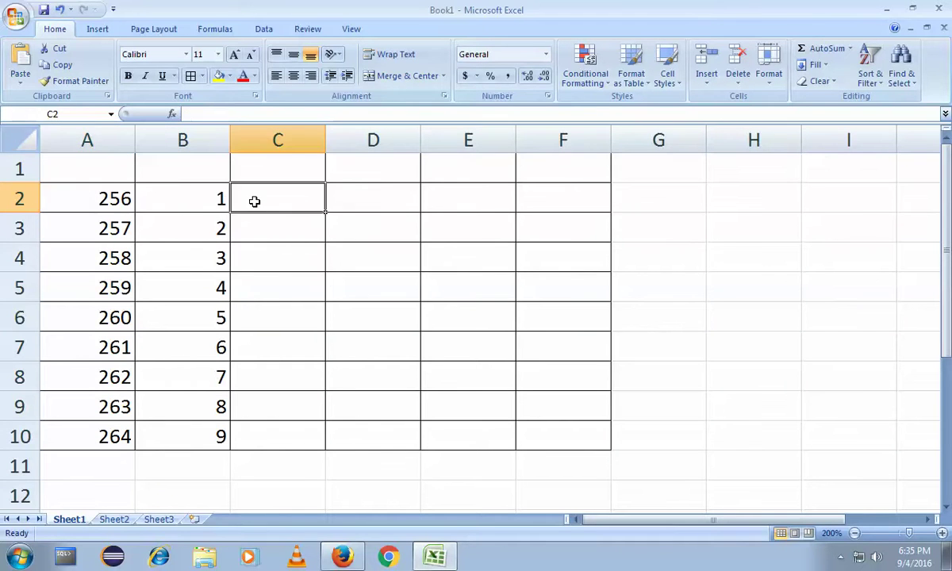
click(123, 203)
click(175, 195)
click(108, 205)
click(152, 199)
click(95, 197)
click(175, 195)
click(272, 192)
drag(81, 198, 259, 200)
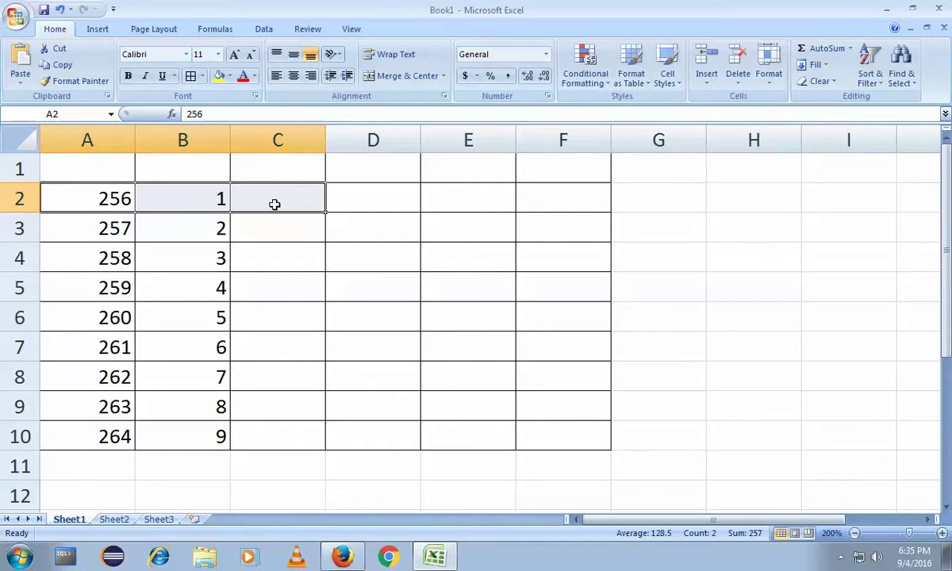
Step: Total A2 and B2 into C2 with AutoSum, creating =SUM(A2:B2)
click(89, 200)
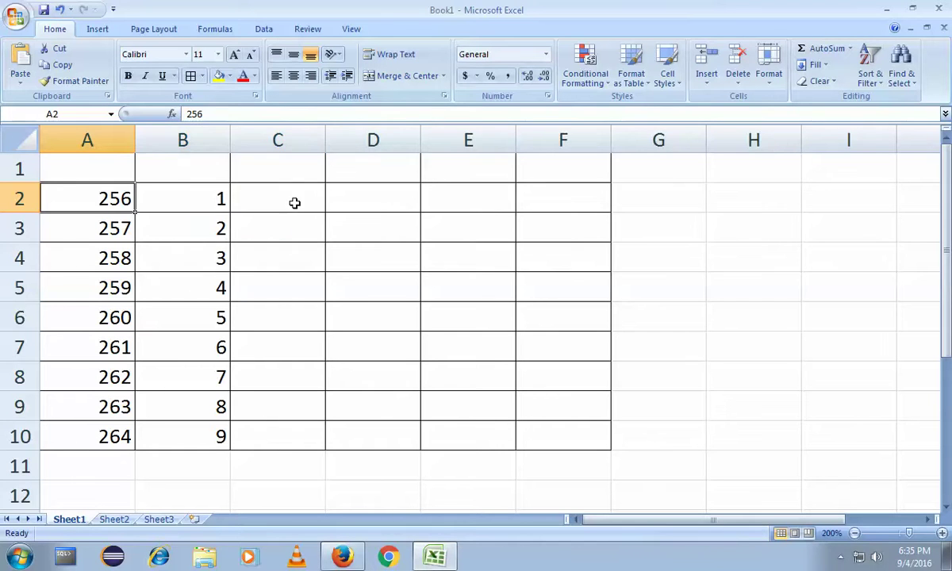
drag(123, 198, 667, 196)
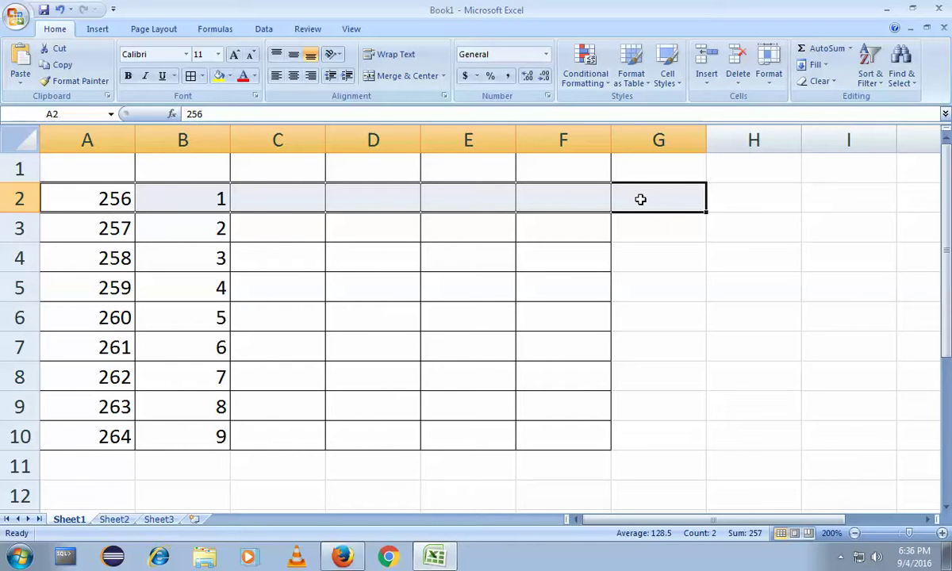
click(274, 197)
drag(88, 195, 255, 197)
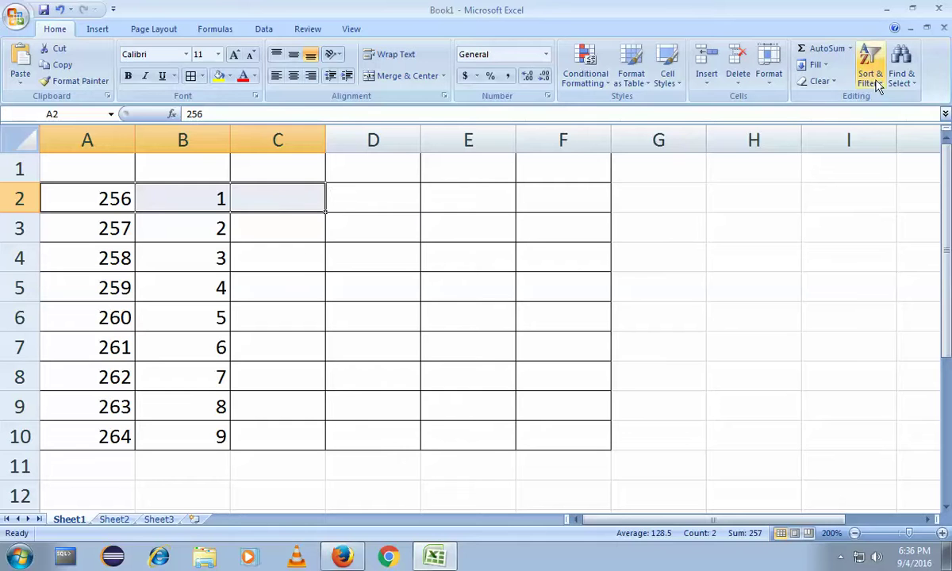
click(817, 54)
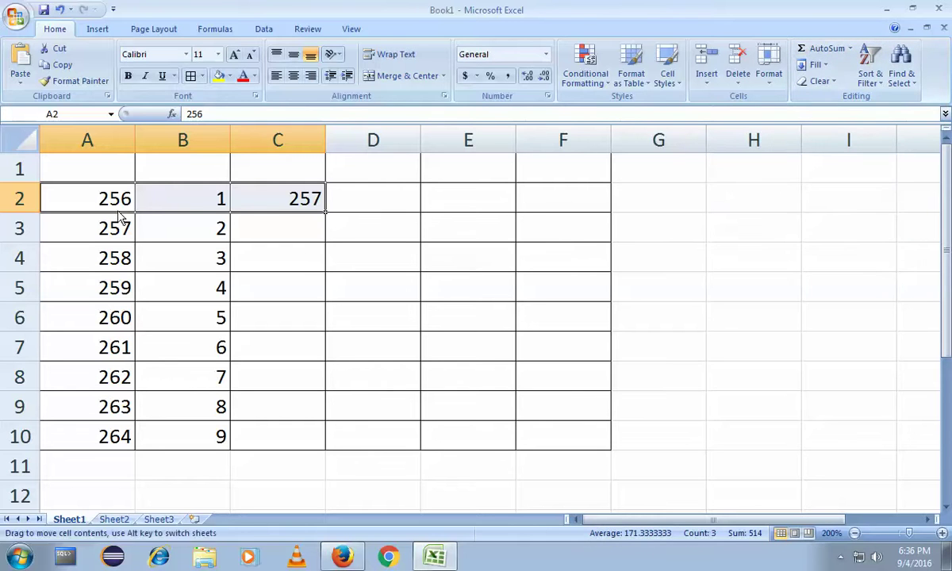
click(196, 206)
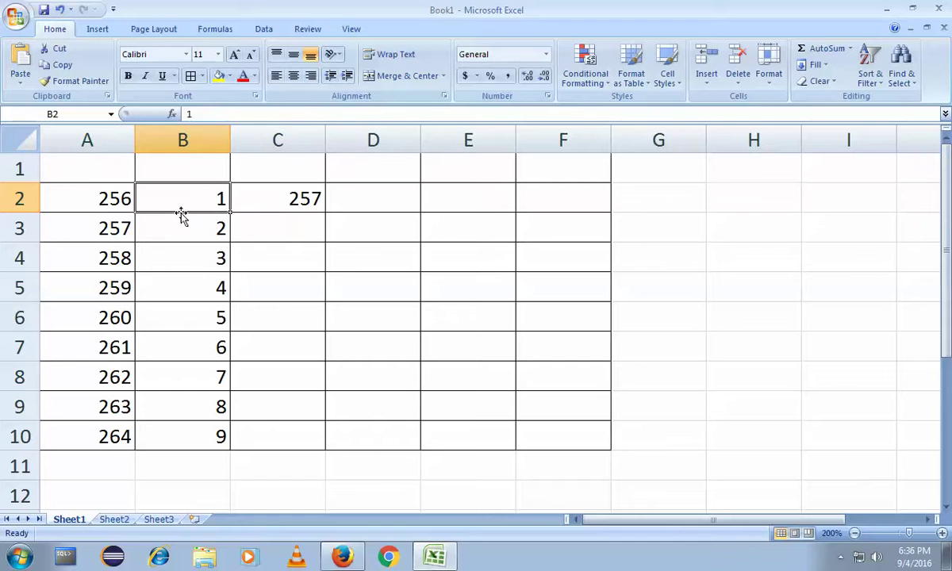
click(283, 199)
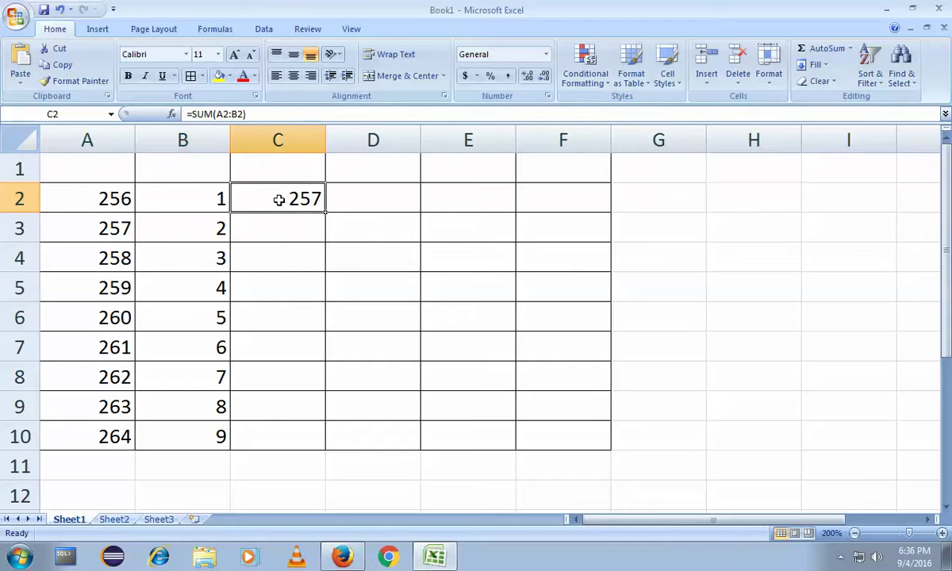
Step: Change B2 to 563 so the C2 total recalculates to 819
click(222, 200)
double_click(221, 200)
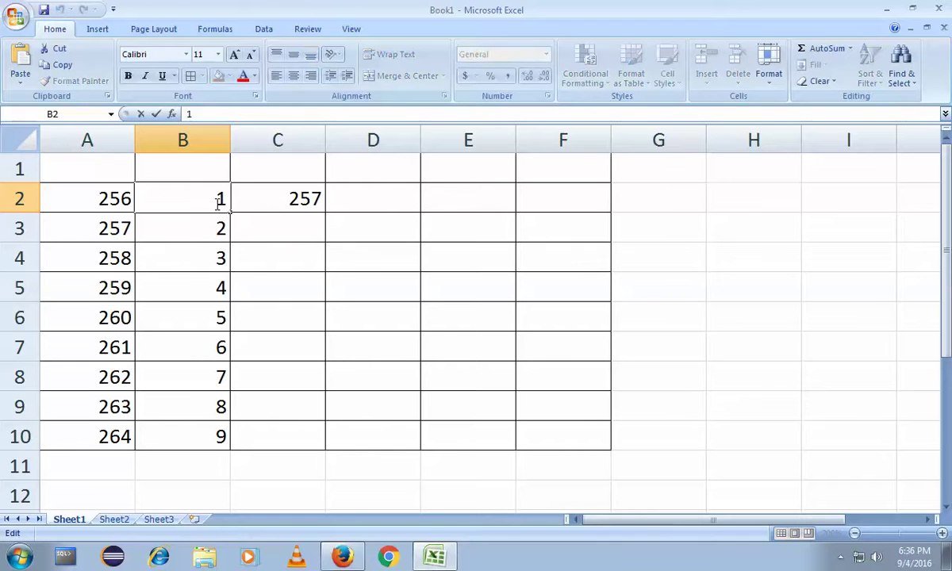
text(563)
click(240, 246)
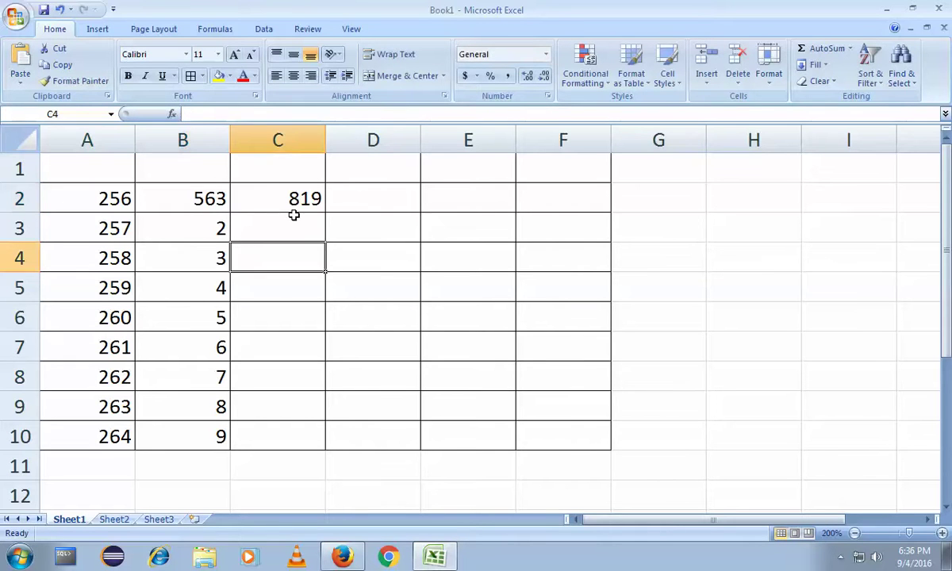
click(115, 192)
click(197, 204)
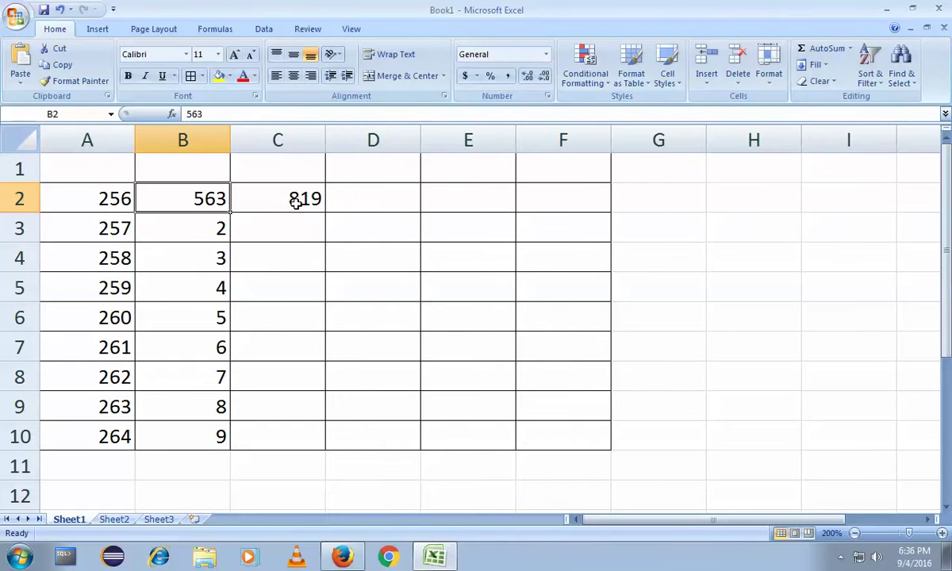
click(202, 228)
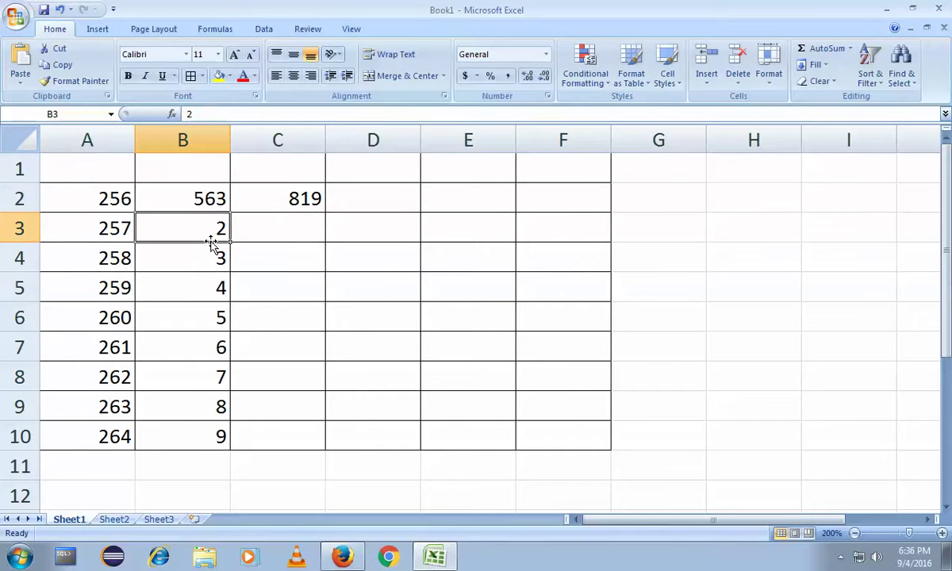
click(288, 197)
click(291, 172)
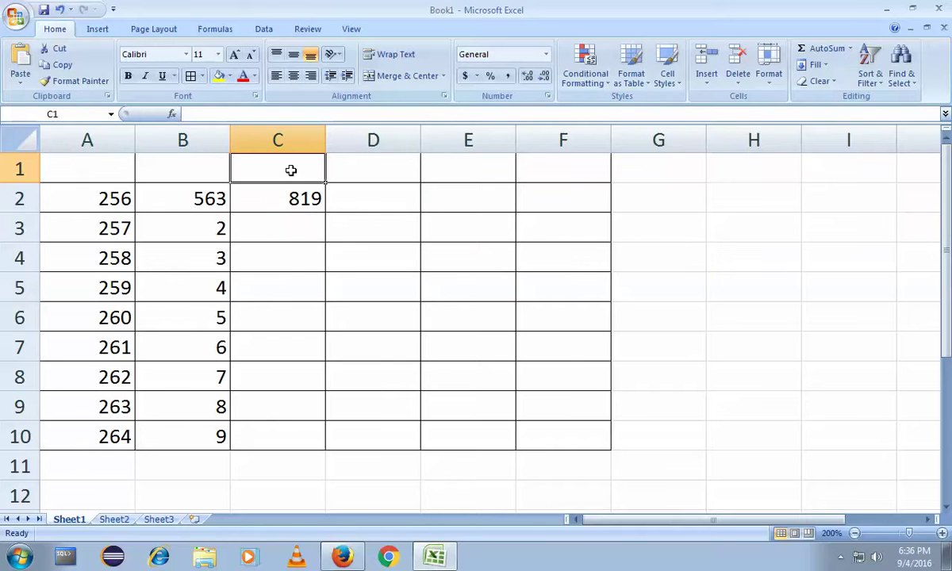
Step: Type the headers Add, Mul, Sub and Div into C1 through F1
text(Add)
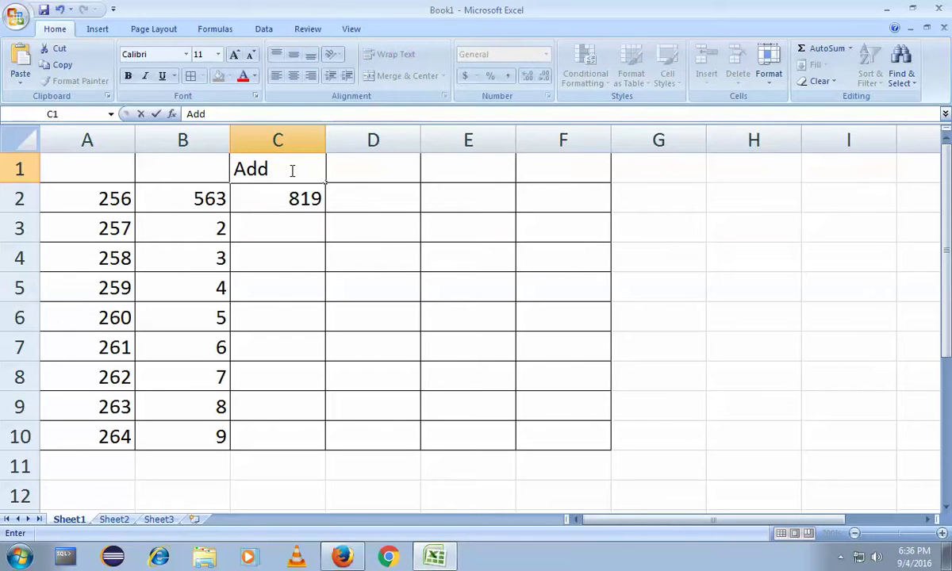
click(330, 170)
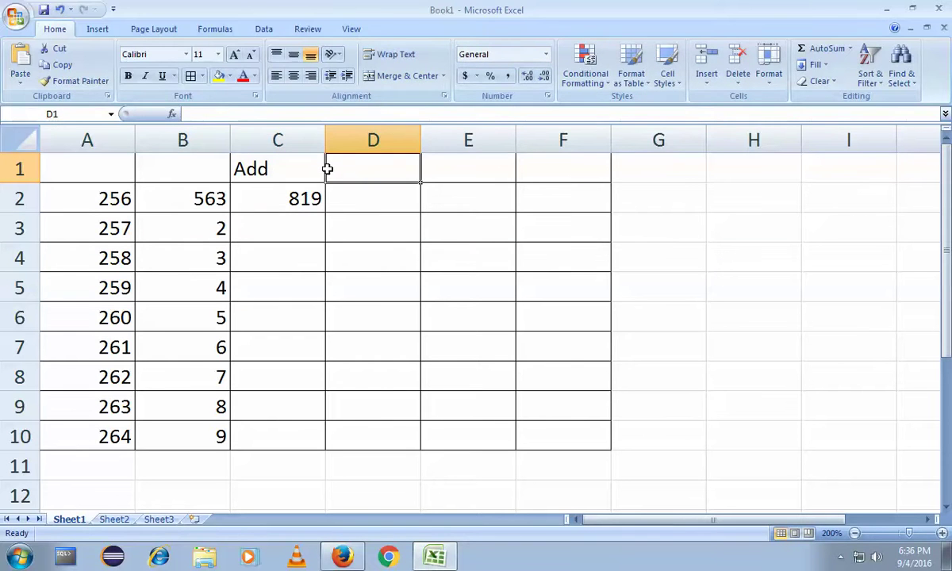
text(Mul)
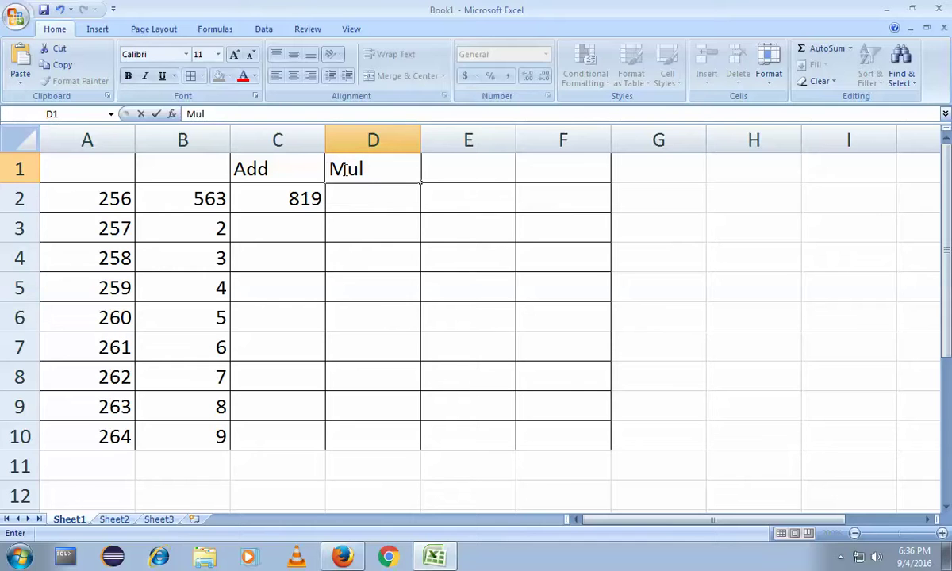
click(464, 162)
text(Sub)
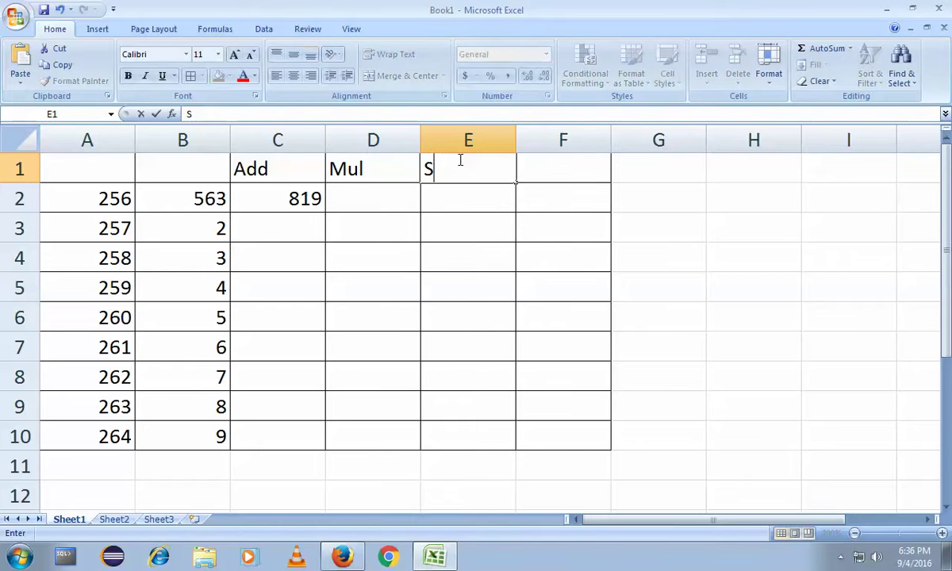
click(565, 167)
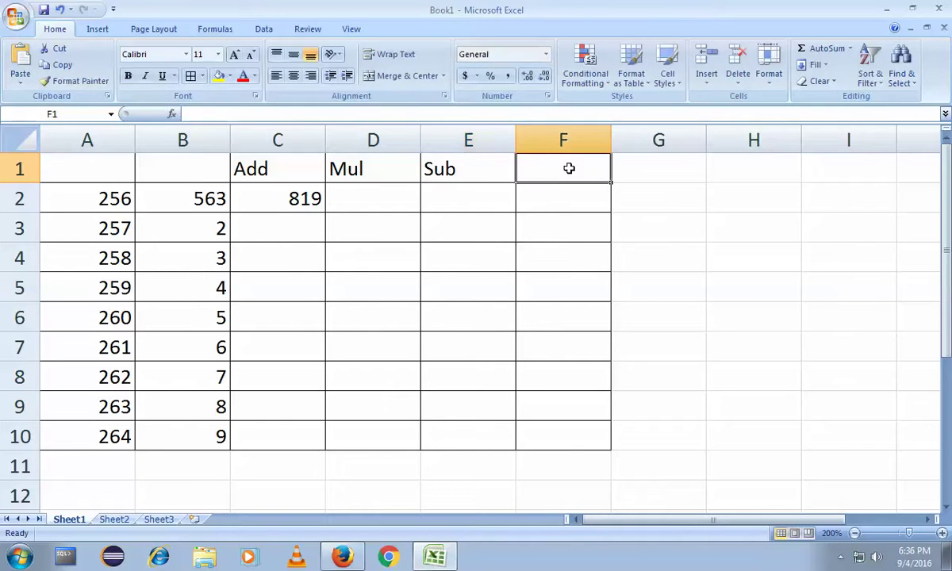
text(Div)
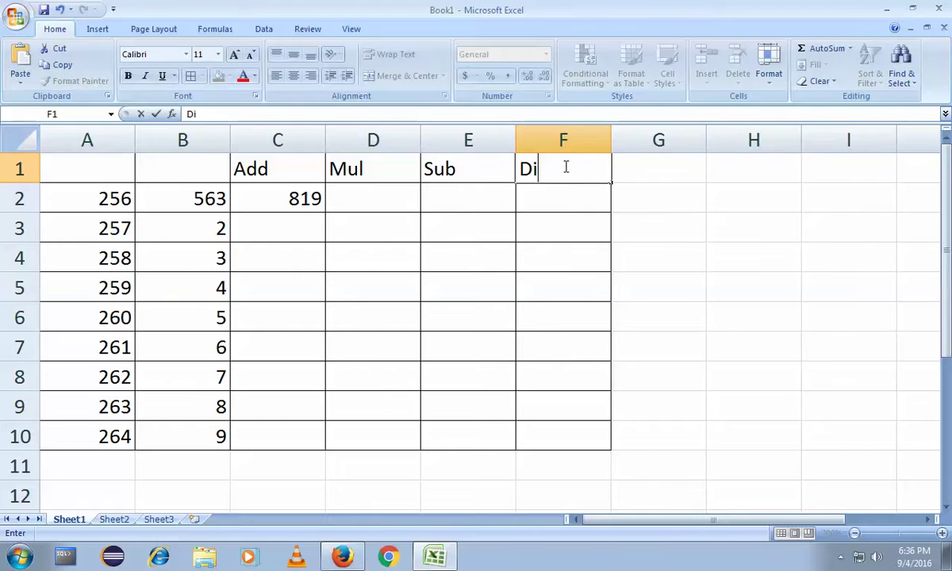
click(473, 196)
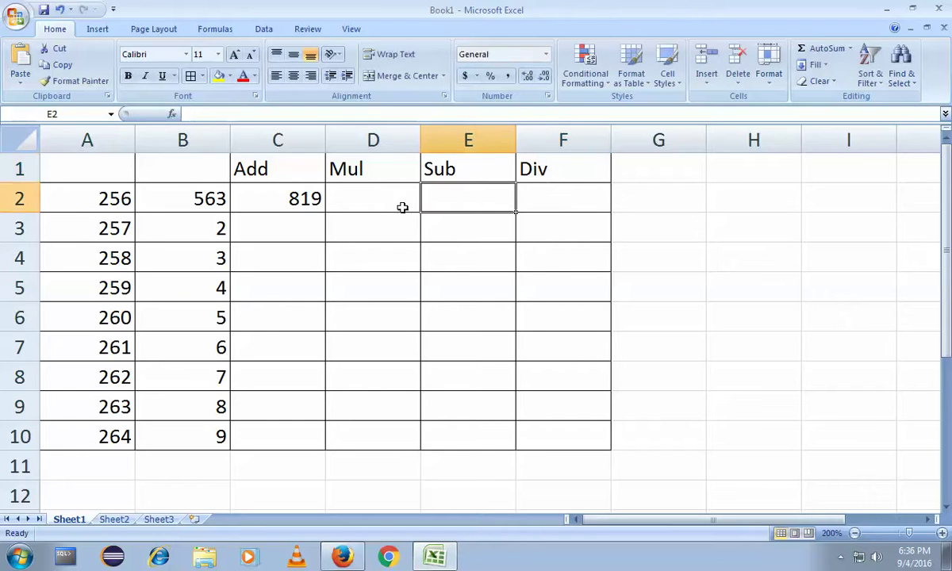
Step: Right-align the four headers in C1:F1
click(373, 199)
click(251, 194)
drag(246, 165, 525, 170)
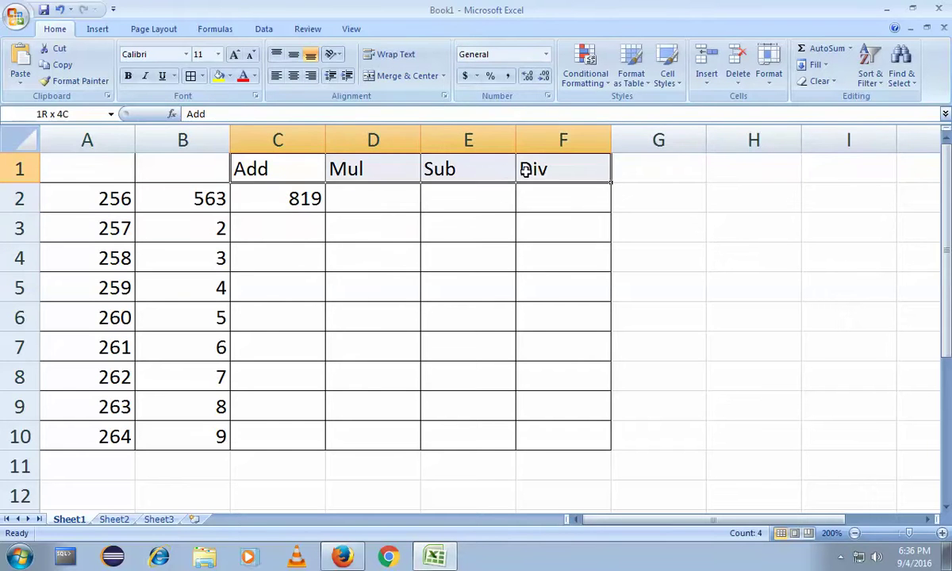
click(310, 77)
click(366, 199)
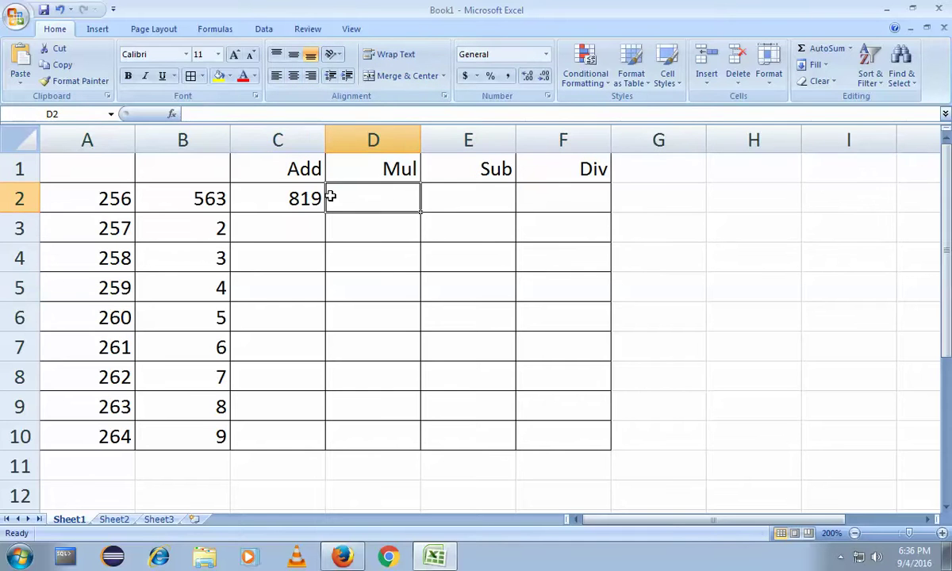
Step: Delete the =SUM(A2:B2) formula from C2
click(307, 198)
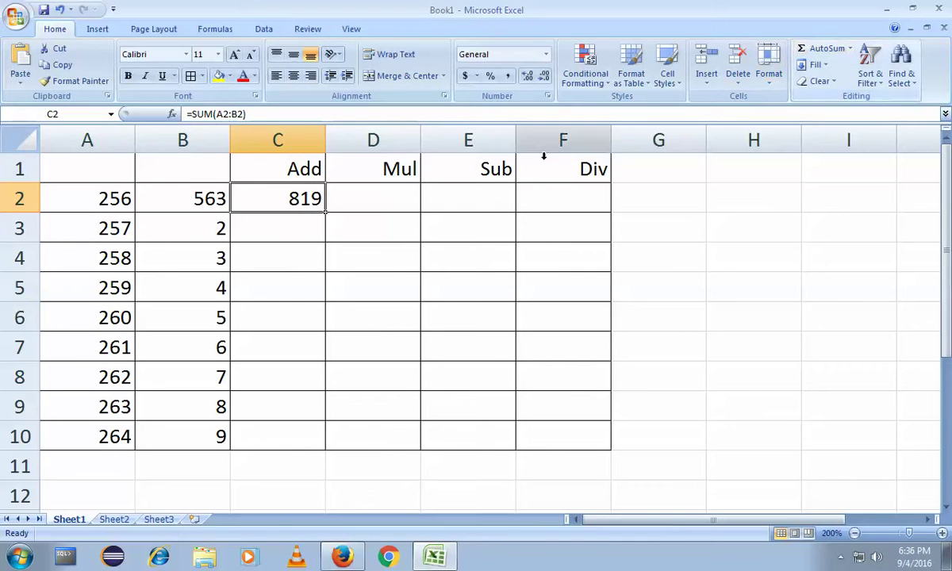
double_click(305, 199)
drag(352, 198, 236, 200)
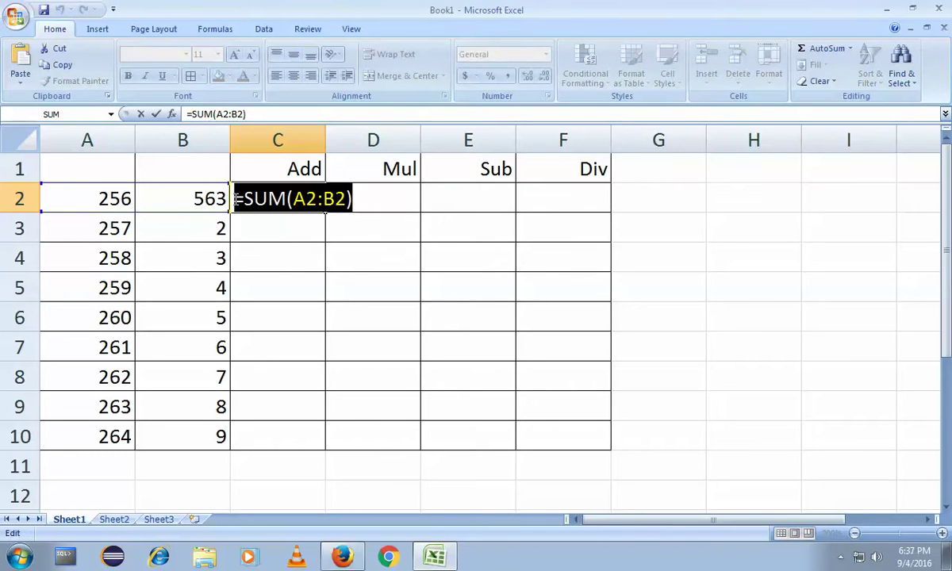
key(Delete)
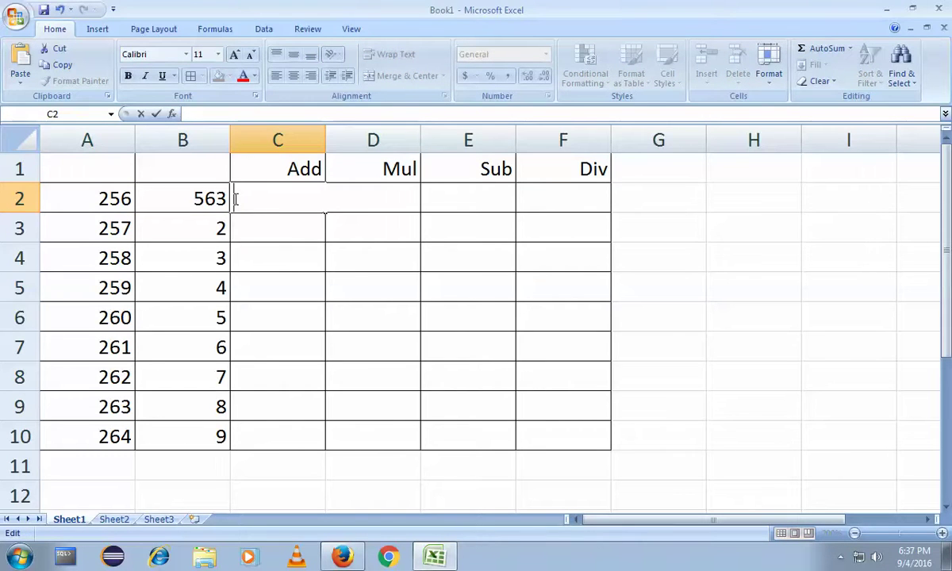
click(280, 229)
click(267, 206)
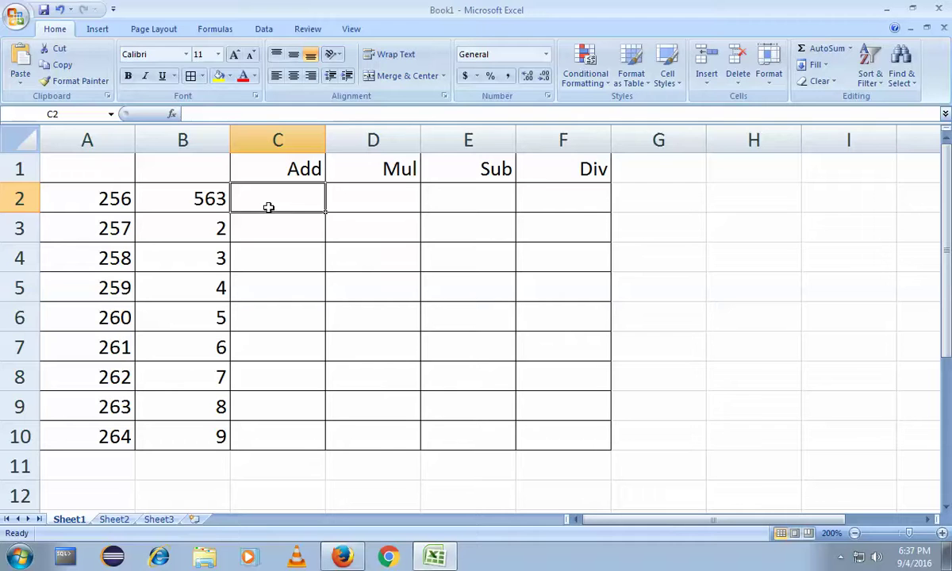
Step: Enter the formula =(A2+B2) in C2, giving 819
text(=)
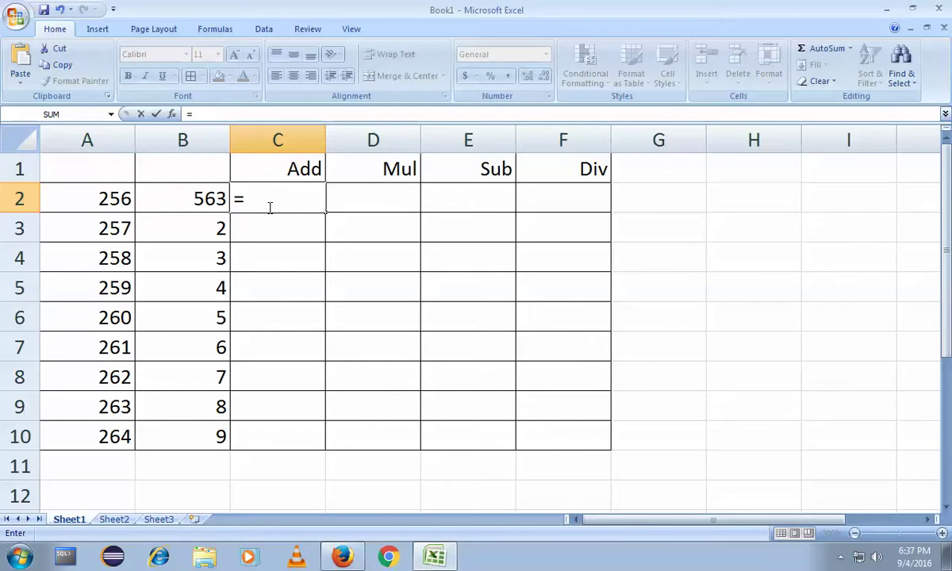
text(()
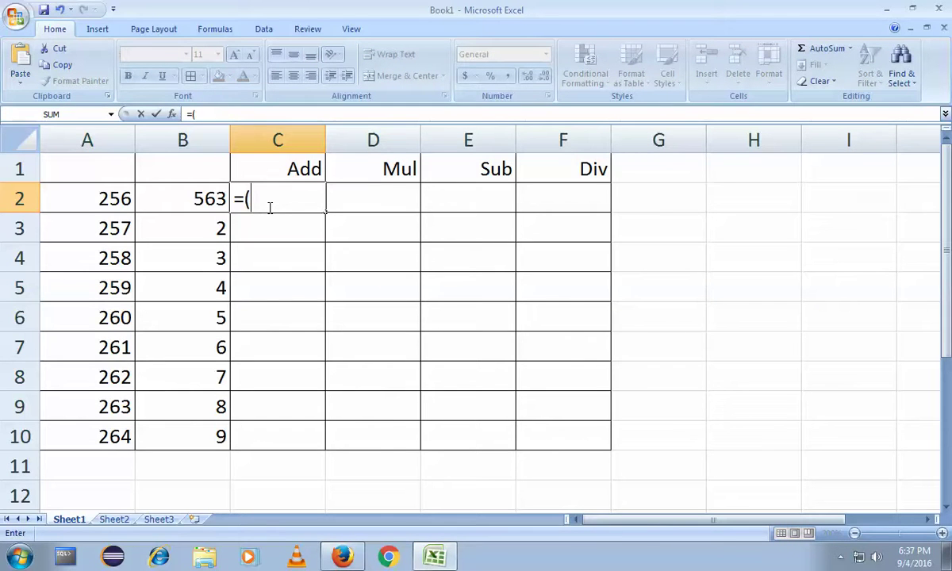
click(92, 203)
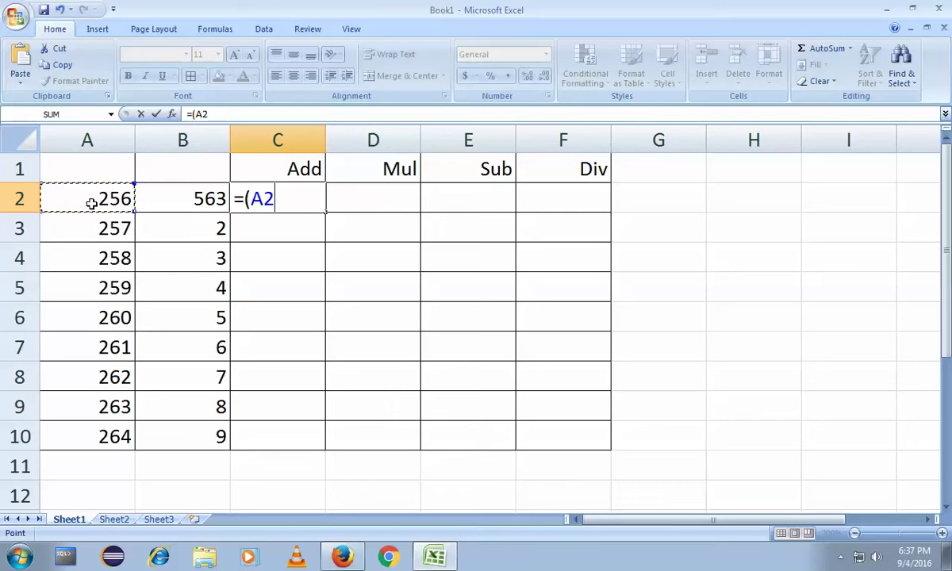
key(F8)
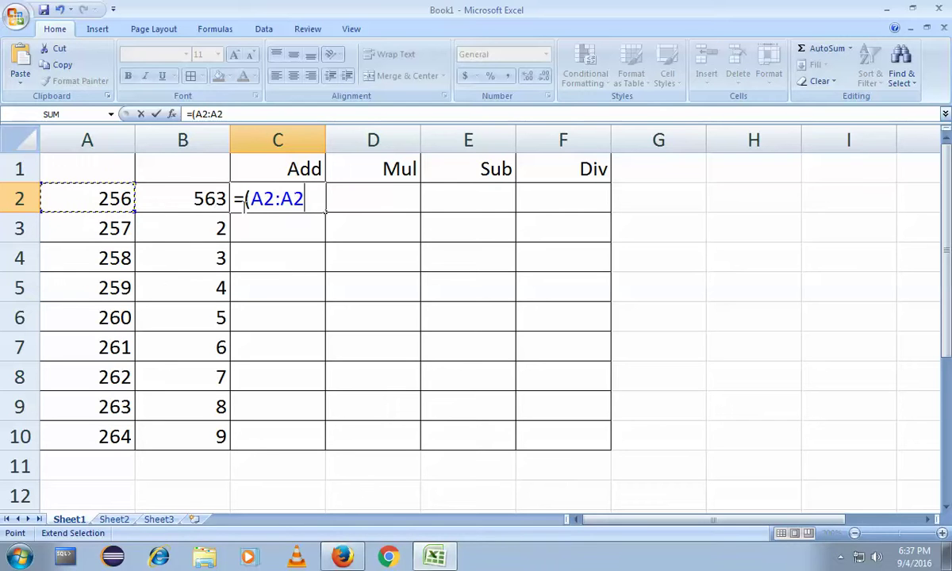
click(188, 199)
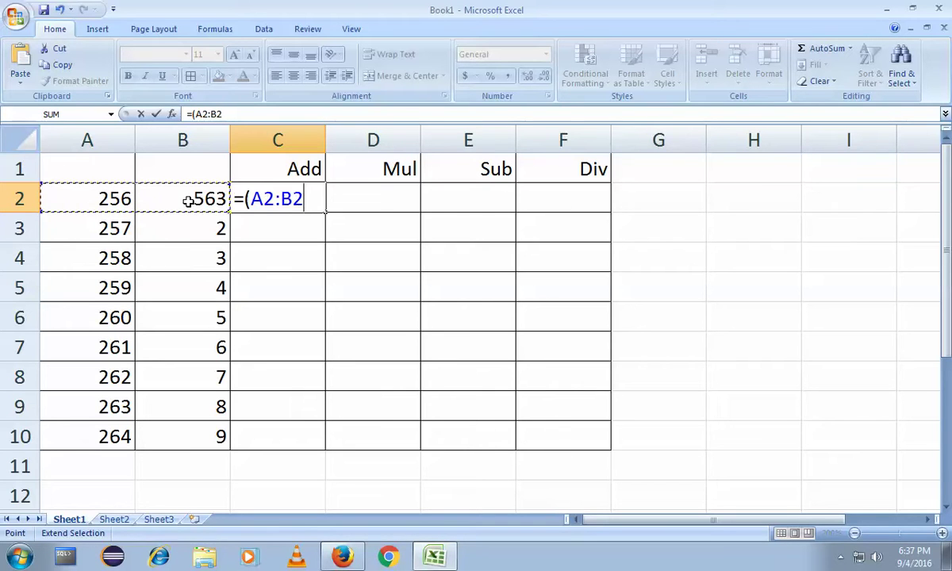
drag(307, 204, 274, 199)
key(BackSpace)
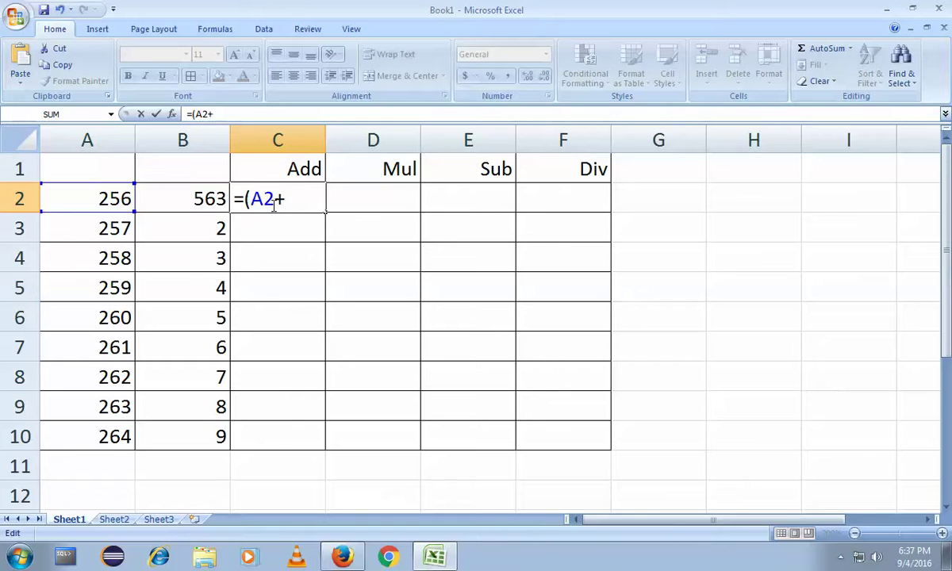
click(211, 198)
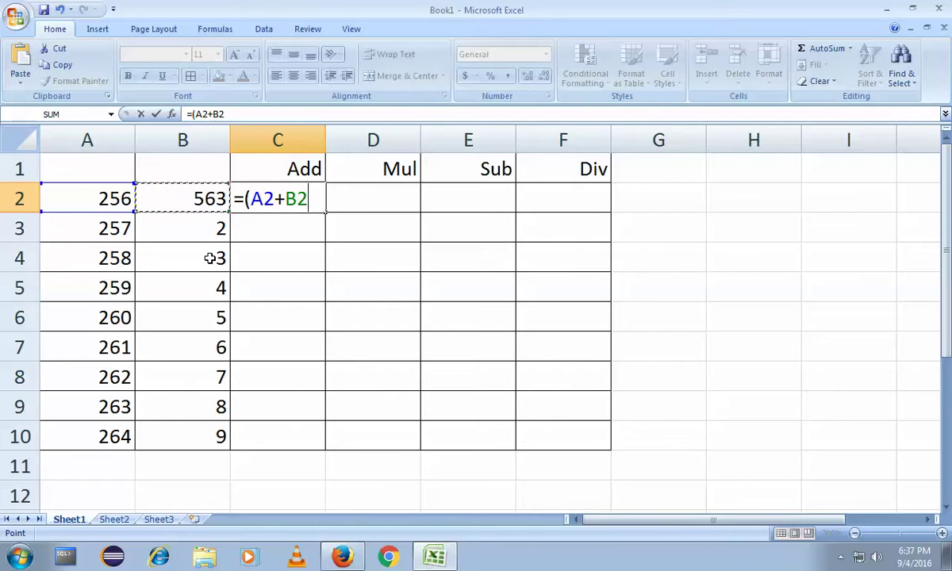
text())
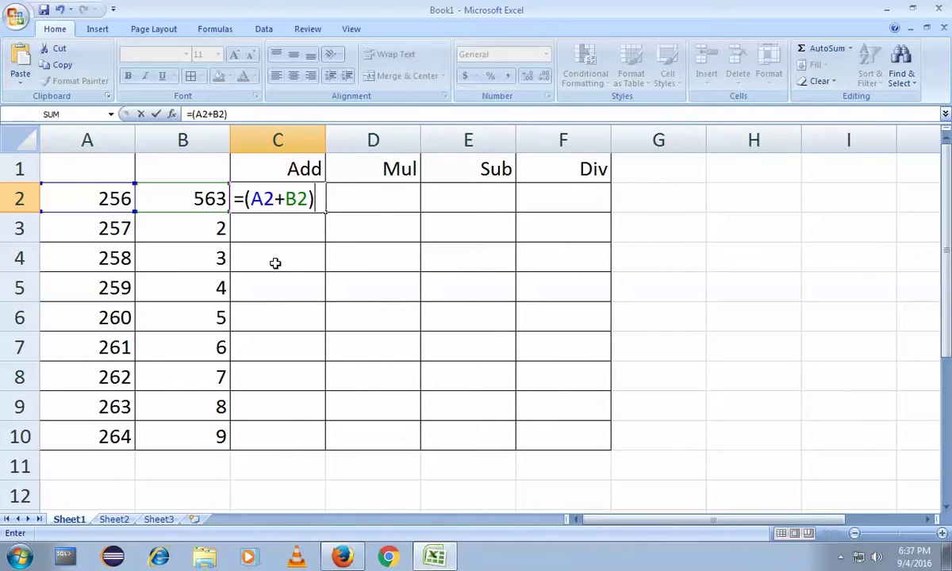
key(Return)
click(268, 199)
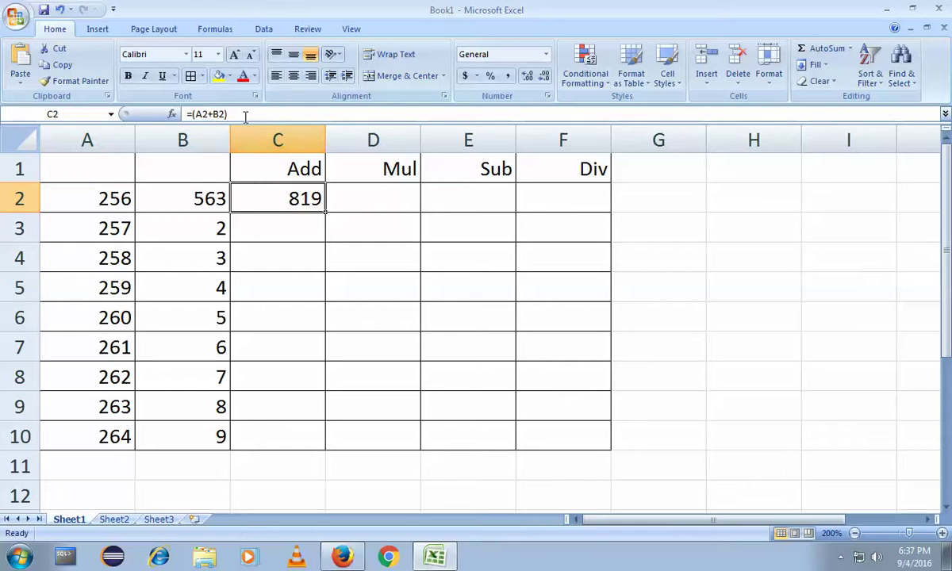
Step: Replace C2's formula with =(A2:B2), see it return #VALUE!, then clear C2
drag(229, 114, 182, 114)
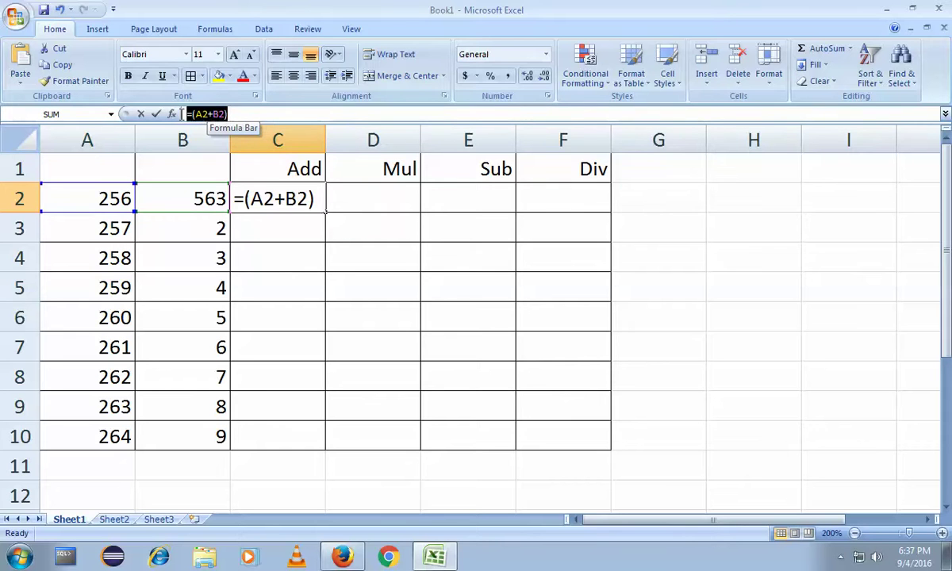
key(BackSpace)
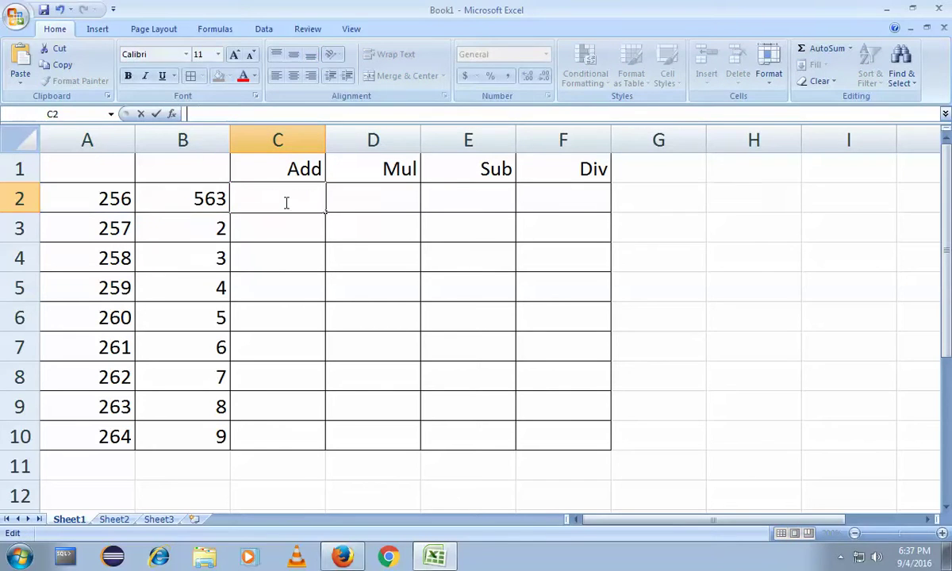
text(=()
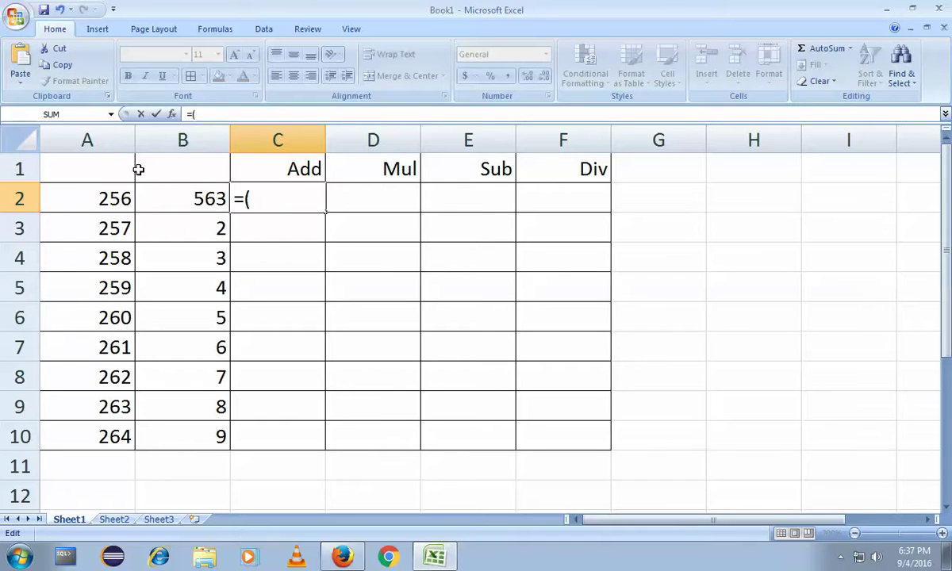
click(107, 194)
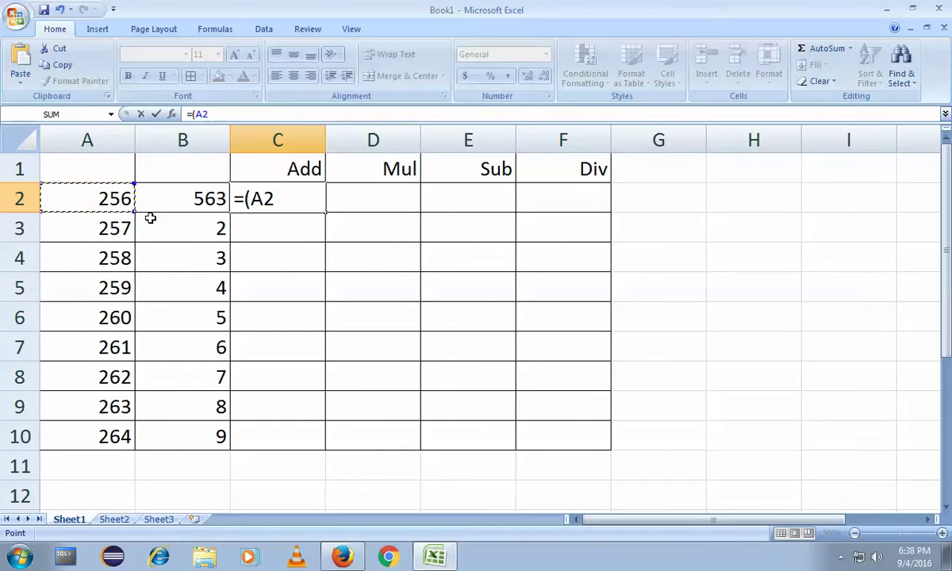
key(F8)
click(210, 203)
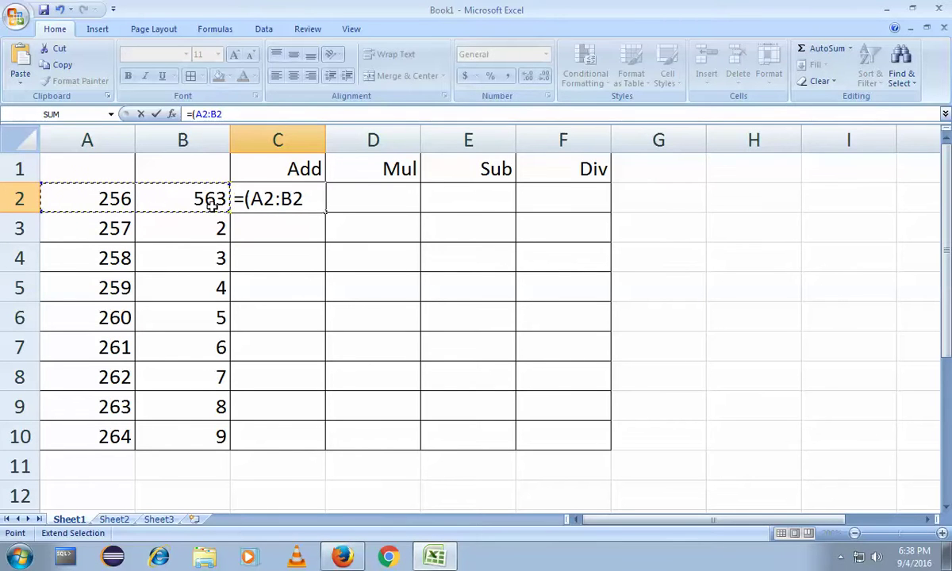
text())
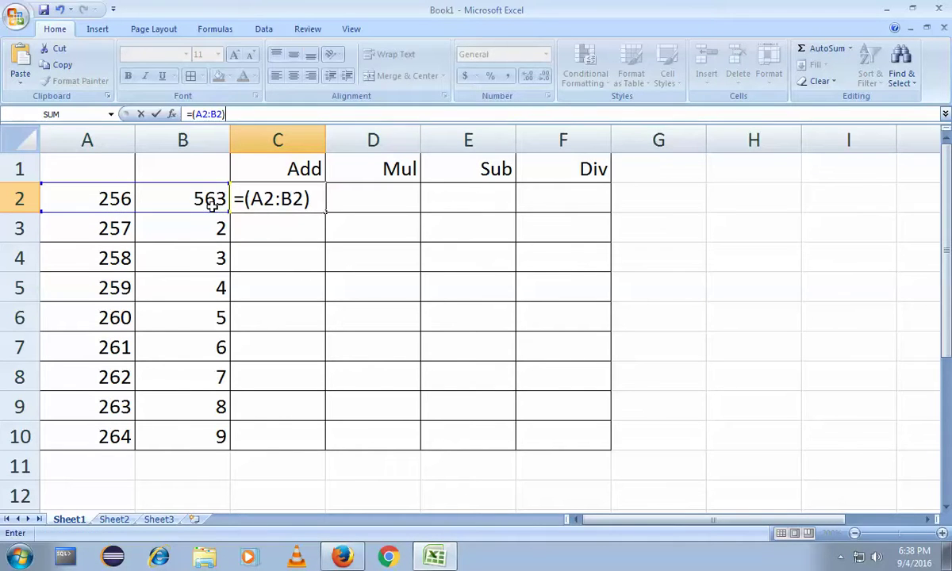
key(Return)
click(270, 200)
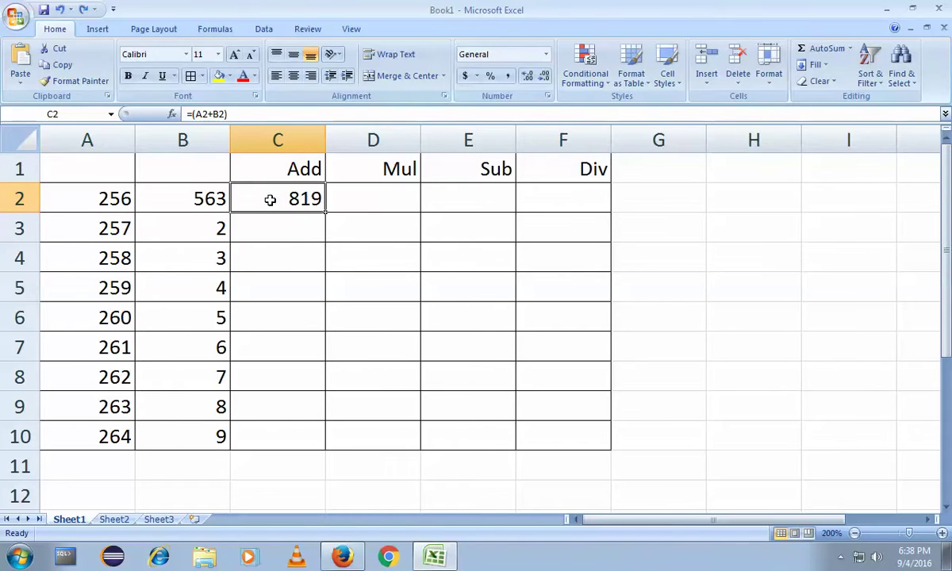
key(Delete)
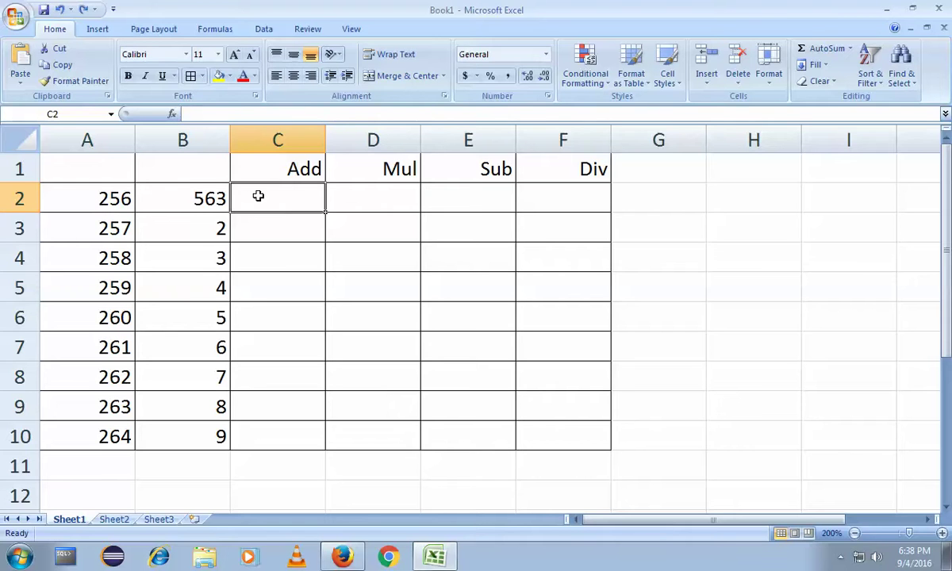
Step: Re-enter =(A2+B2) in the empty C2 so it shows 819 again
text(=)
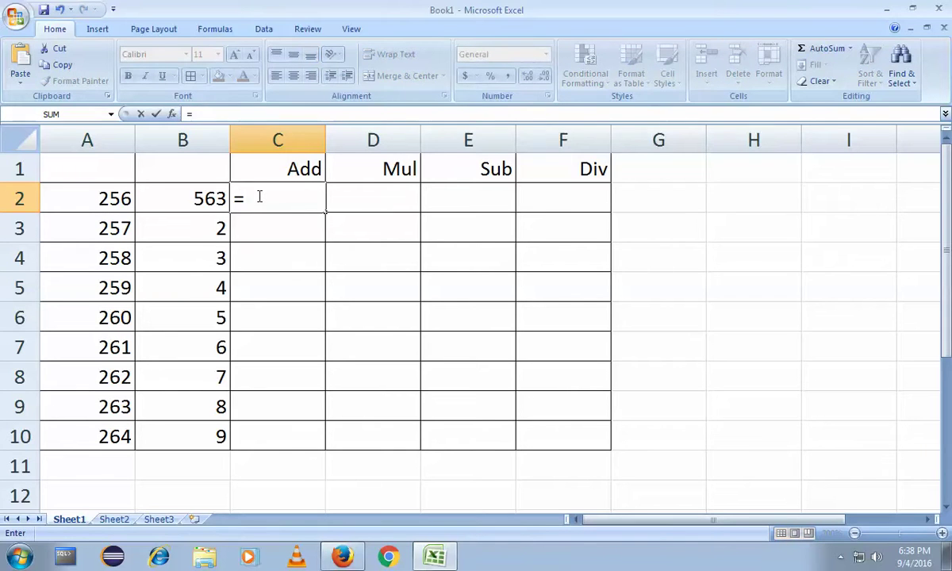
text(()
click(125, 198)
text(+)
click(190, 199)
text(_)
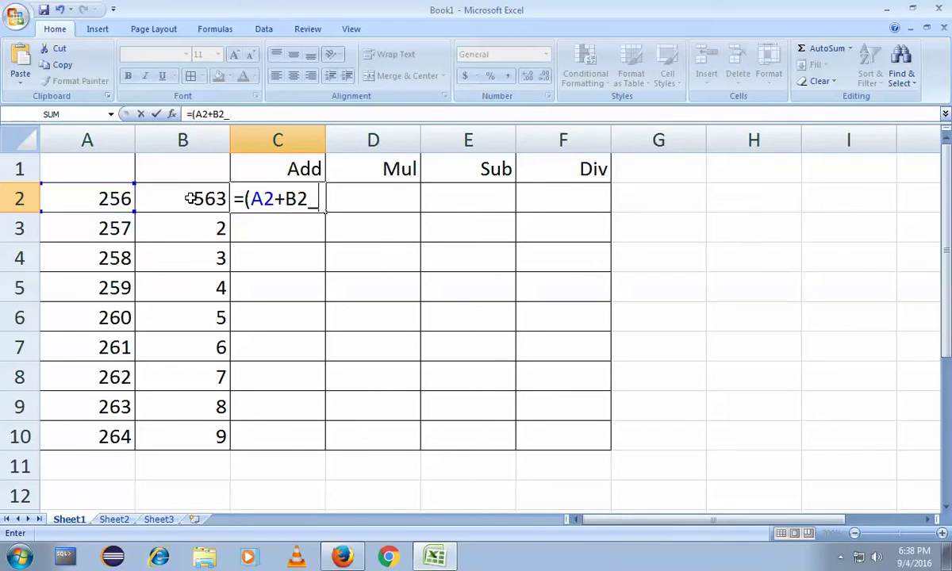
key(BackSpace)
text())
key(Return)
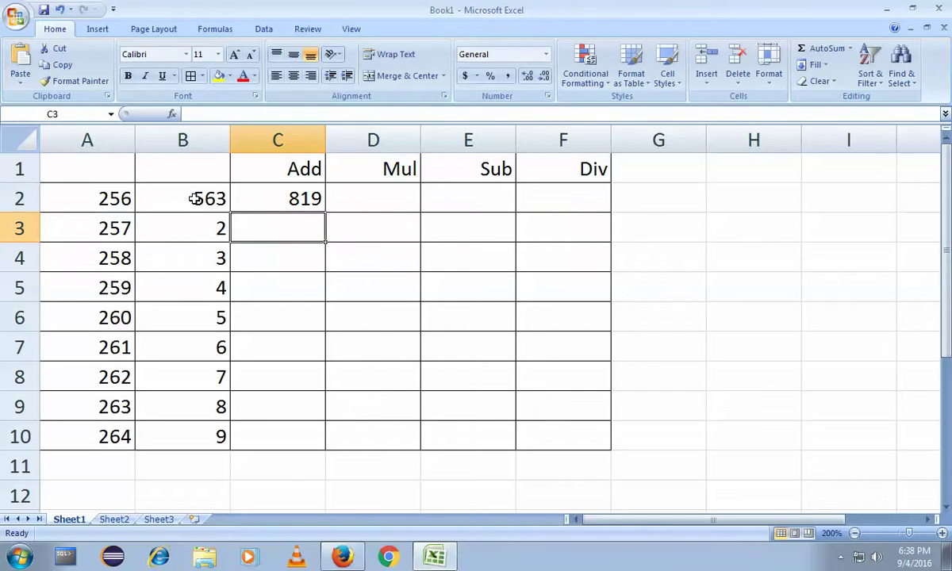
click(263, 196)
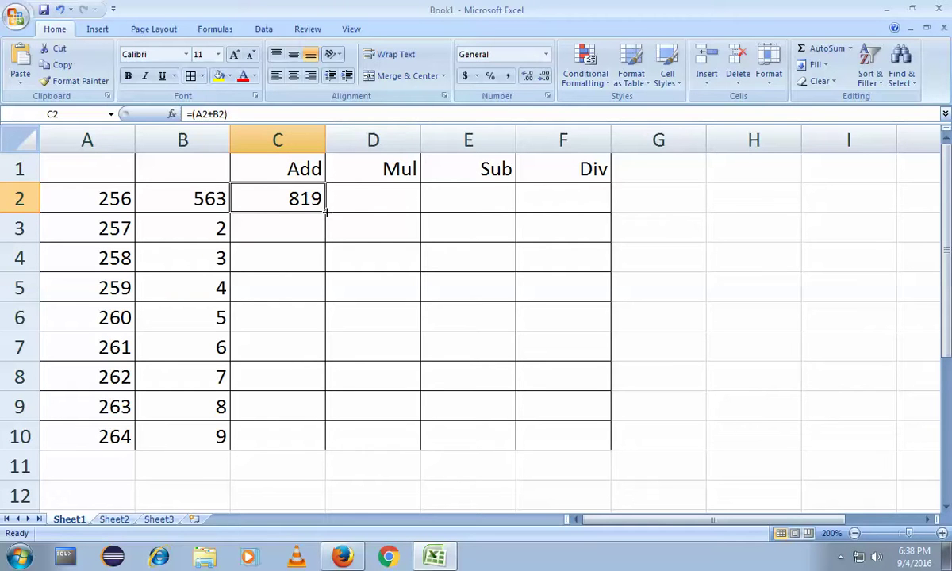
drag(327, 212, 326, 212)
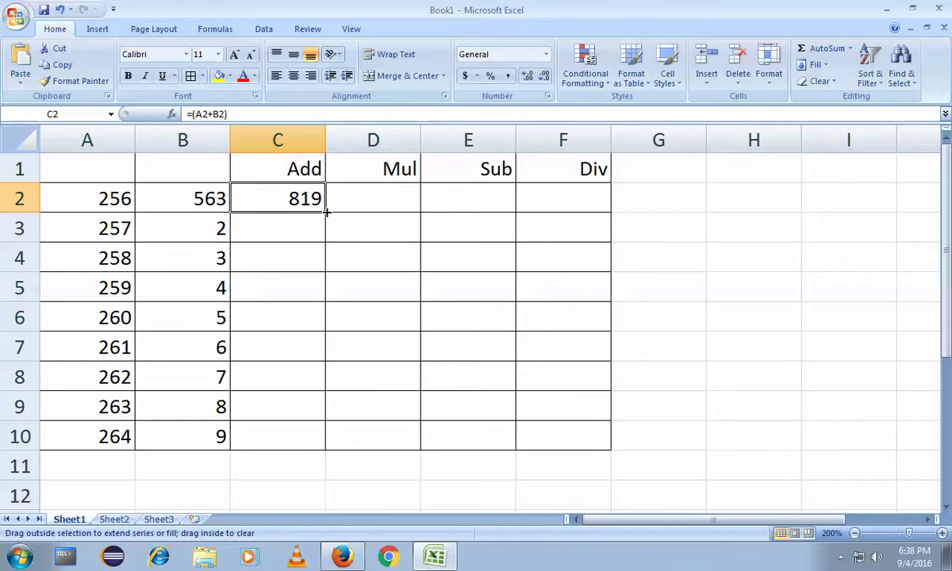
Step: Copy the Add formula from C2 down through C10
drag(326, 212, 322, 436)
click(116, 228)
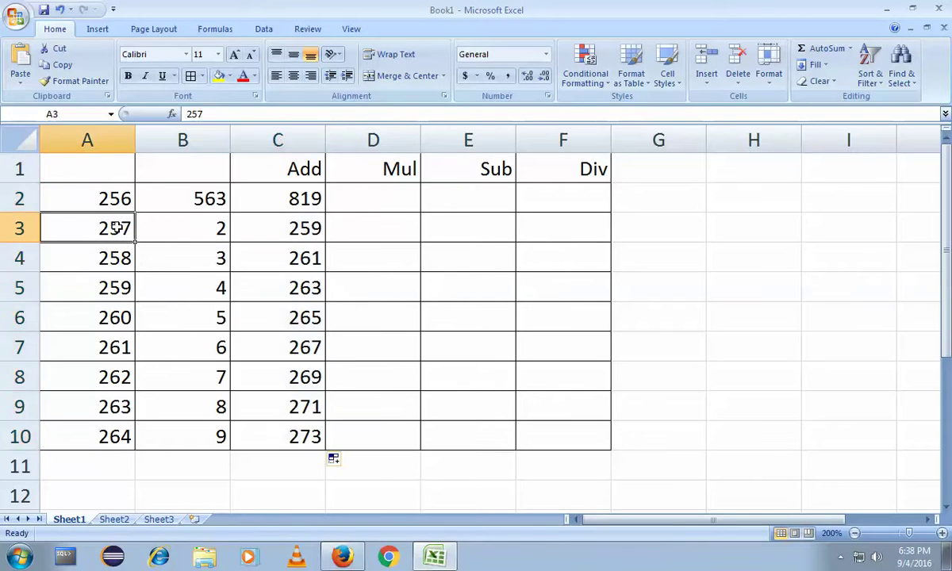
click(194, 229)
click(270, 227)
Step: Change B3 to 256 and B4 to 23, giving sums 513 and 281
click(216, 228)
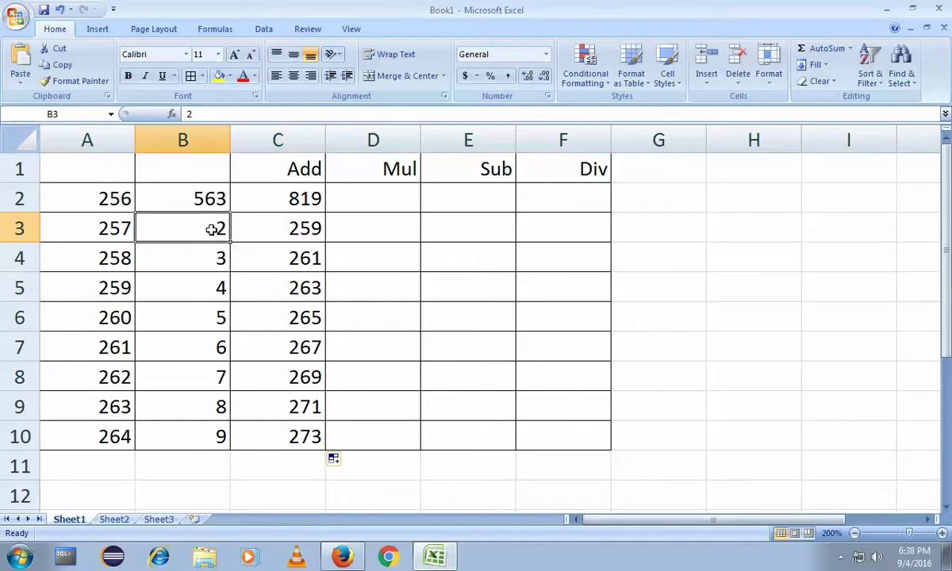
text(256)
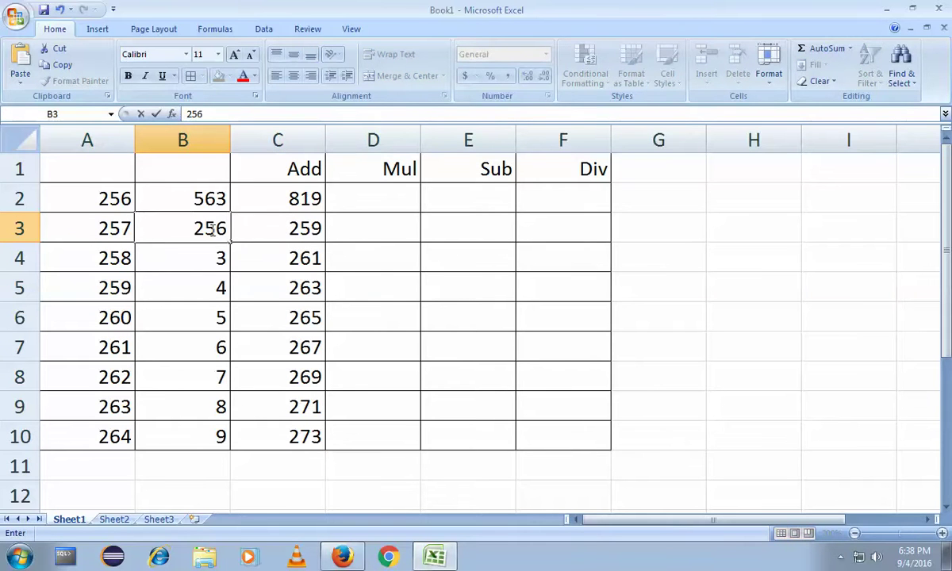
key(Return)
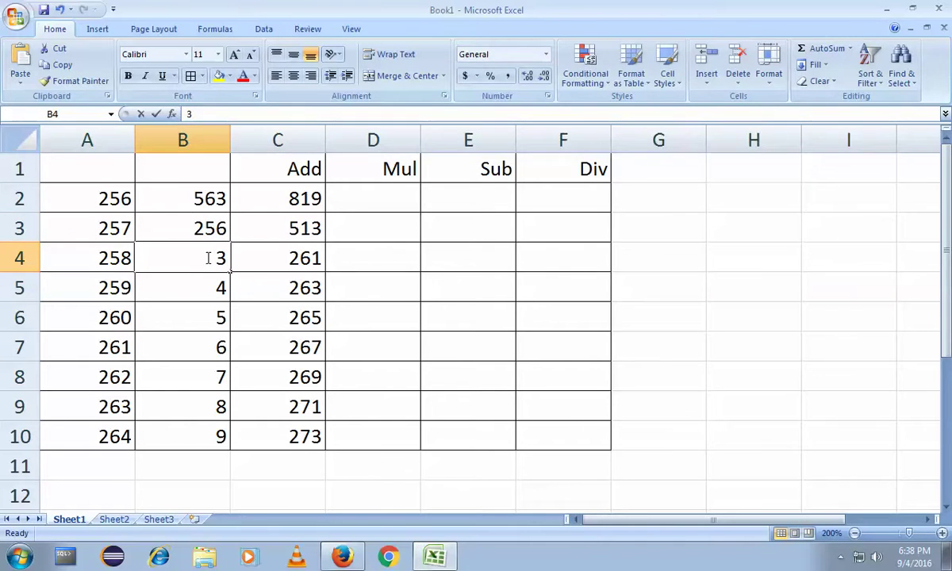
double_click(208, 258)
text(2)
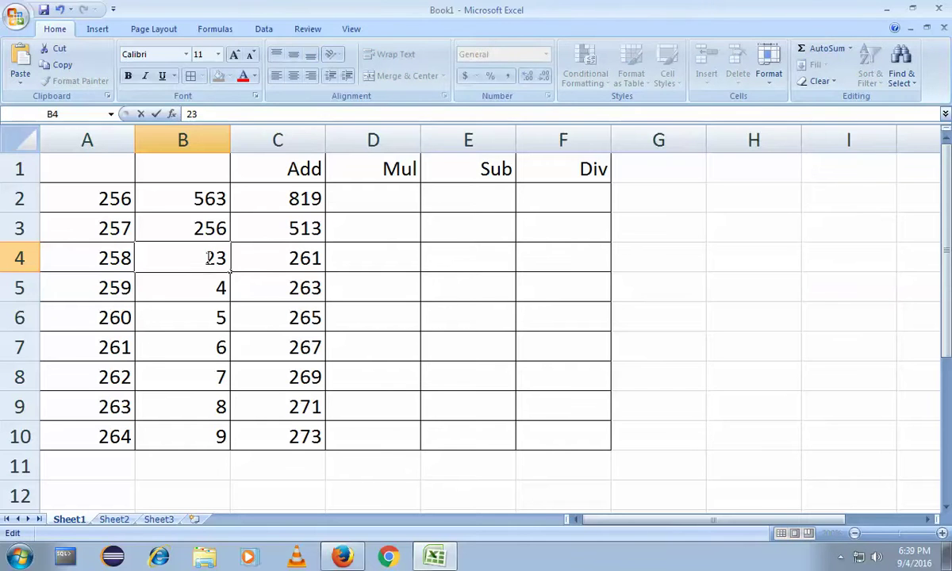
key(Return)
click(278, 250)
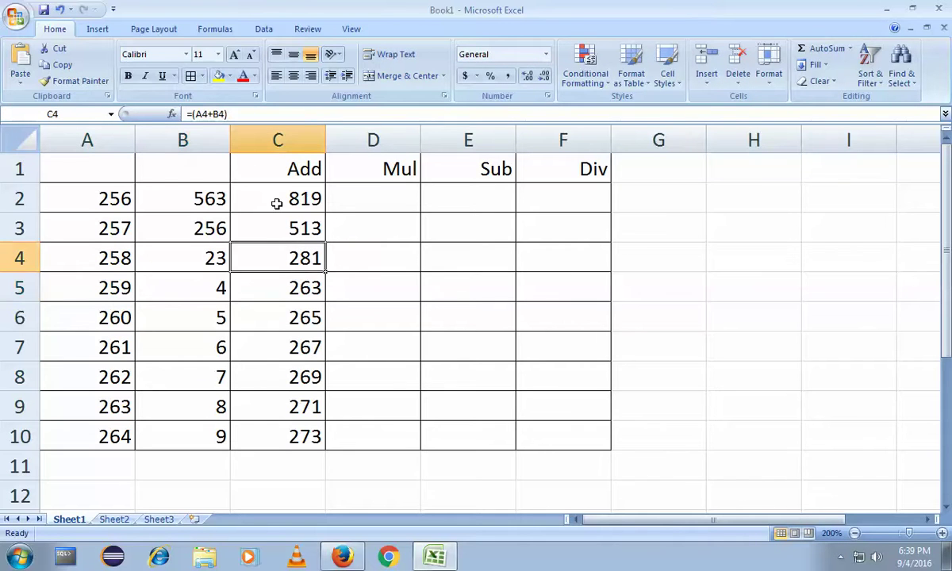
click(304, 437)
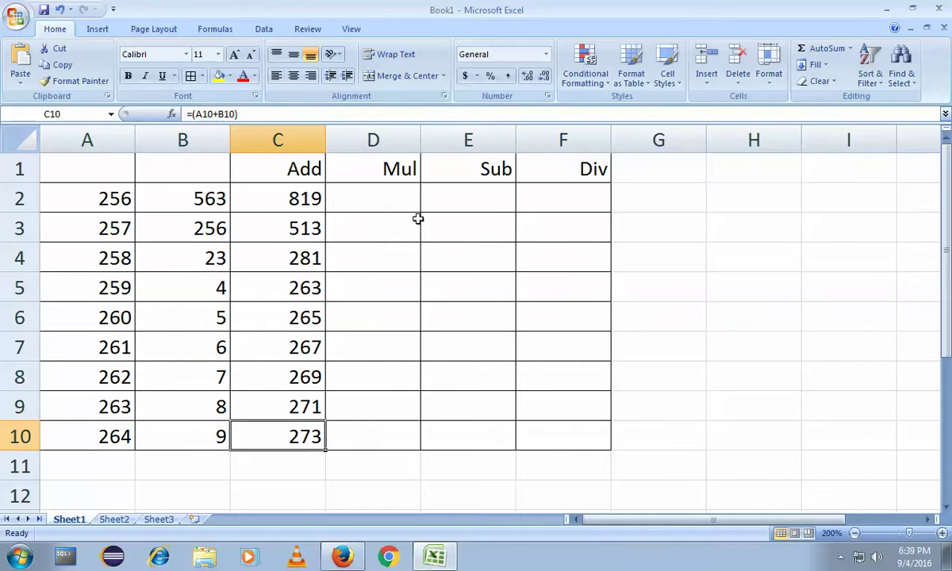
Step: Enter =(A2*B2) in D2, giving 144128
click(384, 199)
text(=)
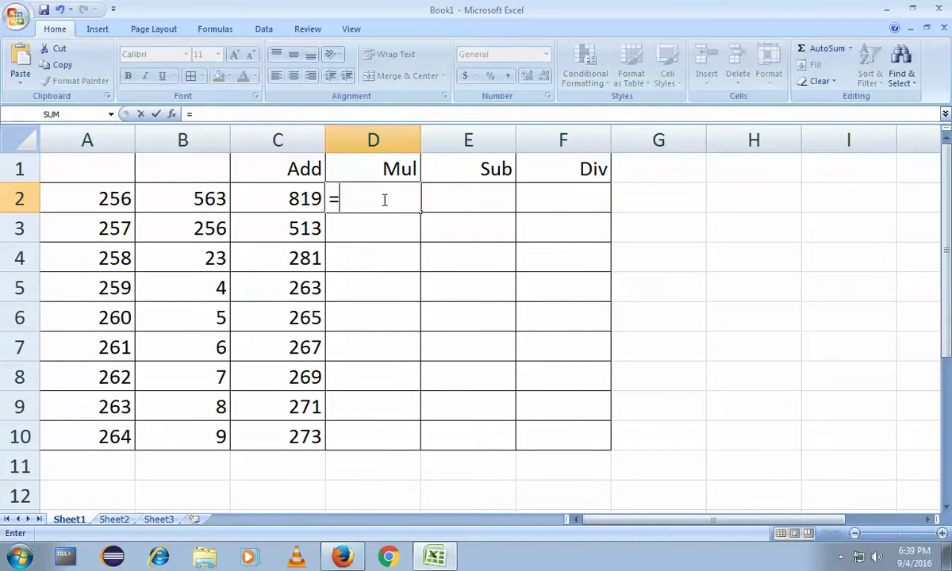
text(()
click(111, 200)
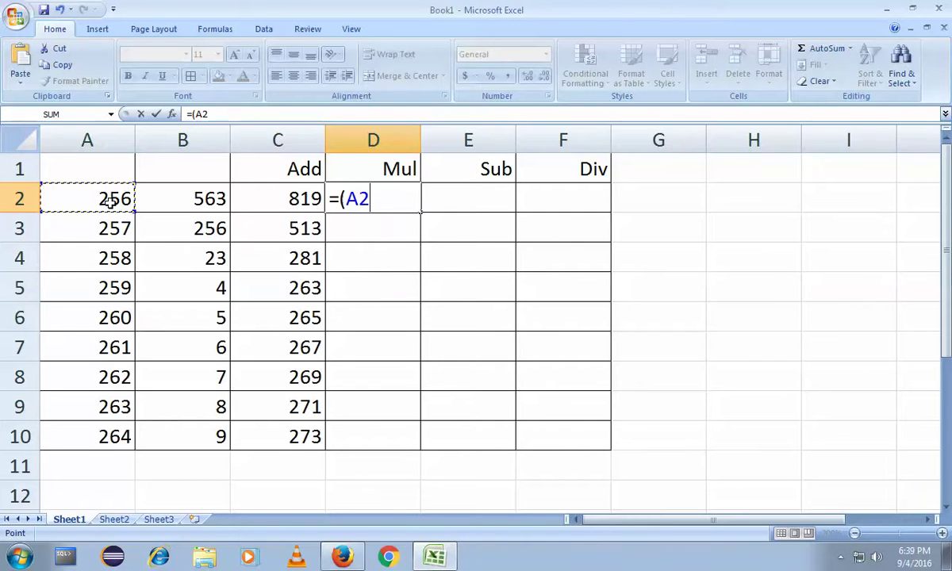
text(*/)
click(185, 202)
text())
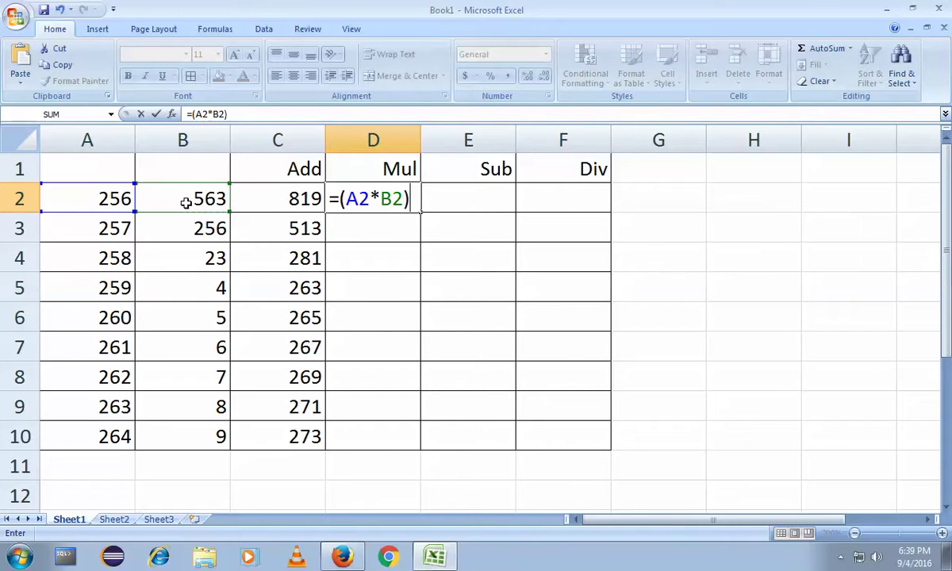
key(Return)
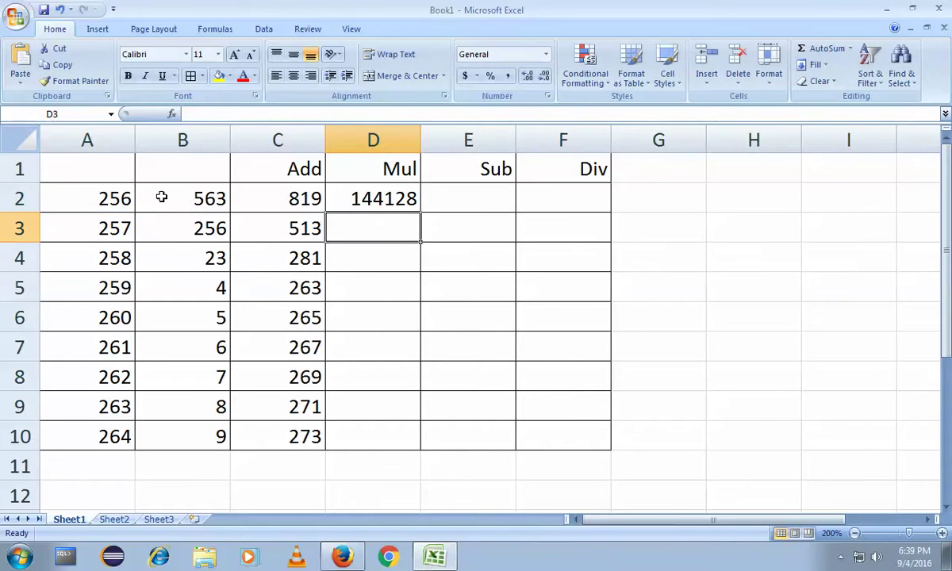
Step: Copy the Mul formula from D2 down to D10
click(114, 190)
click(171, 202)
click(127, 201)
click(187, 194)
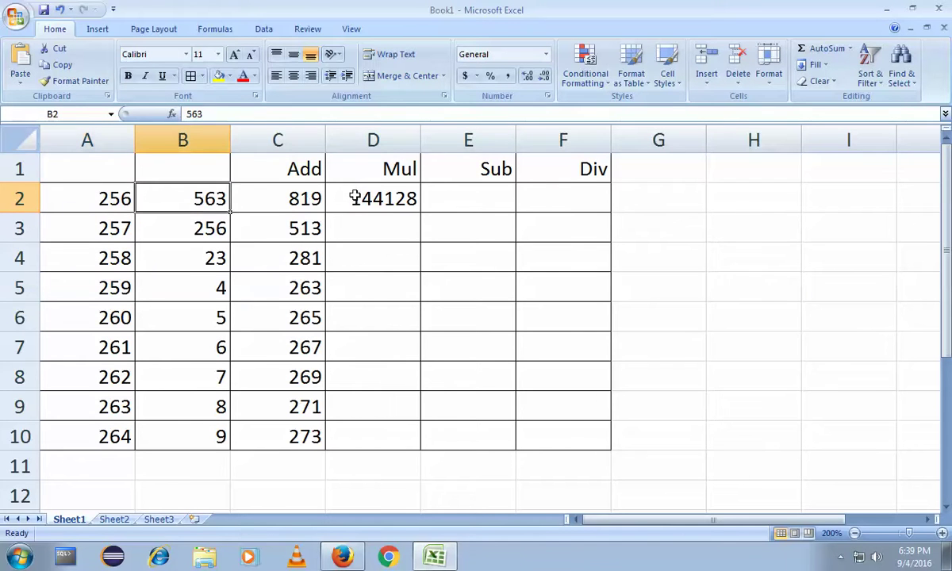
click(335, 194)
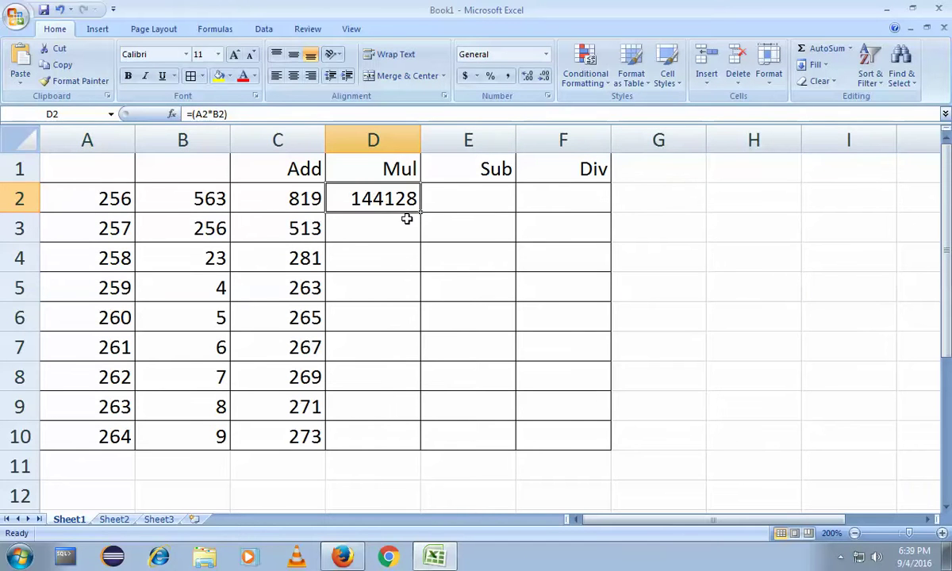
drag(420, 212, 404, 436)
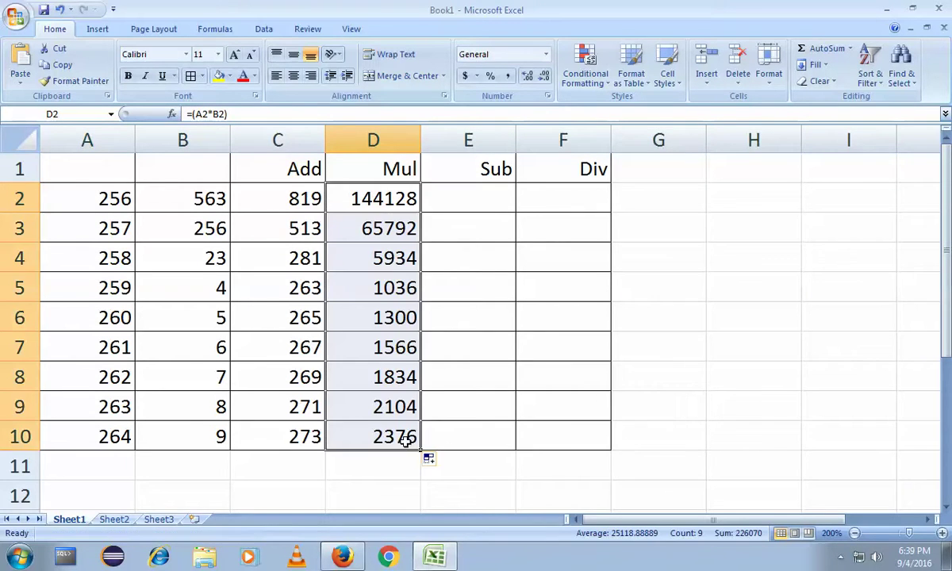
click(450, 185)
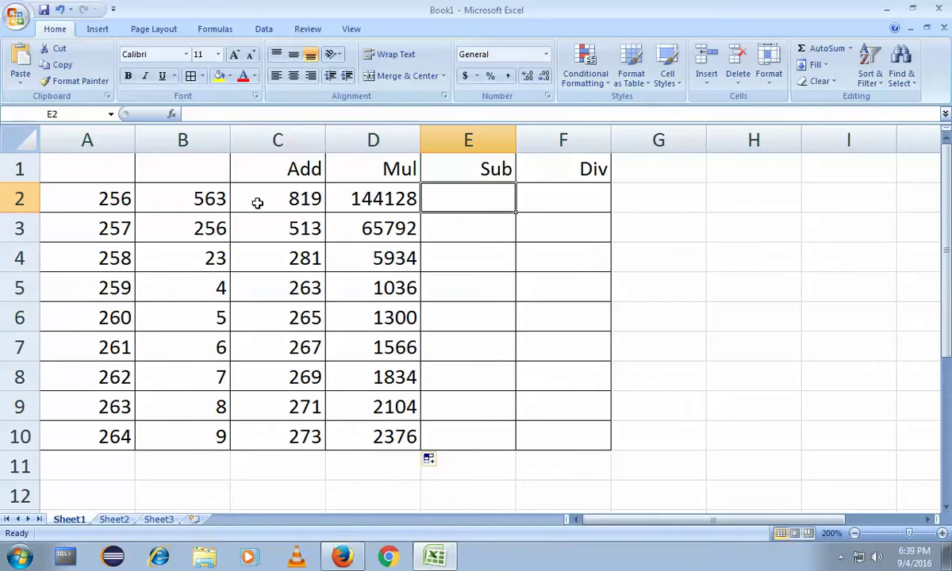
Step: Enter the formula =(B2-A2) in E2, giving 307
click(95, 196)
click(194, 202)
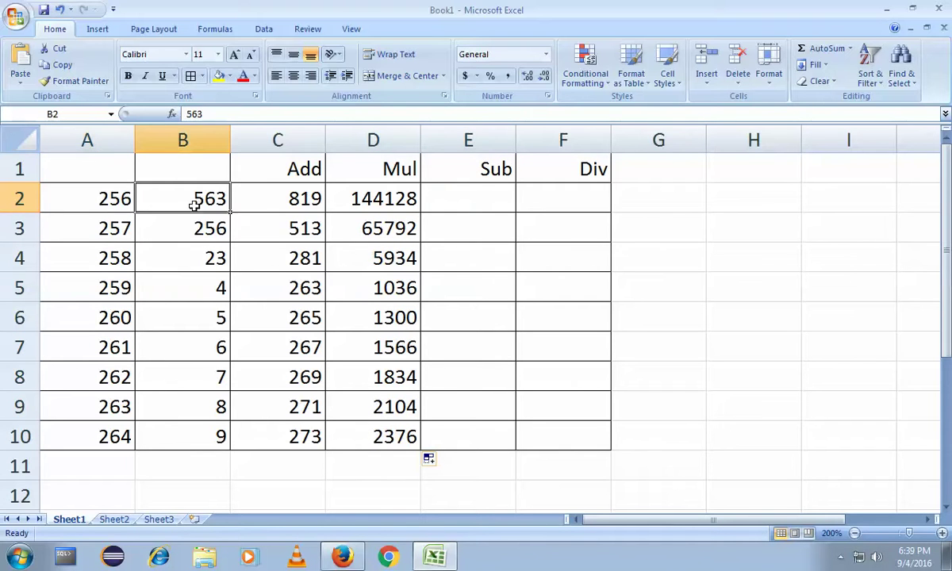
click(472, 204)
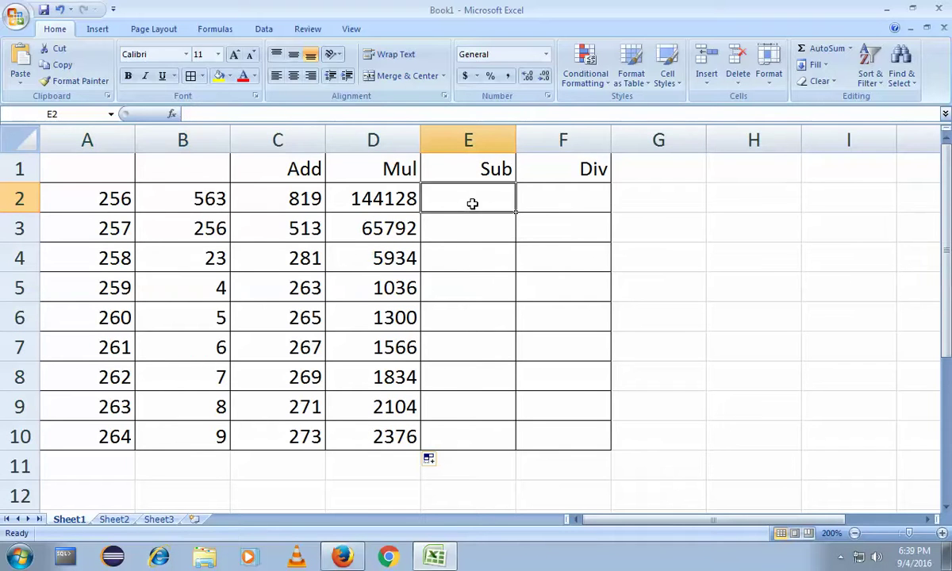
text(=()
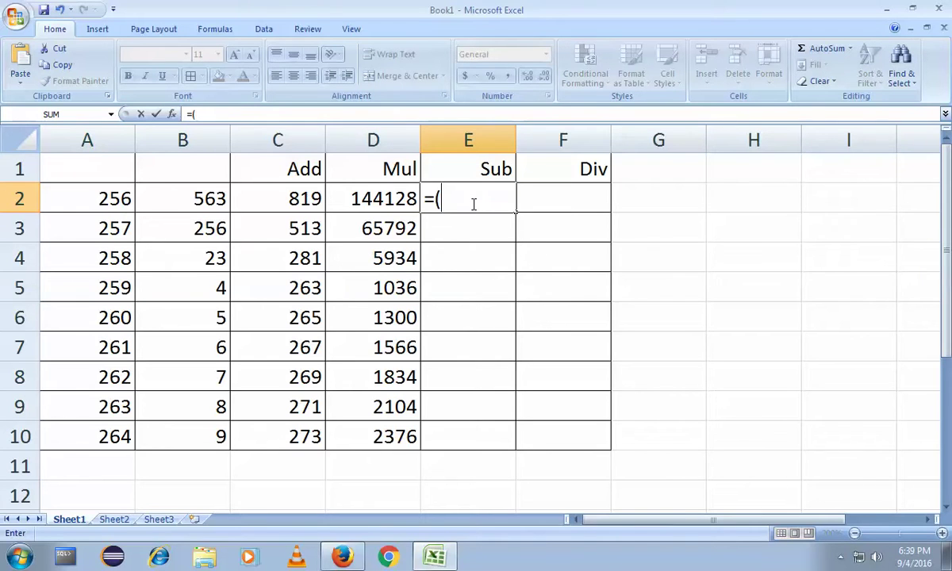
click(174, 204)
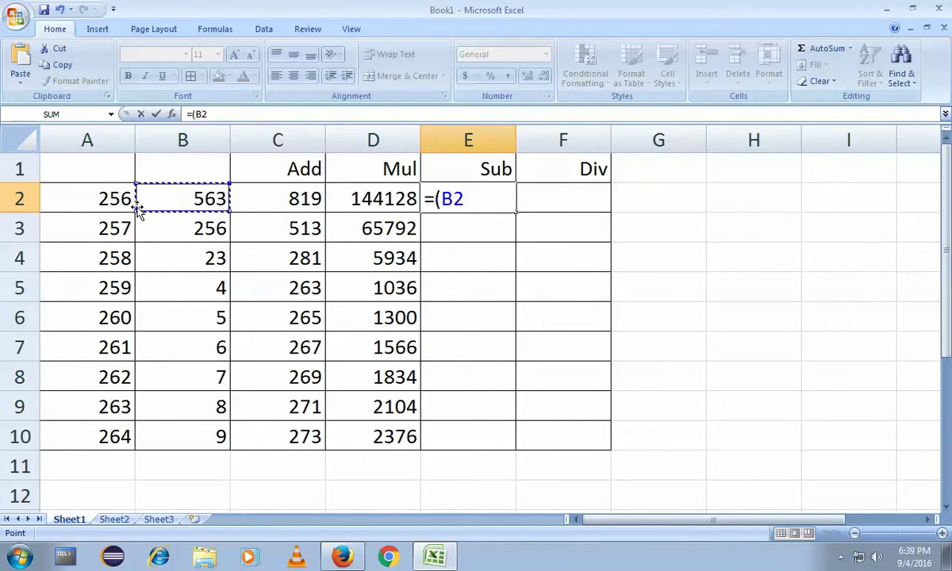
text(-)
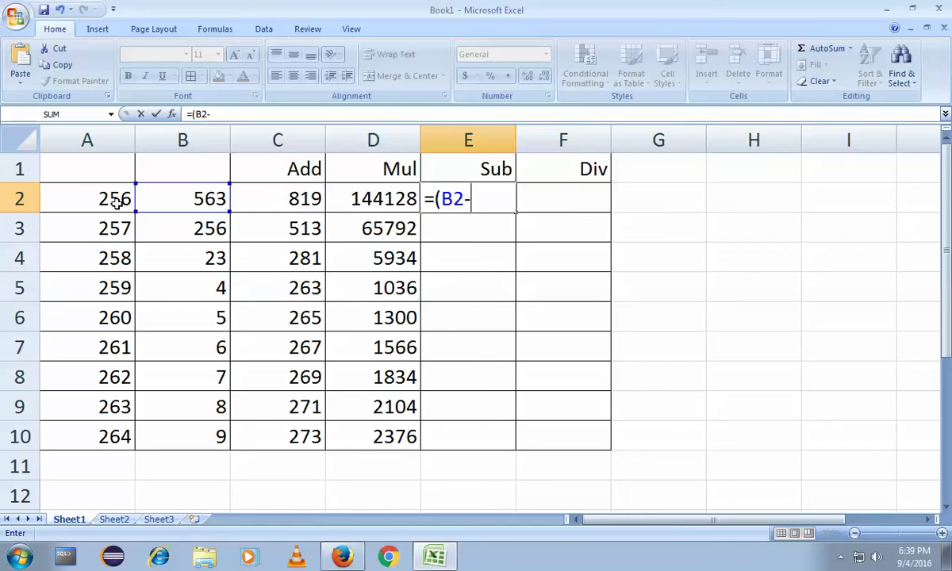
click(90, 207)
text())
key(Return)
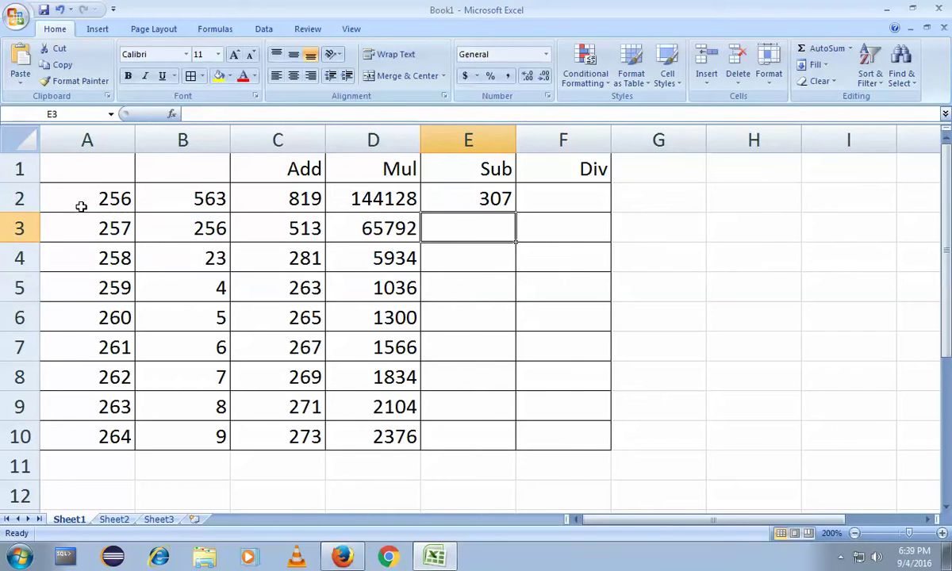
Step: Fill the subtraction formula down E2:E10, then return to F2 in the Div column
click(179, 196)
click(93, 195)
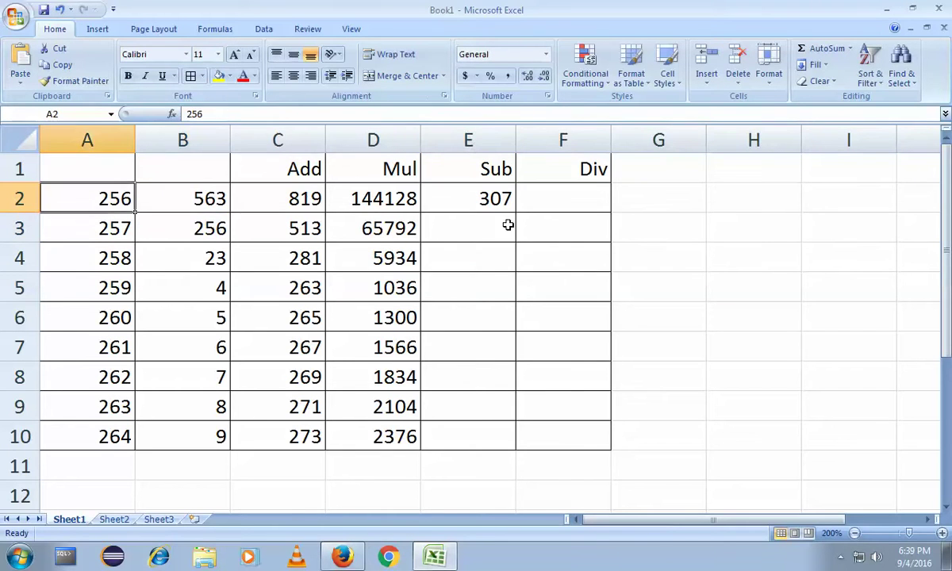
click(485, 197)
drag(514, 212, 514, 440)
click(453, 252)
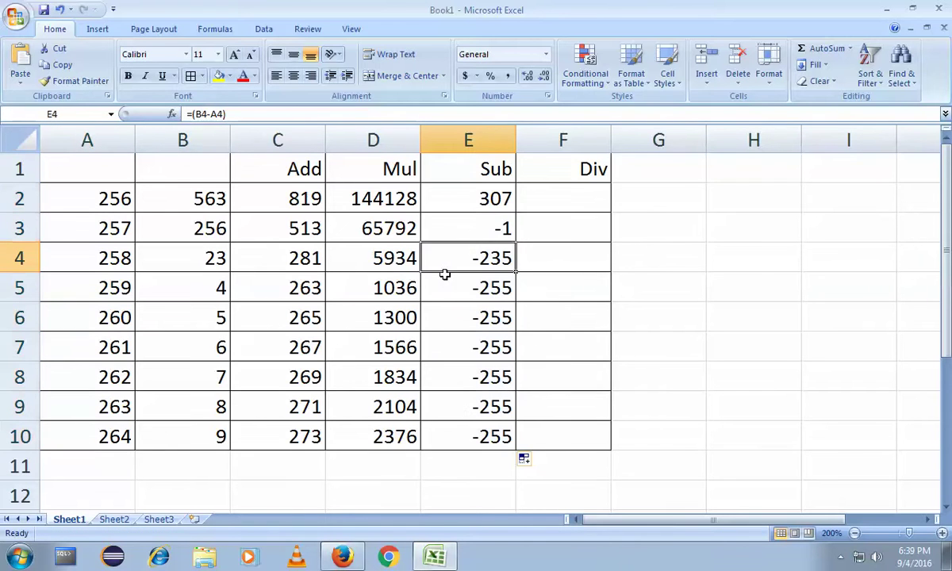
click(532, 190)
click(125, 200)
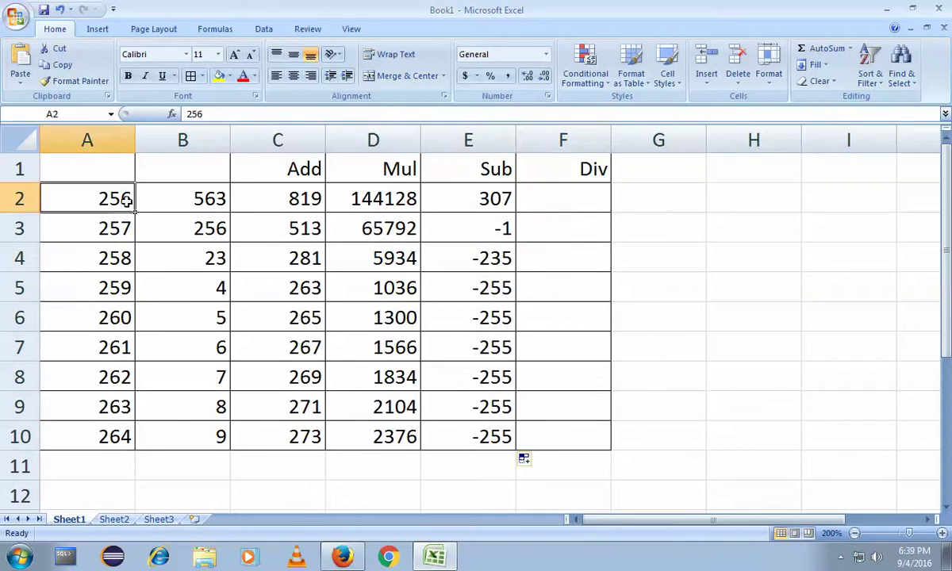
click(182, 194)
click(535, 204)
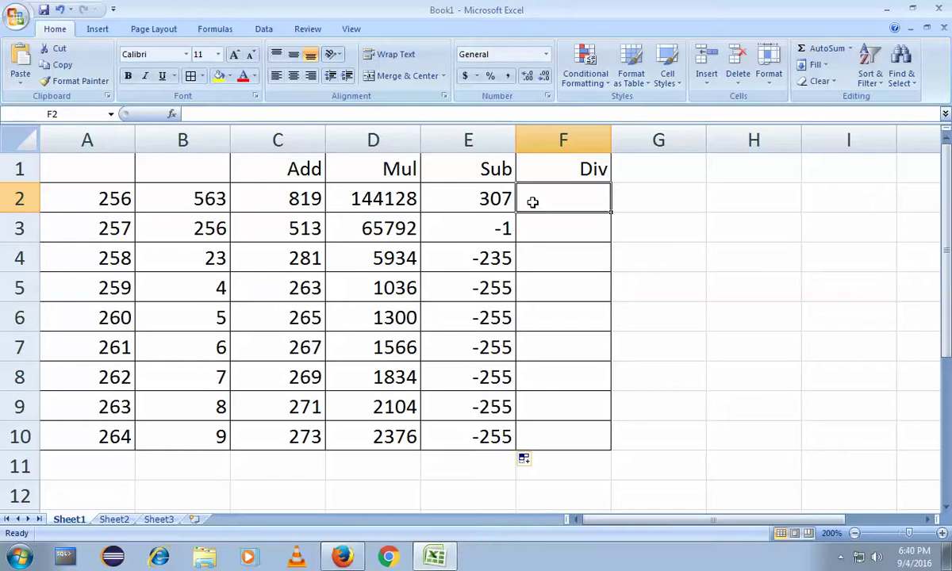
Step: Enter =(A2/B2) in F2 and fill it down to F10
text(=()
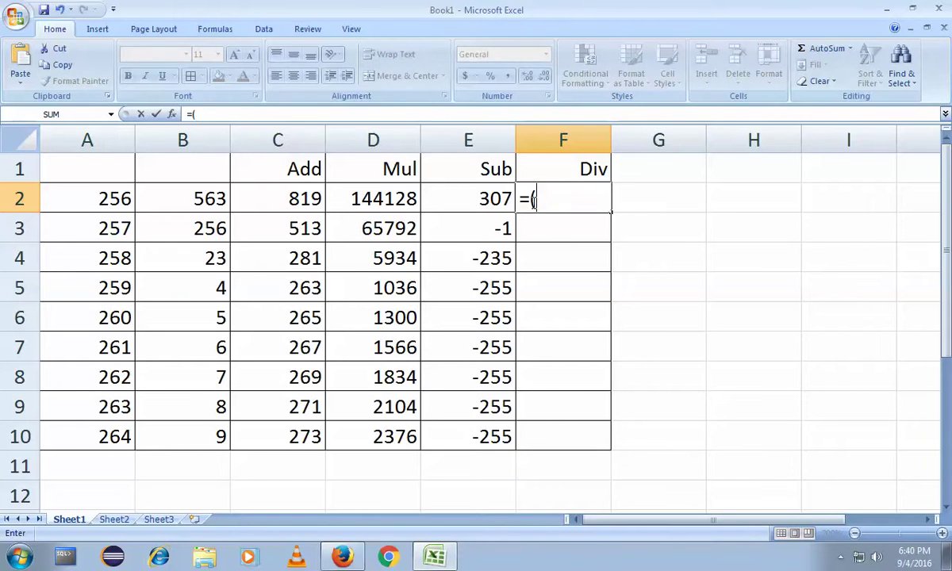
click(121, 198)
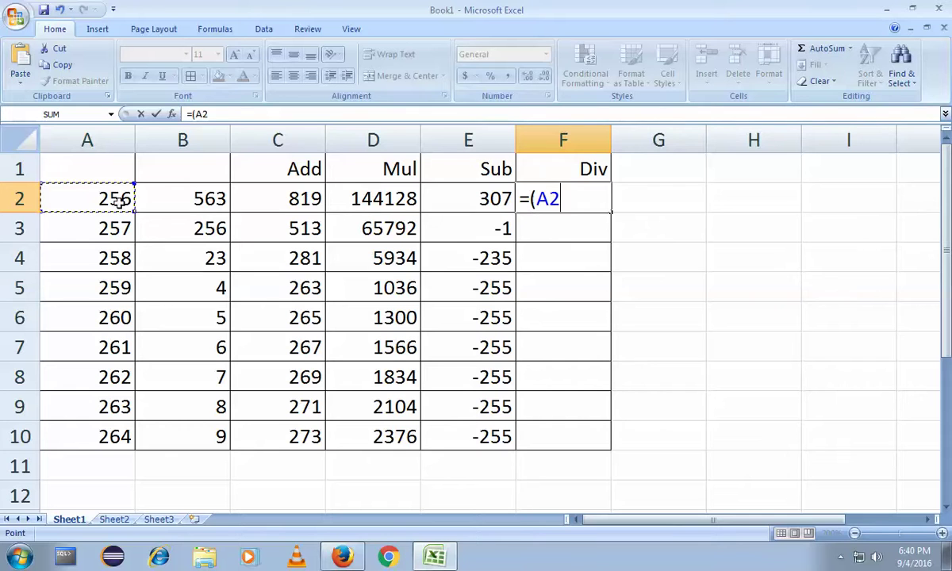
text(/)
click(181, 198)
text())
key(Return)
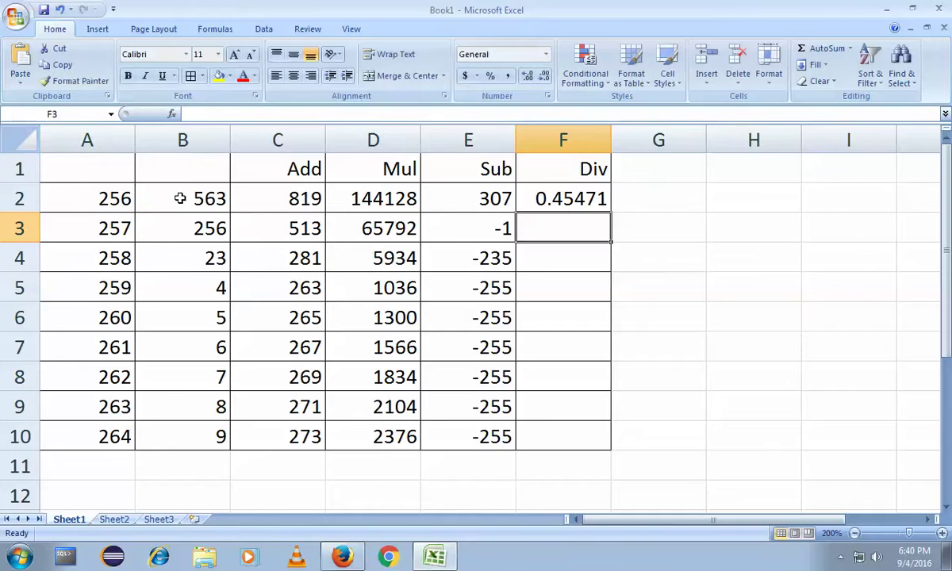
click(548, 209)
drag(613, 212, 607, 444)
click(569, 288)
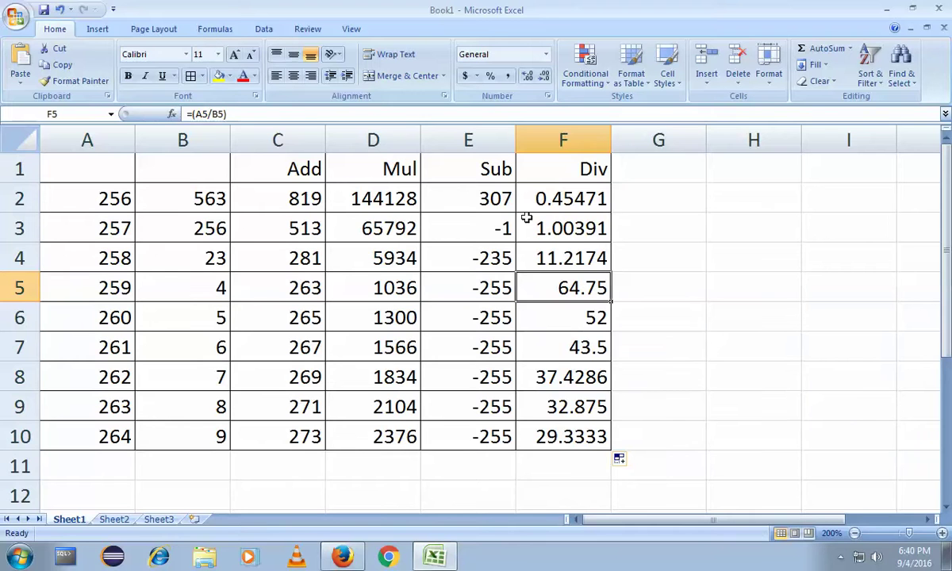
Step: Select the numbers and formulas in A2:F10
drag(87, 176, 601, 436)
click(602, 436)
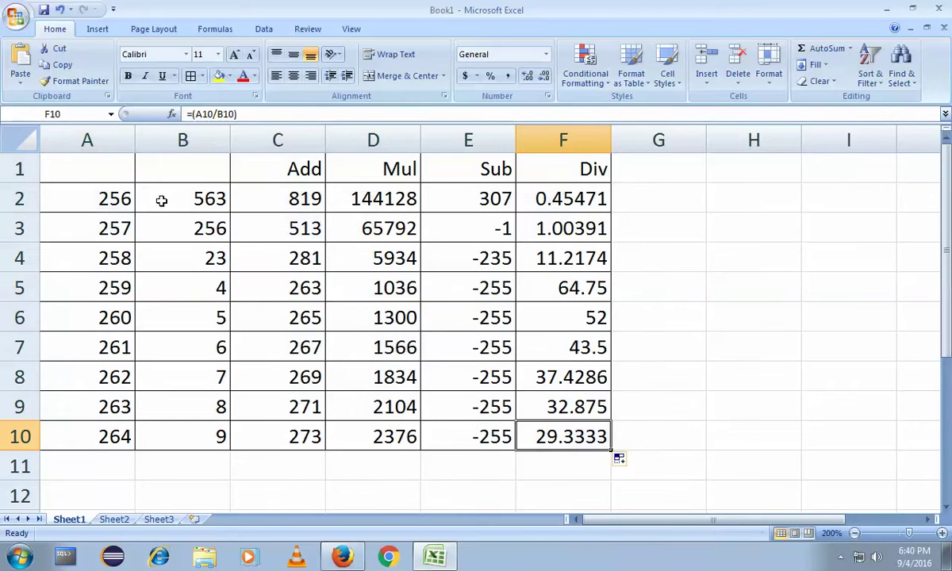
drag(94, 199, 565, 436)
Step: Delete everything in A2:F10 and the Add, Mul, Sub, Div headers, then type 1 in A1
key(Delete)
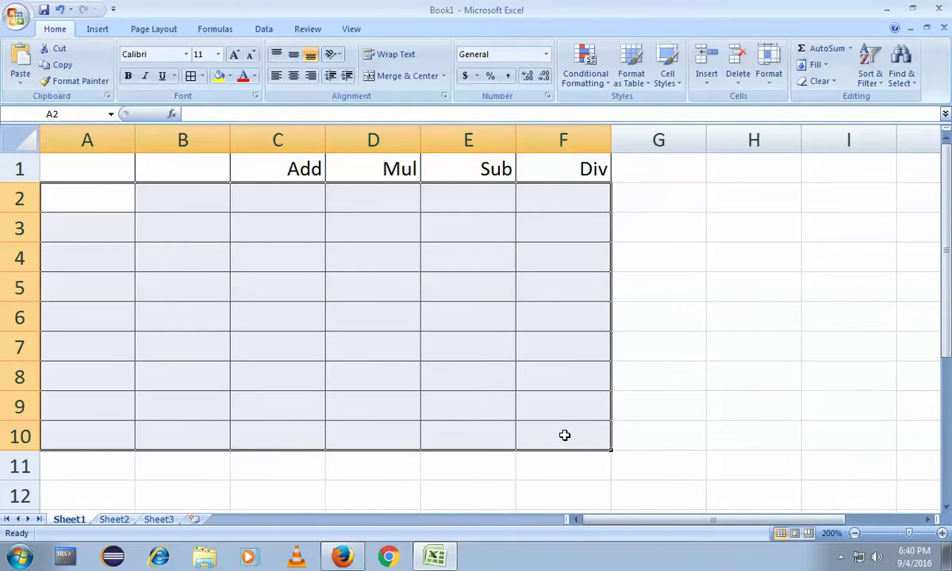
drag(131, 166, 556, 168)
key(Delete)
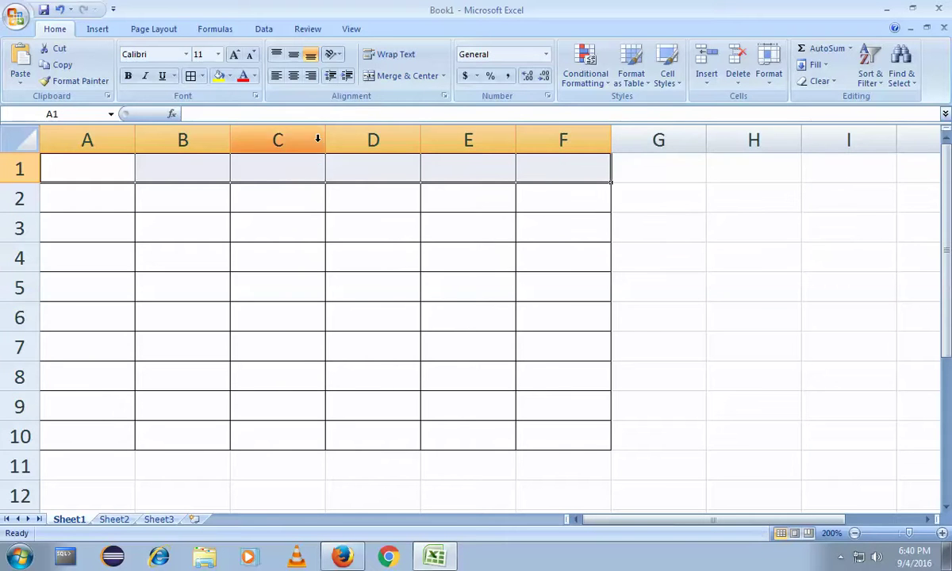
click(115, 172)
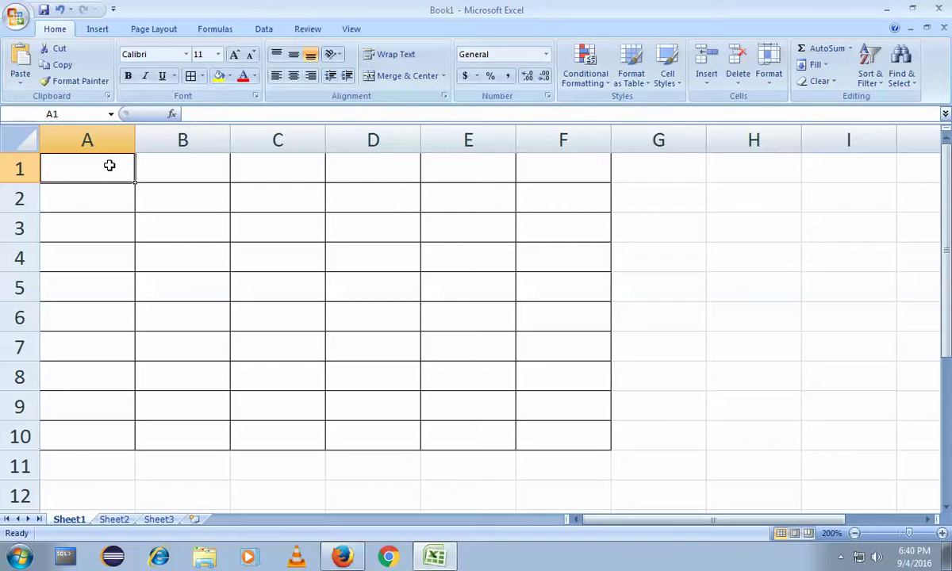
text(1)
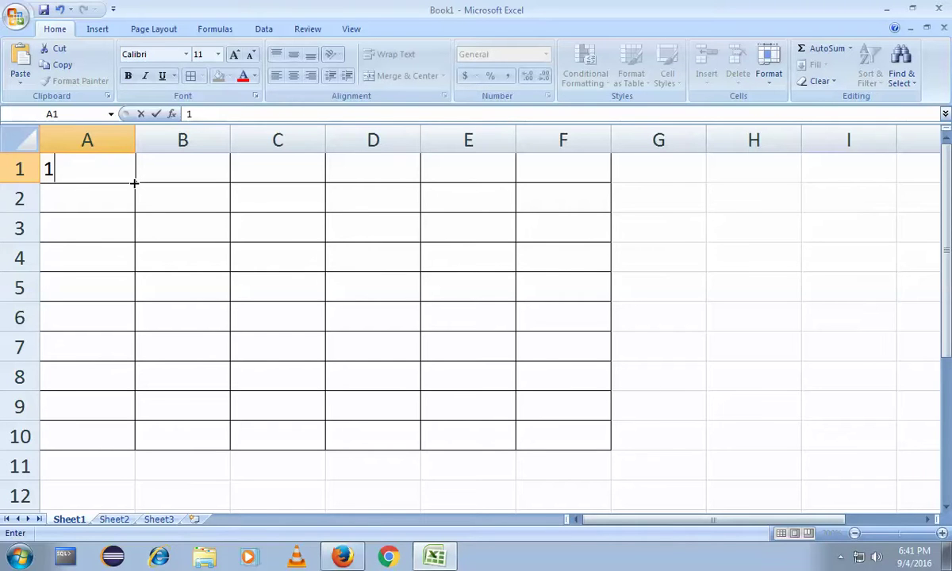
Step: AutoFill A1:A10 with the series 1 to 10 and narrow column A to fit
key(Return)
click(125, 168)
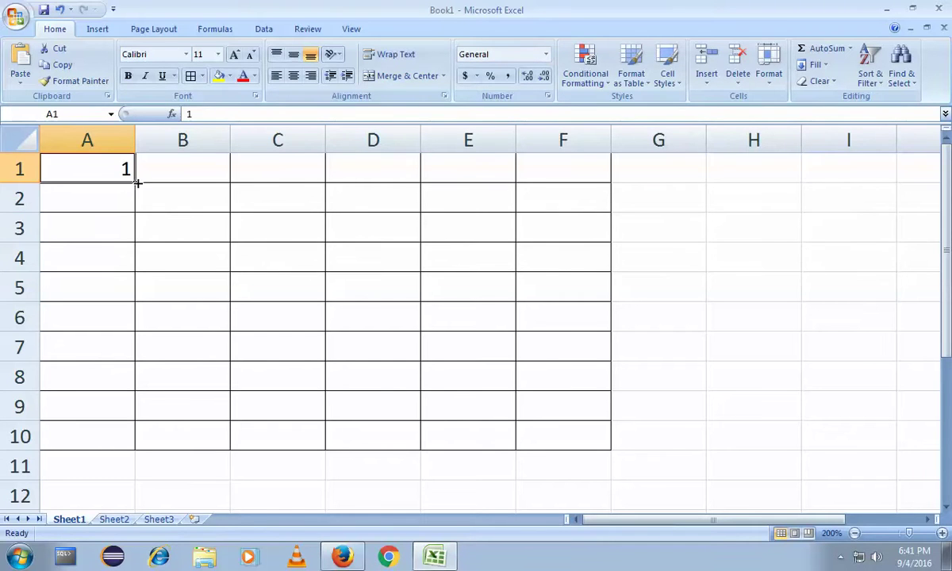
drag(134, 184, 134, 436)
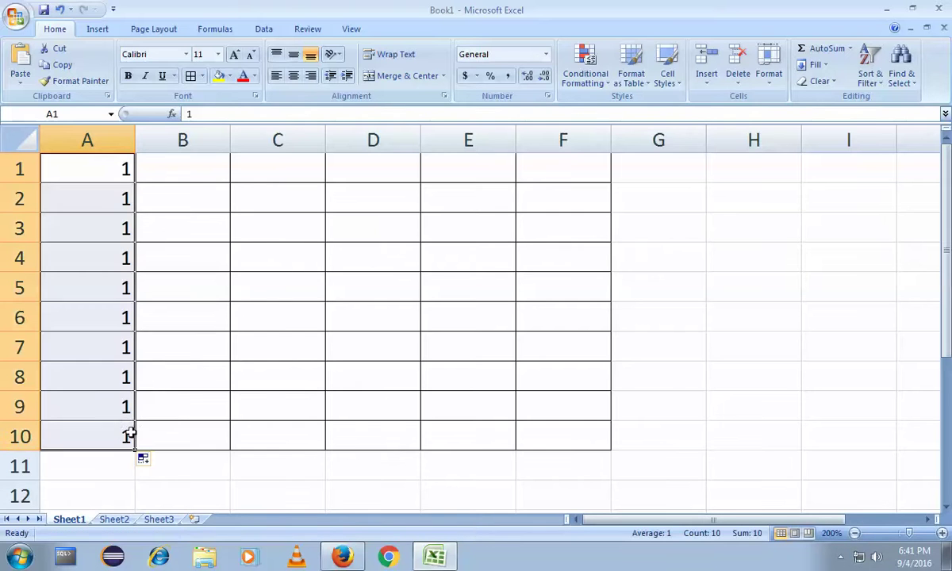
click(108, 175)
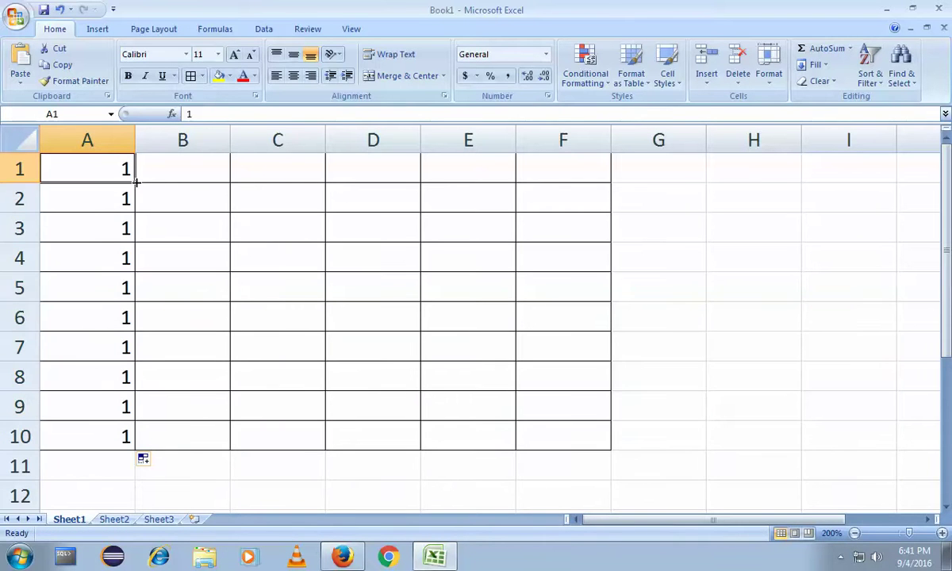
drag(136, 181, 127, 439)
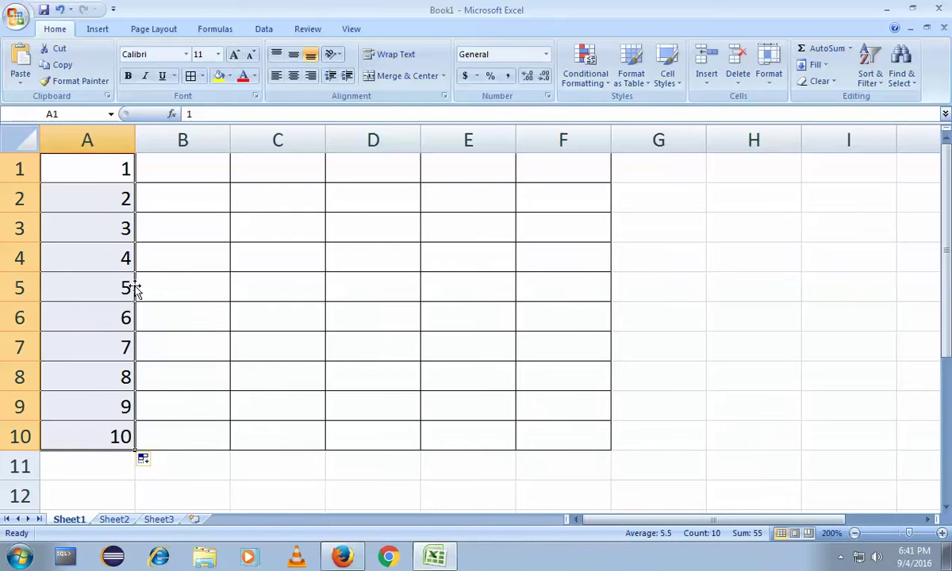
drag(135, 140, 91, 139)
click(75, 177)
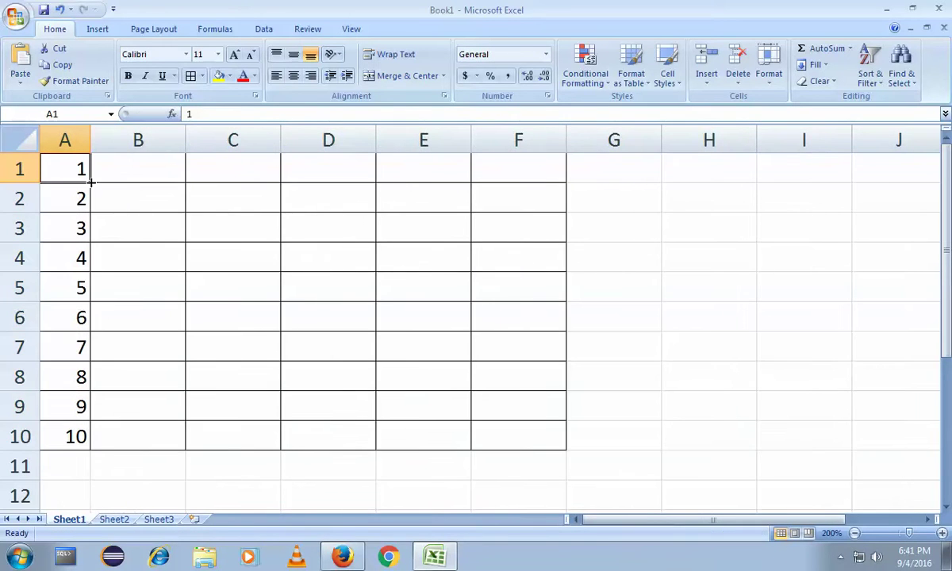
click(139, 169)
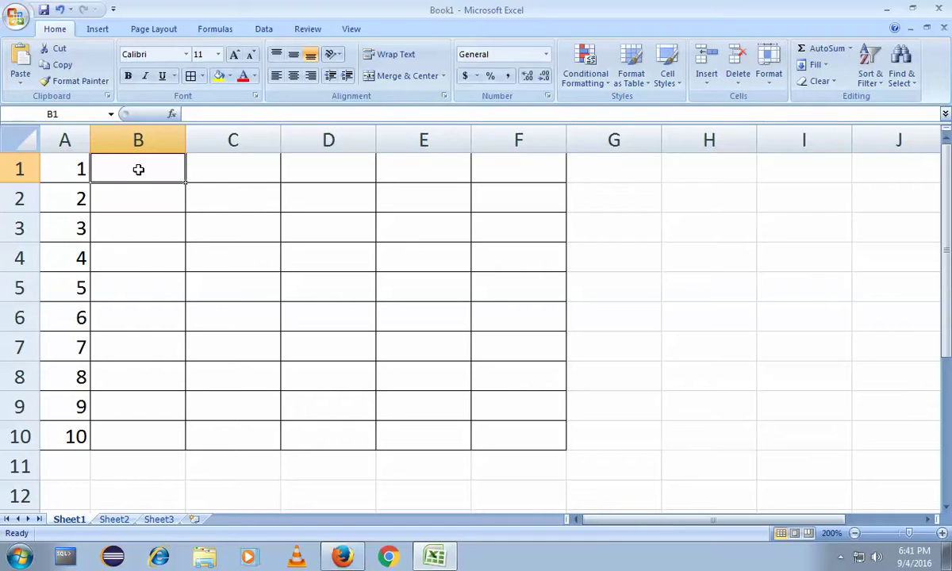
Step: Enter Sunday in B1, AutoFill weekdays down to B10, and widen column B for Wednesday
text(Sunday)
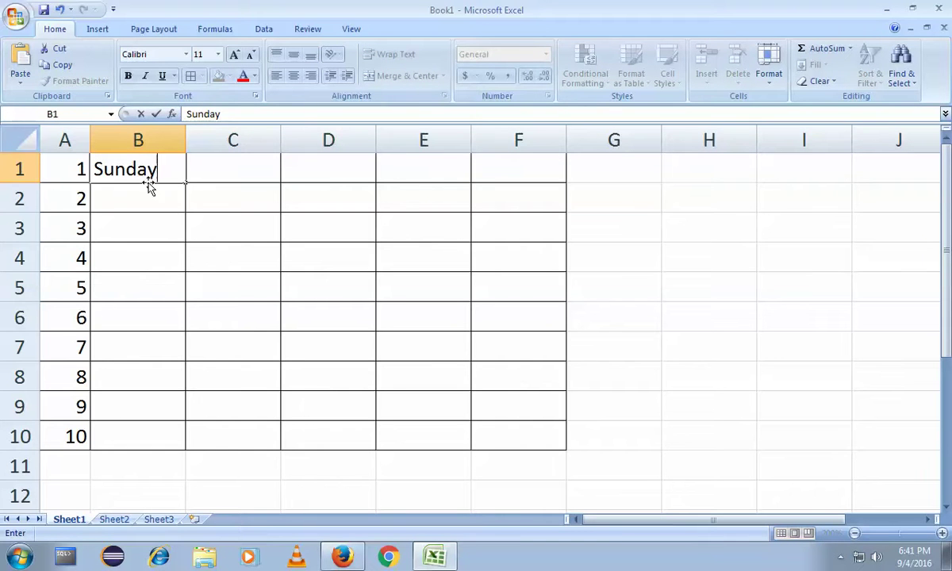
key(ctrl+Return)
drag(185, 183, 190, 449)
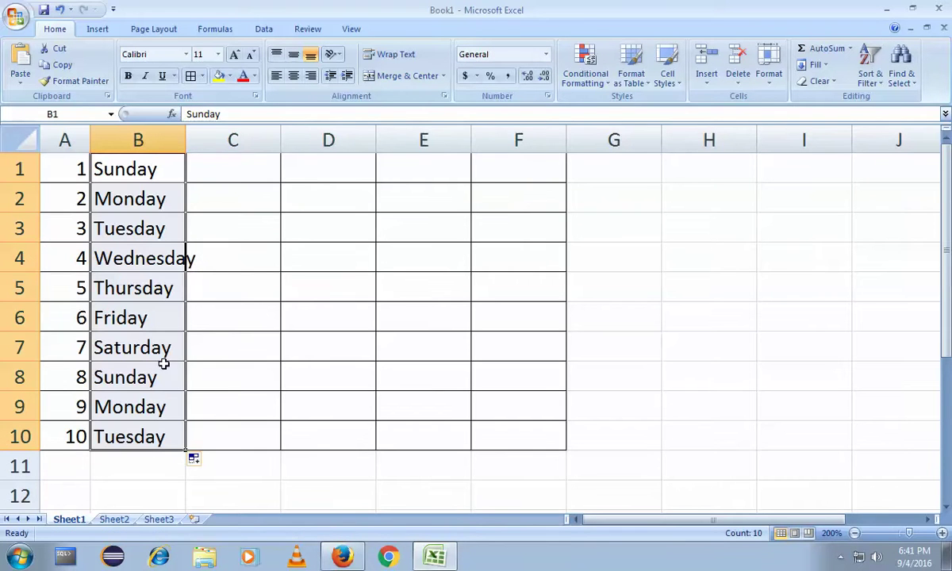
drag(187, 130, 200, 131)
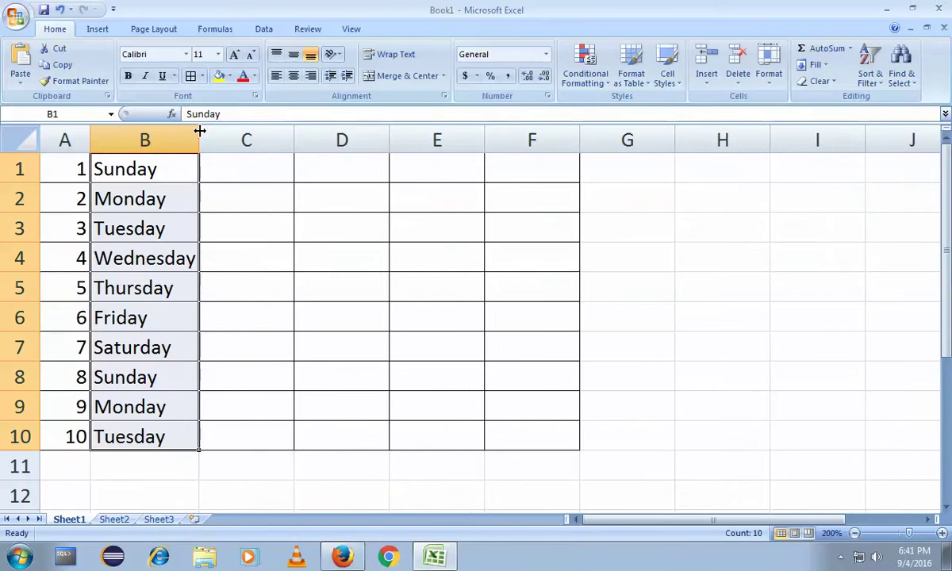
click(174, 173)
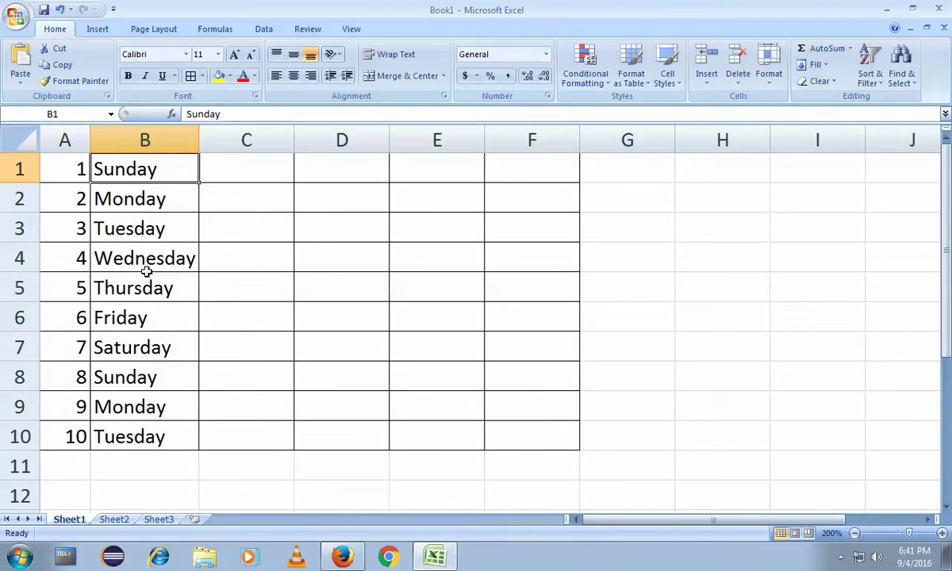
key(ctrl+z)
key(ctrl+z)
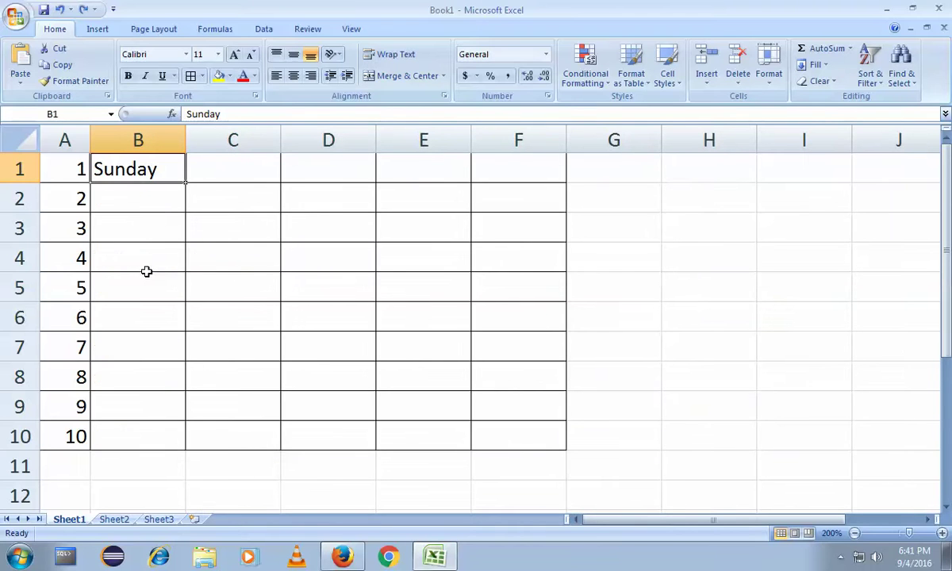
click(69, 176)
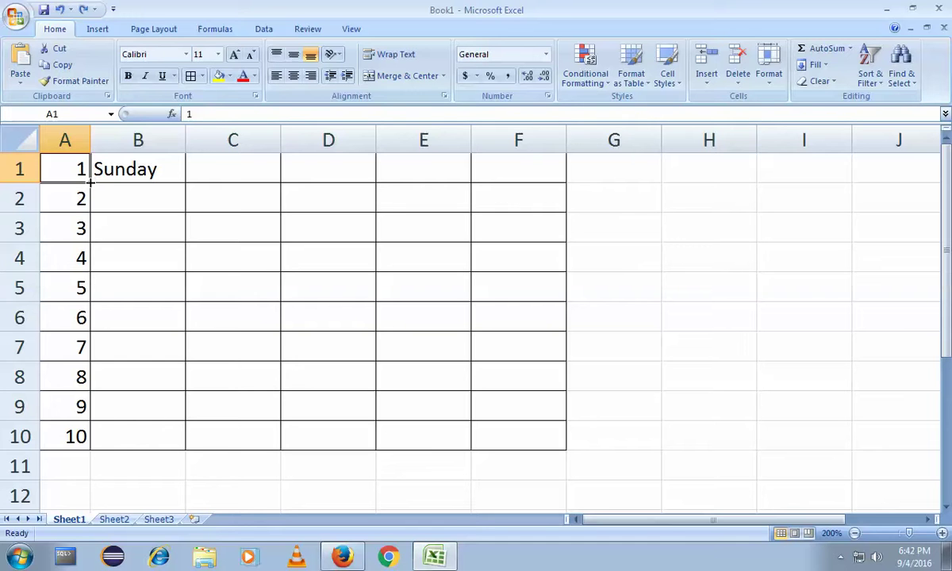
click(139, 155)
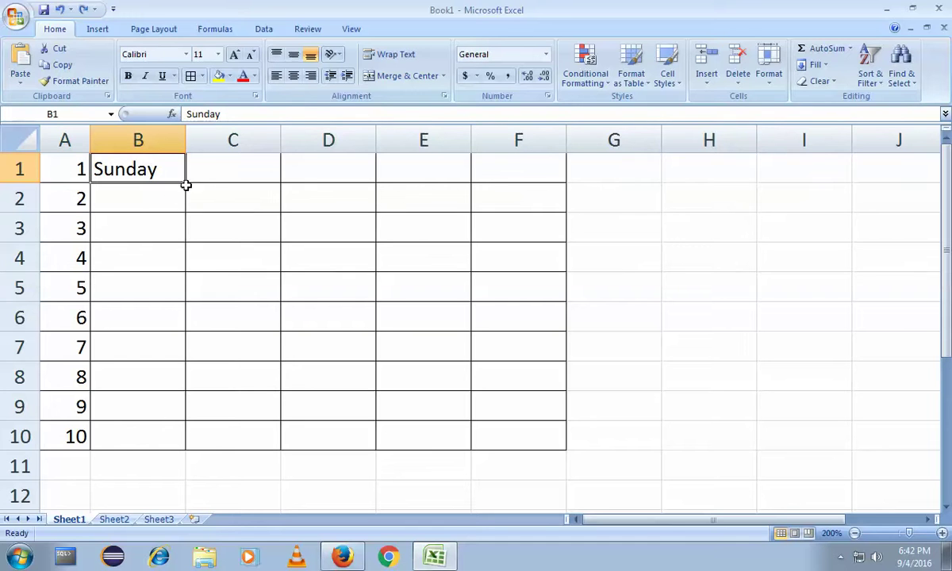
drag(187, 182, 176, 441)
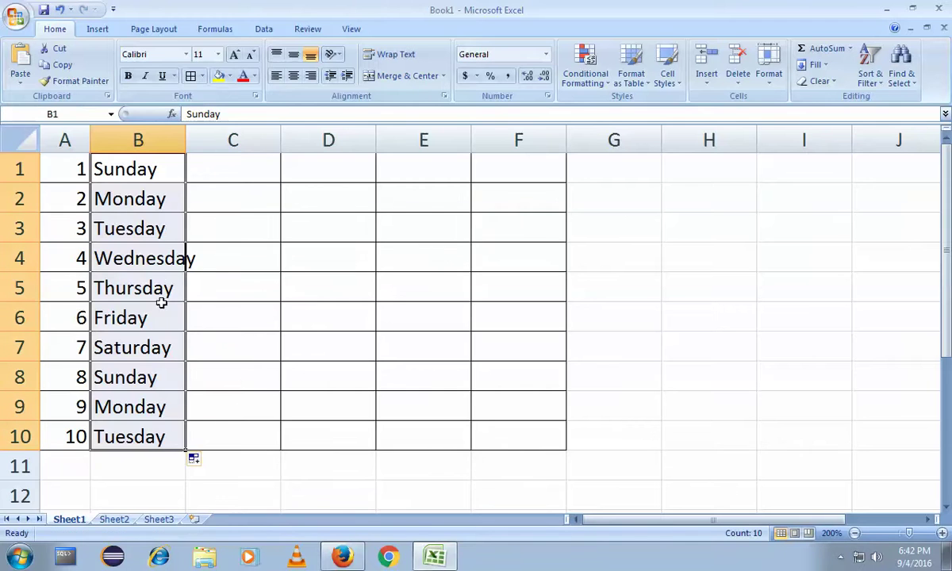
drag(187, 145, 202, 148)
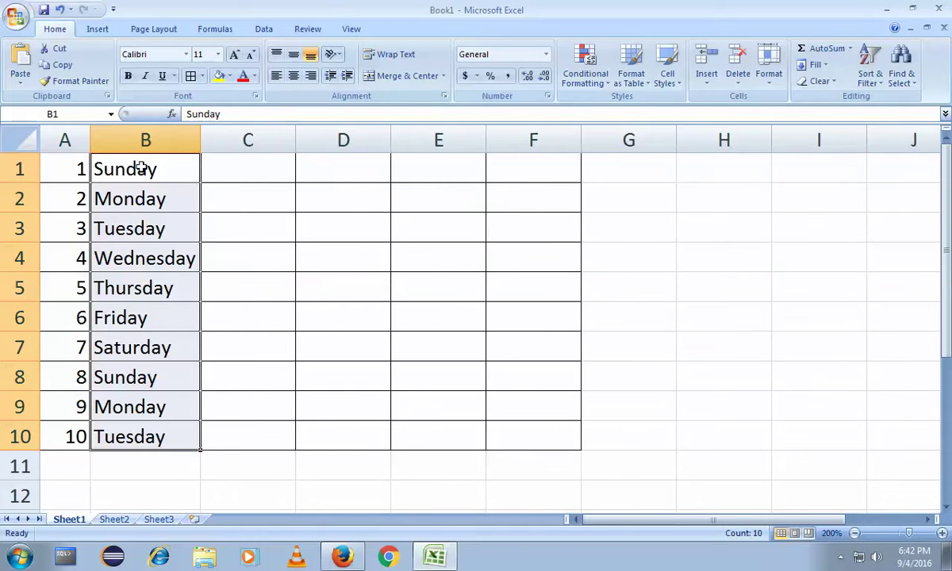
Step: Enter january in C1, AutoFill months down to C10, and widen column C
click(247, 172)
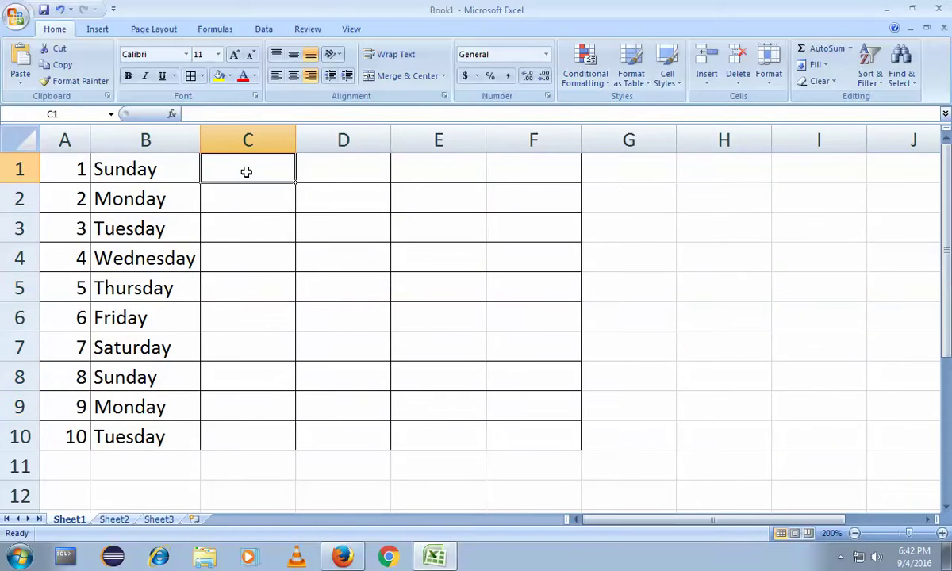
text(january)
click(251, 190)
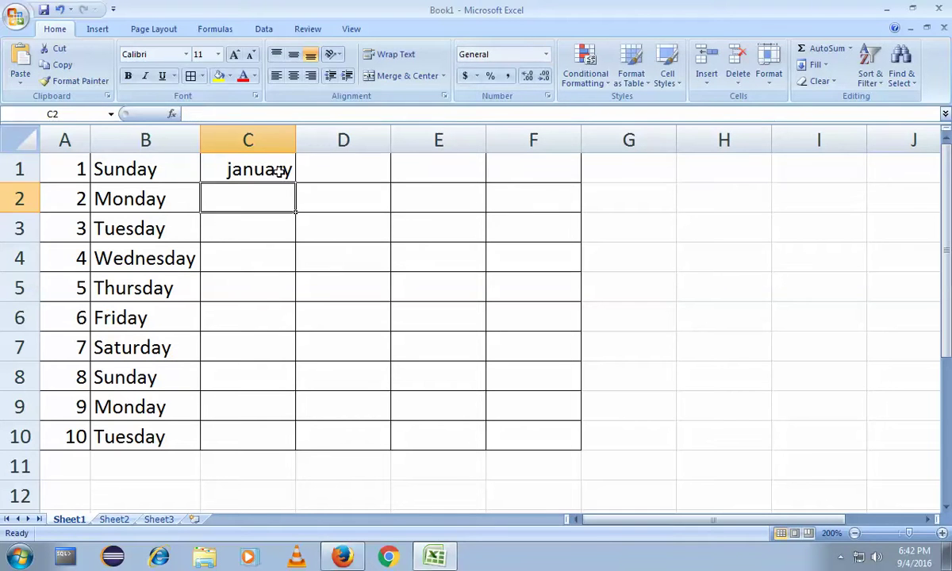
click(279, 172)
drag(294, 182, 288, 441)
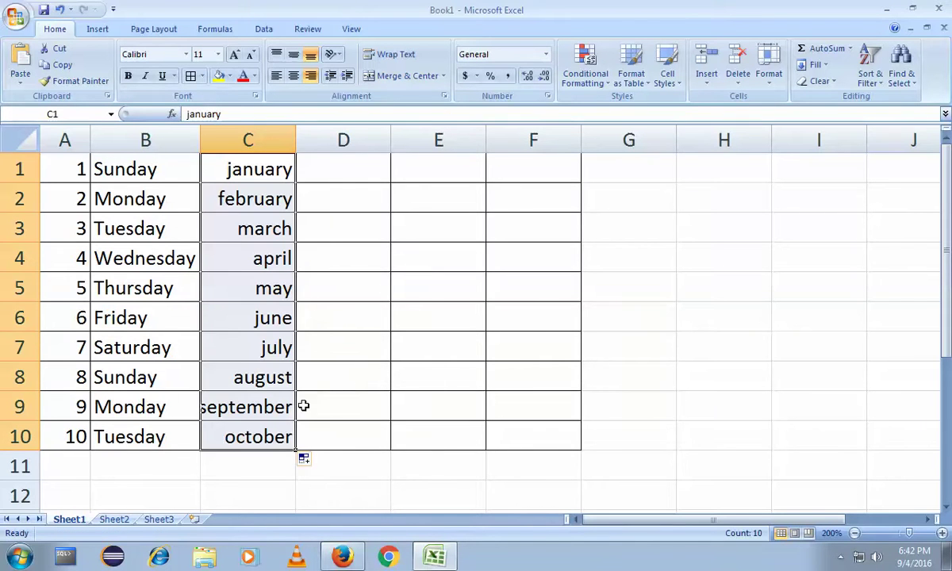
click(275, 435)
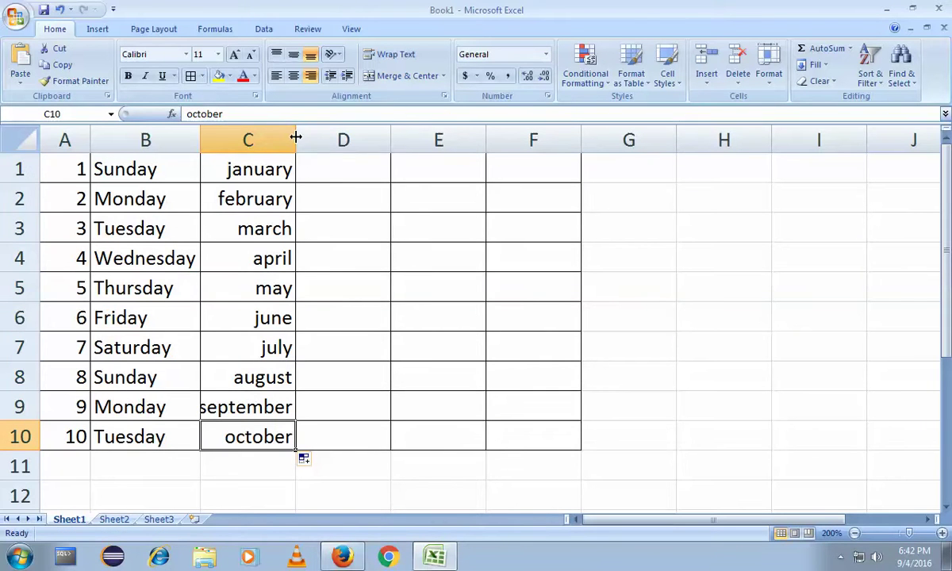
drag(295, 136, 311, 136)
click(335, 236)
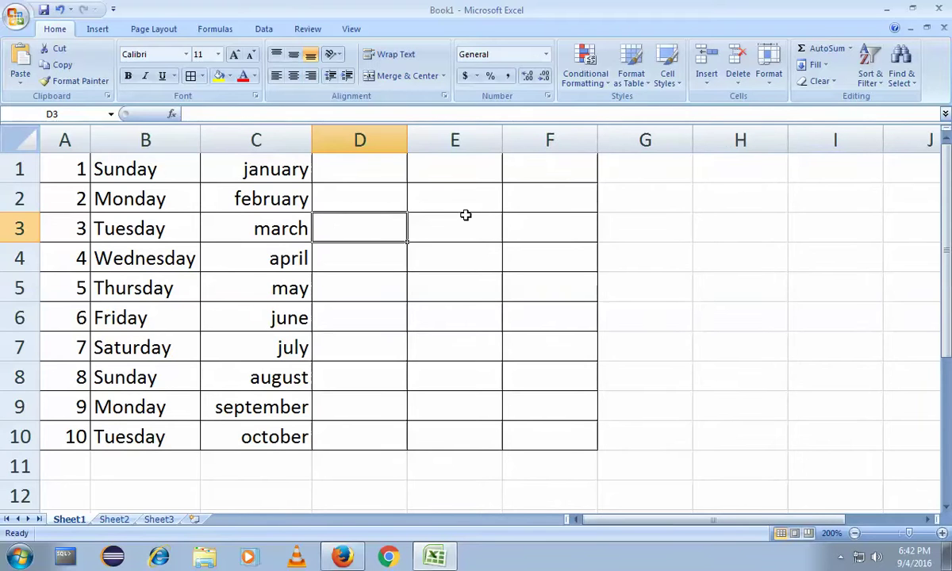
Step: Fill months across row 1 from C1, then clear january and undo the month entries
click(419, 191)
click(373, 167)
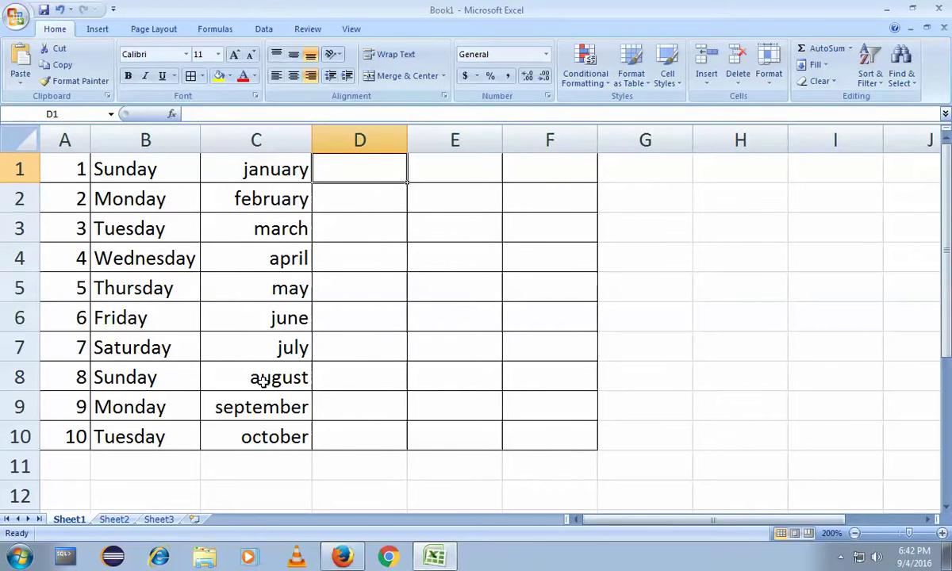
drag(345, 445, 54, 175)
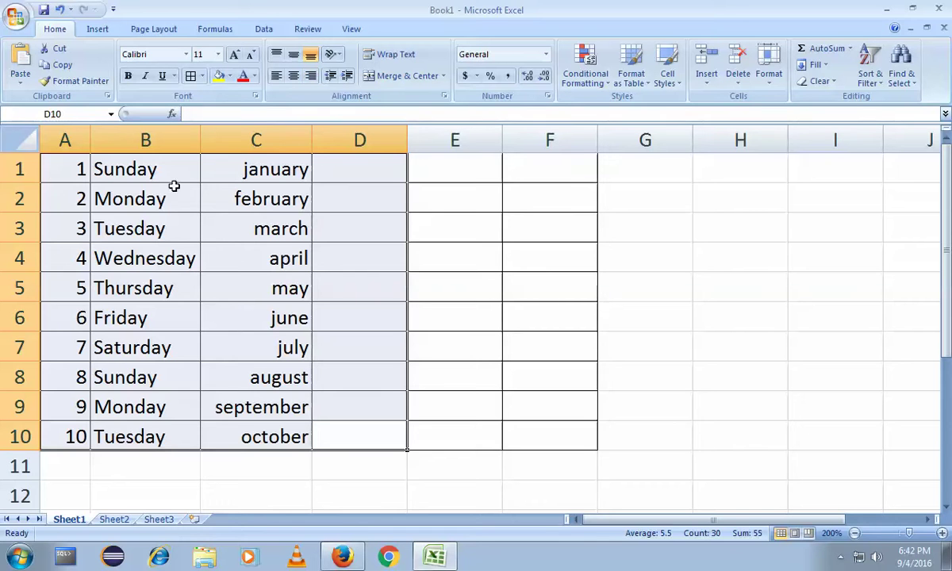
click(270, 168)
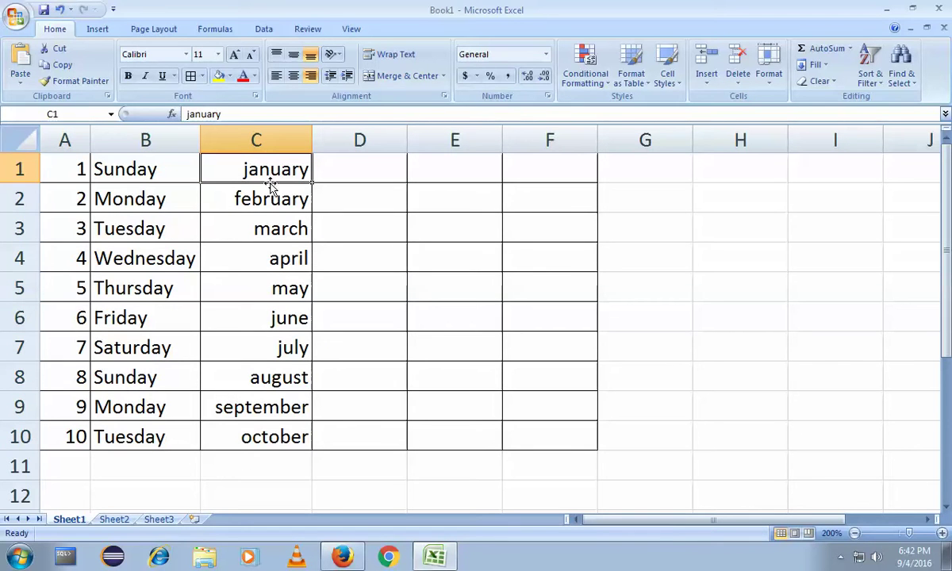
drag(315, 185, 773, 185)
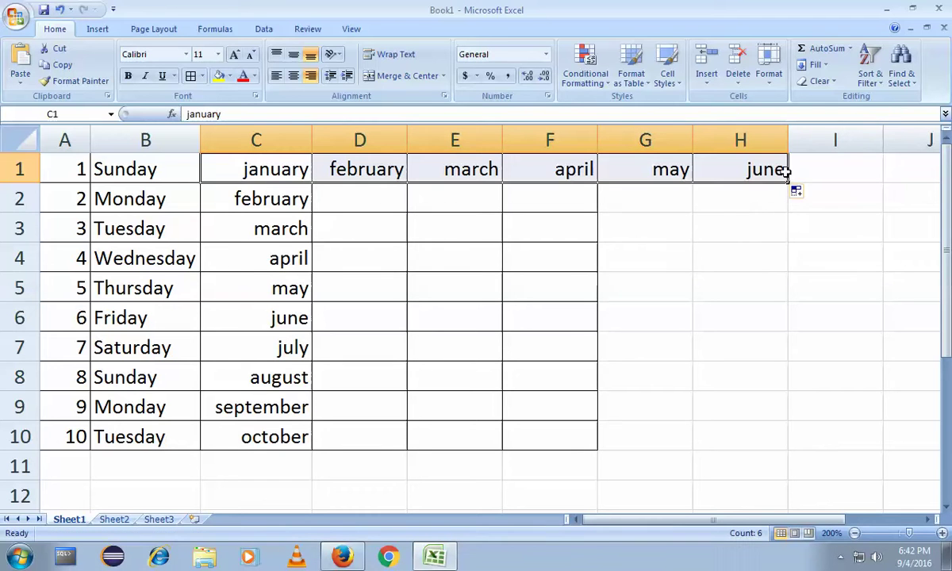
key(BackSpace)
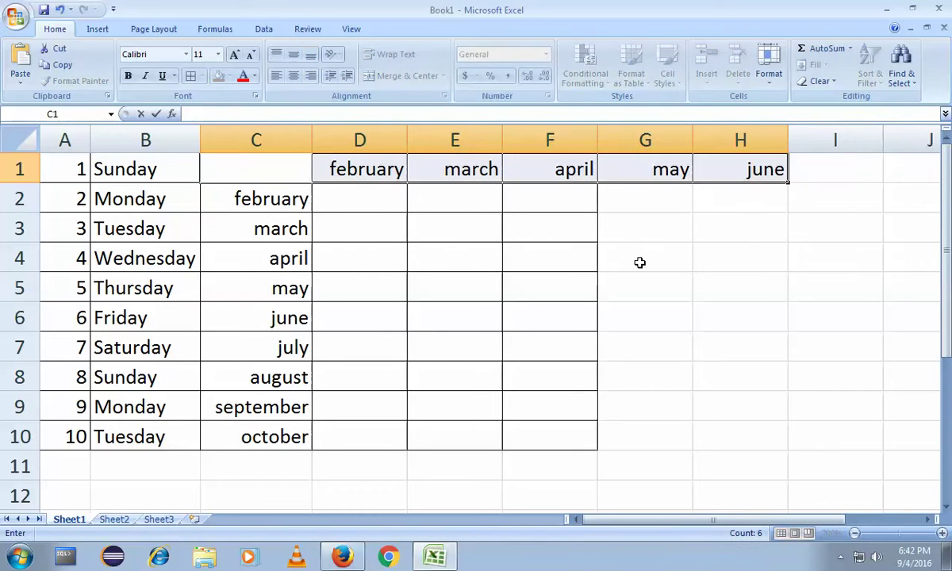
click(591, 296)
key(ctrl+z)
key(ctrl+z)
key(ctrl+z)
key(ctrl+z)
key(ctrl+z)
key(ctrl+z)
key(ctrl+z)
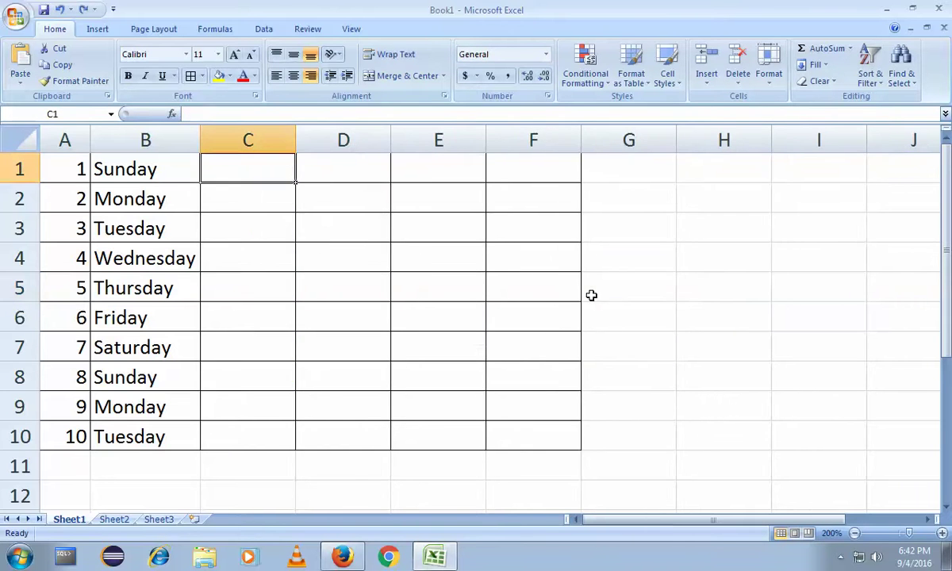
Step: Undo back to an empty sheet and set the zoom to 200%
key(ctrl+y)
key(ctrl+y)
key(ctrl+y)
key(ctrl+y)
key(ctrl+y)
key(ctrl+y)
key(ctrl+y)
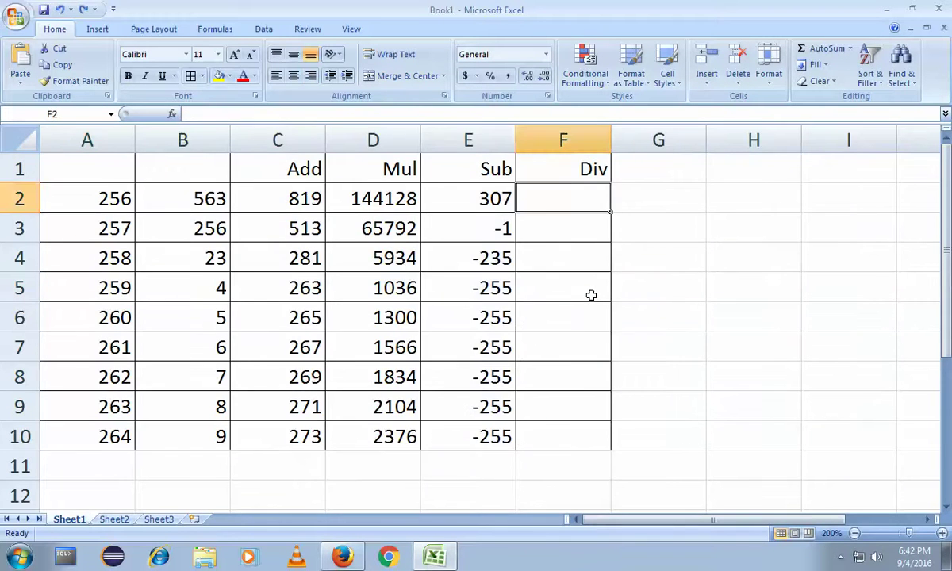
key(ctrl+z)
key(ctrl+z)
key(ctrl+z)
key(ctrl+z)
key(ctrl+z)
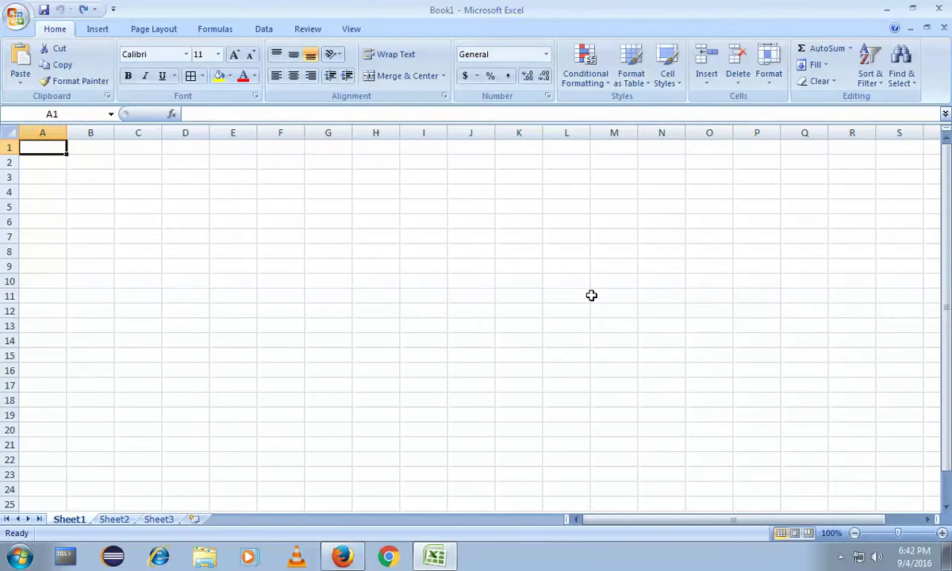
click(351, 29)
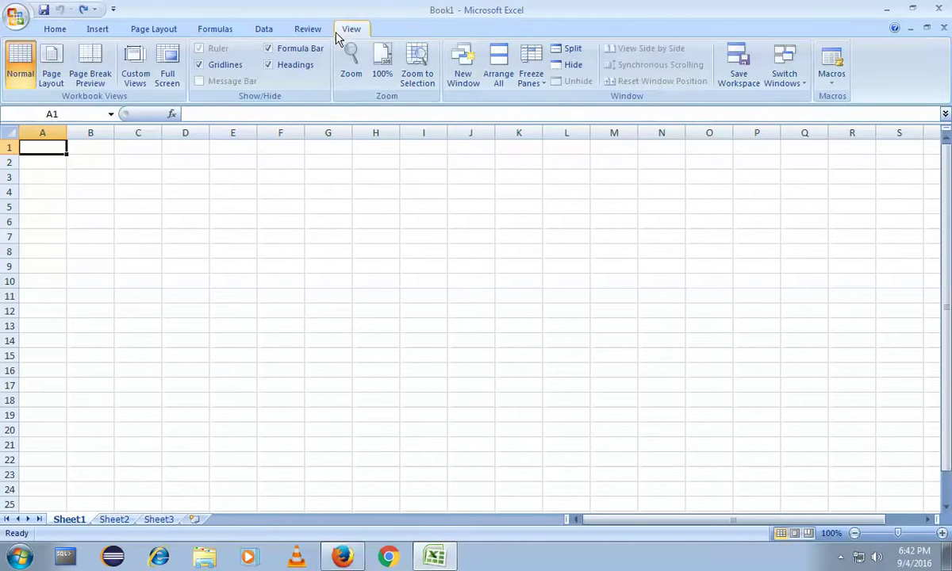
click(347, 66)
click(427, 222)
click(445, 332)
click(341, 302)
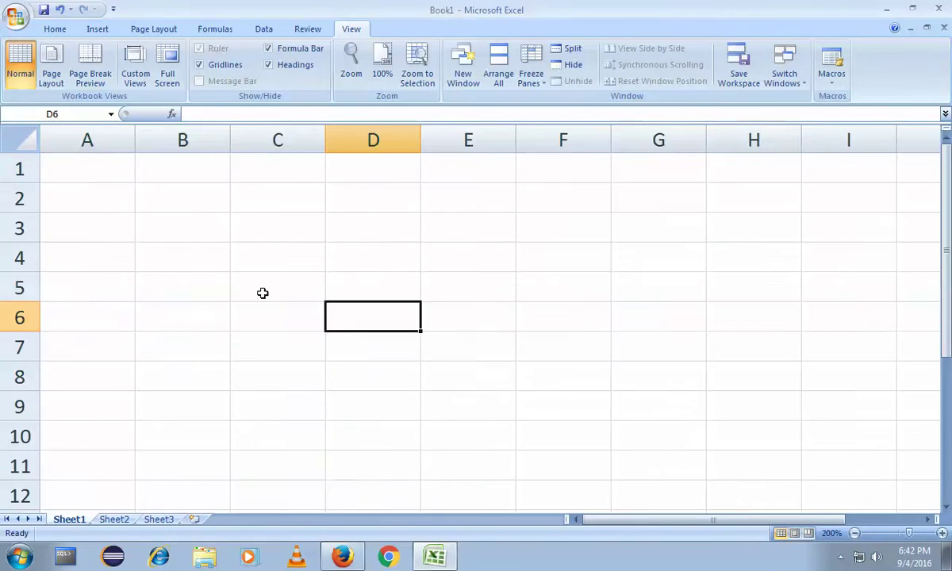
Step: Select cells in columns A and B, including the range A1:B12
click(103, 168)
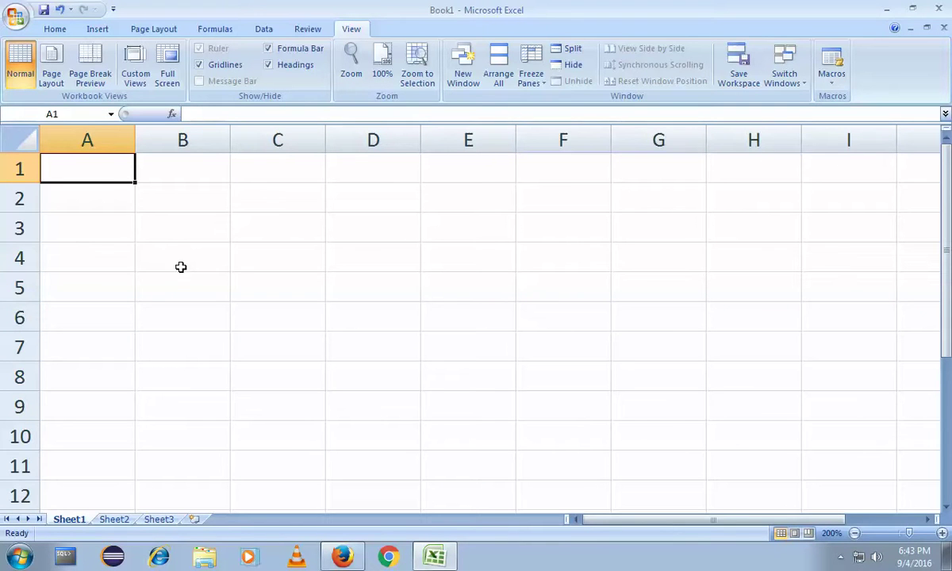
drag(102, 172, 129, 170)
click(162, 168)
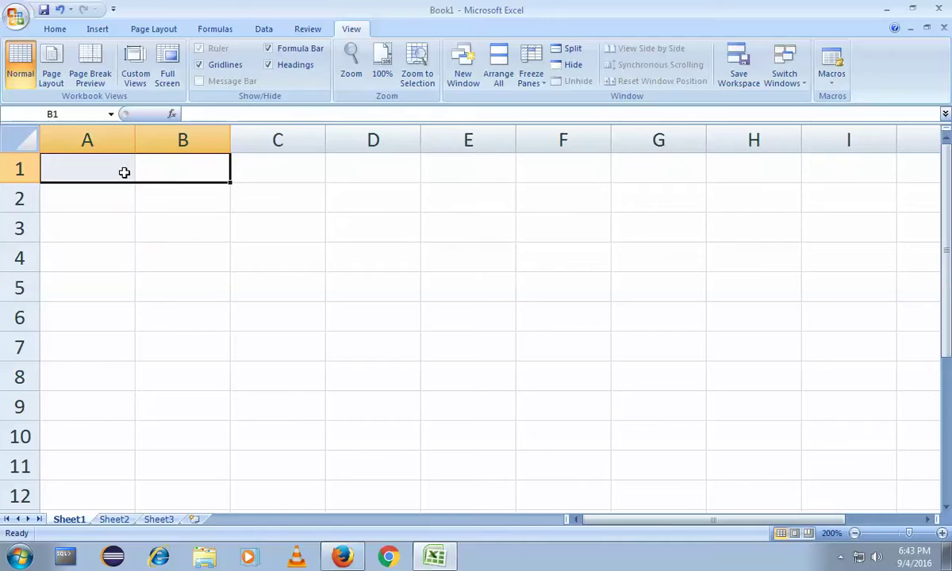
click(123, 197)
click(168, 195)
click(141, 172)
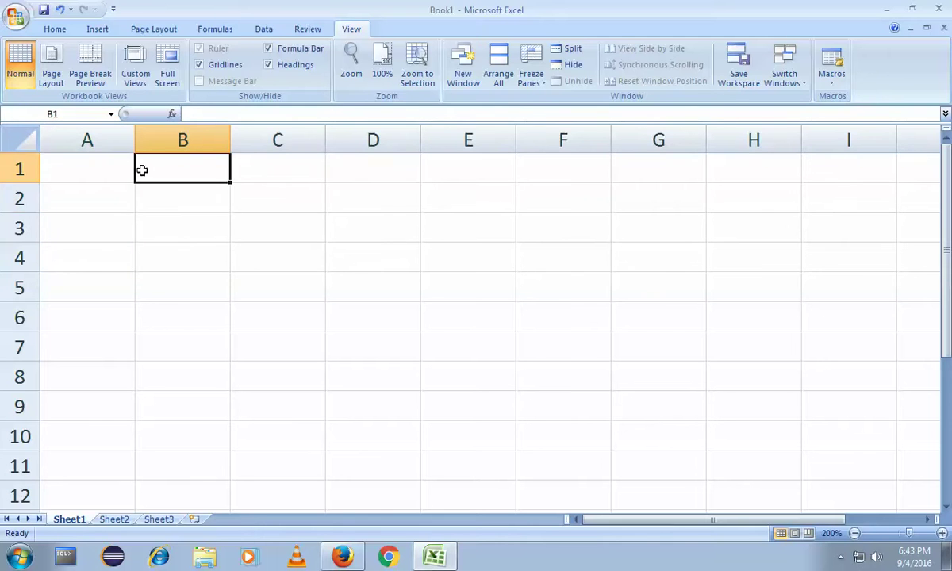
click(110, 172)
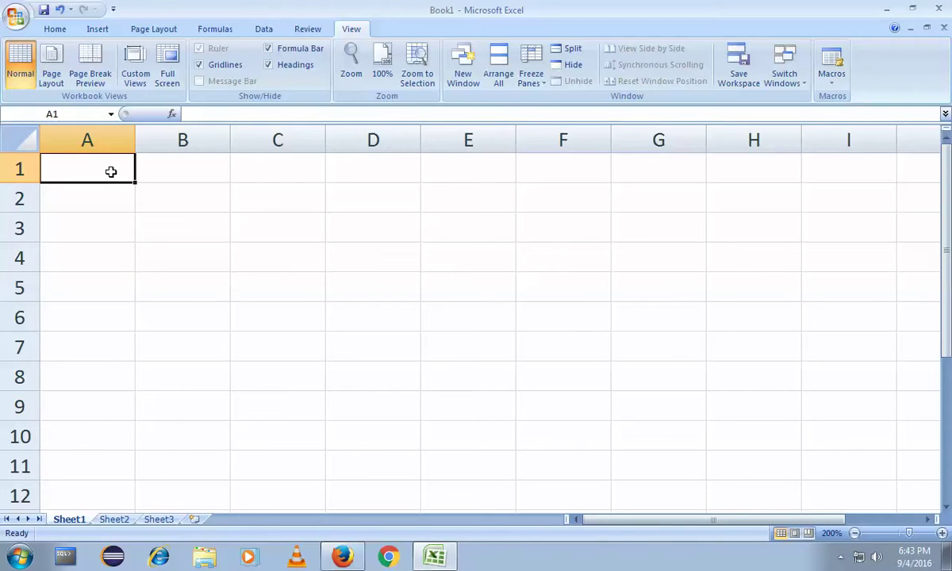
click(137, 199)
drag(111, 171, 173, 483)
click(106, 189)
click(116, 178)
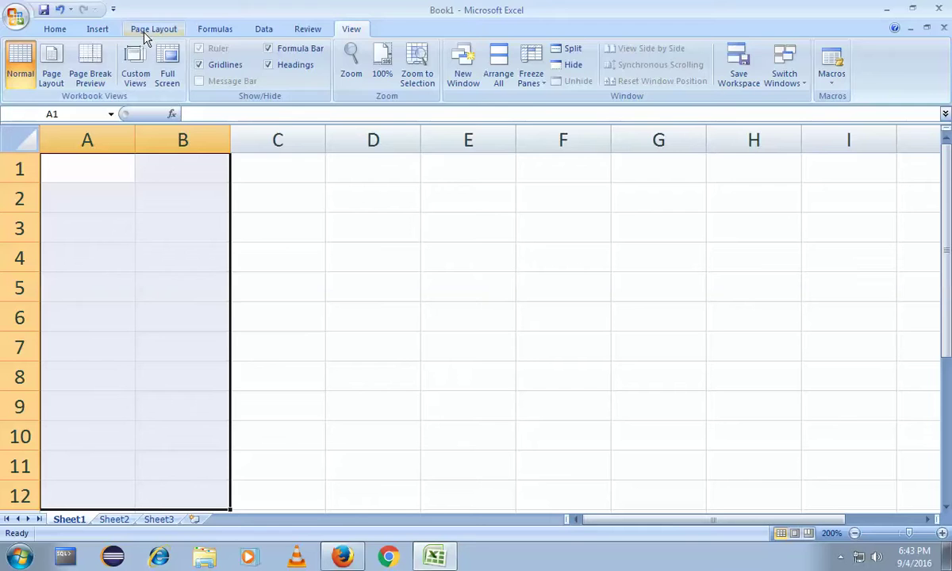
Step: Apply All Borders to A1:B12 from the Home tab
click(57, 30)
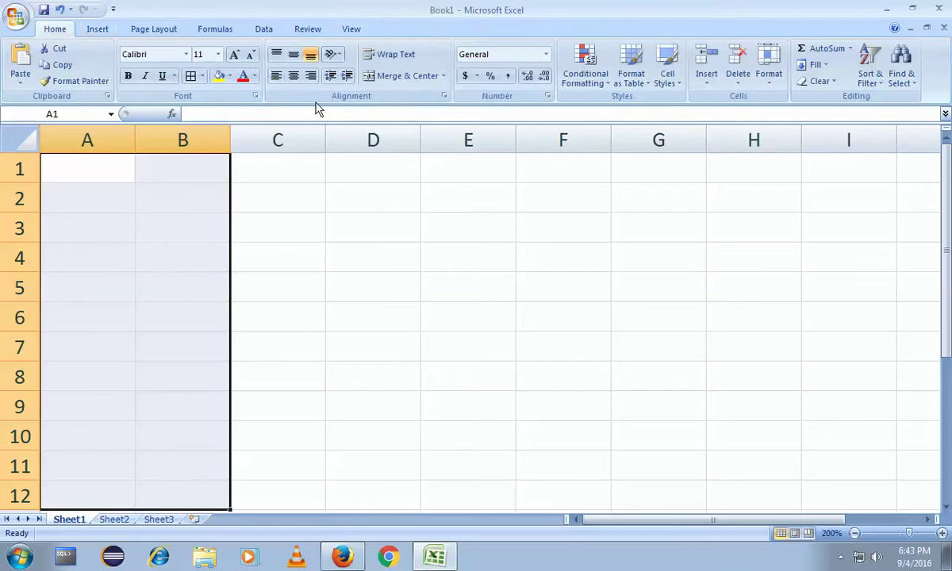
click(193, 78)
click(268, 200)
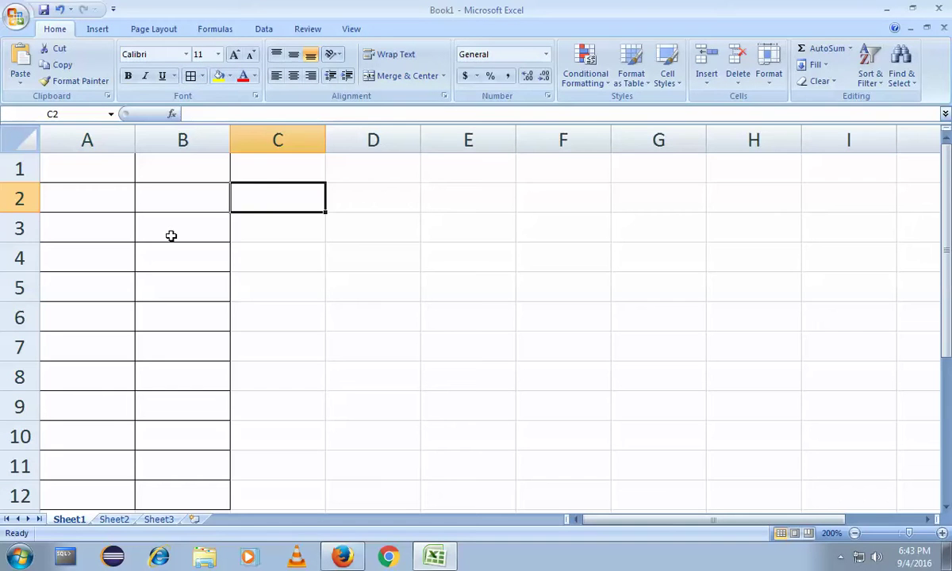
Step: Type Gender in A1, m in A2 and f in B2
click(108, 172)
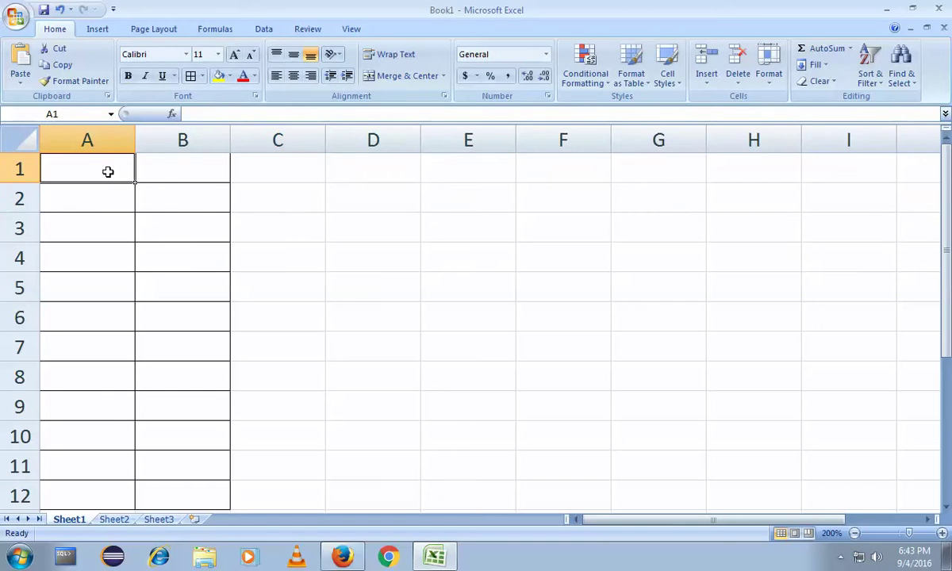
text(Dende)
key(BackSpace)
key(BackSpace)
key(BackSpace)
key(BackSpace)
key(BackSpace)
key(BackSpace)
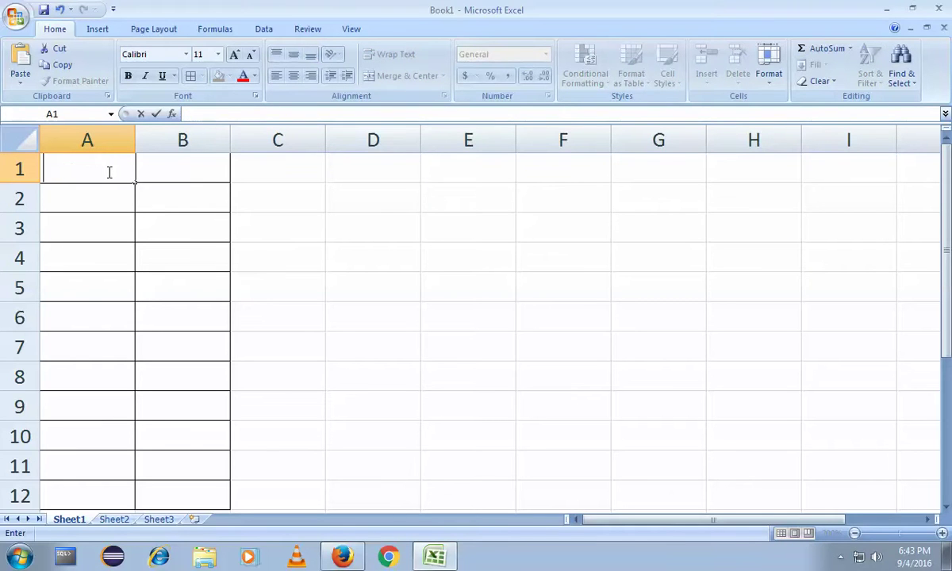
text(Gender)
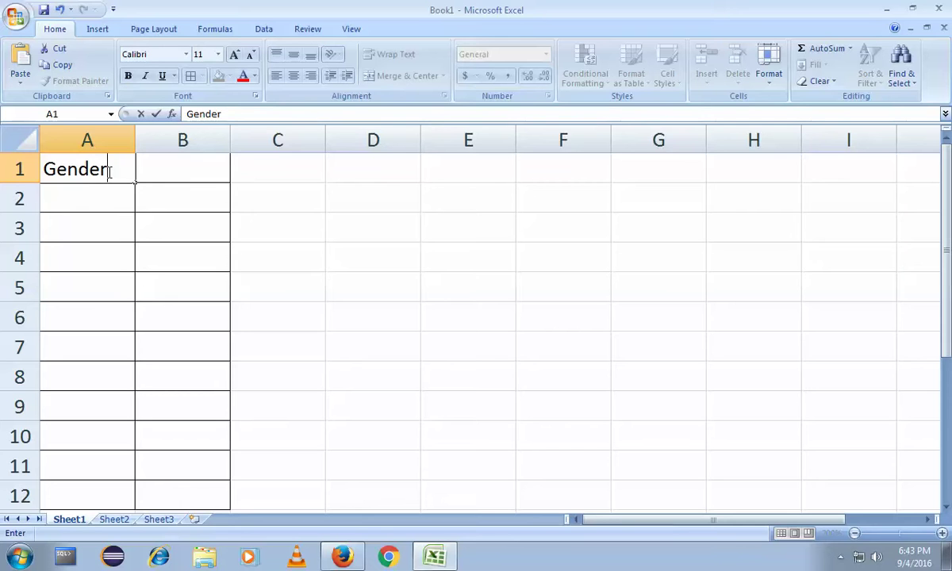
click(109, 208)
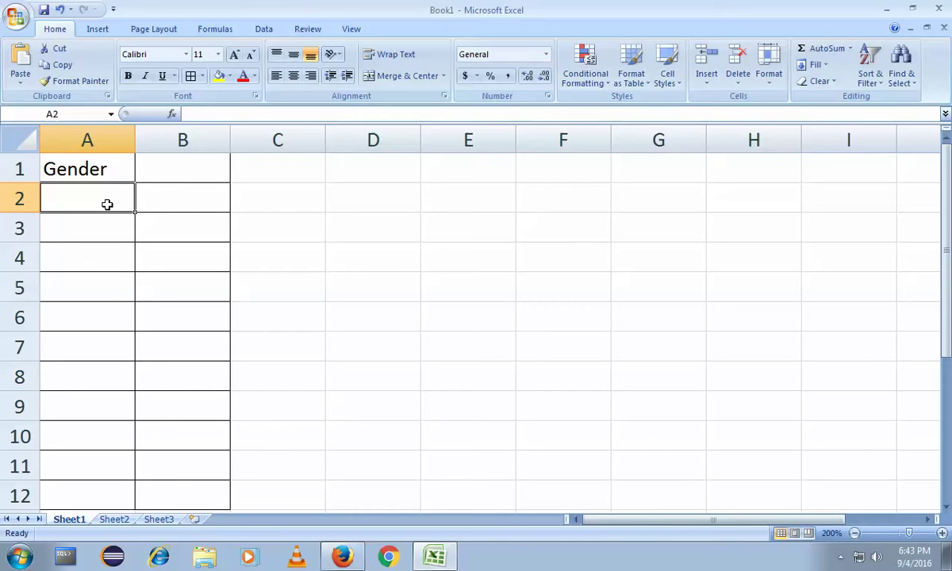
text(m)
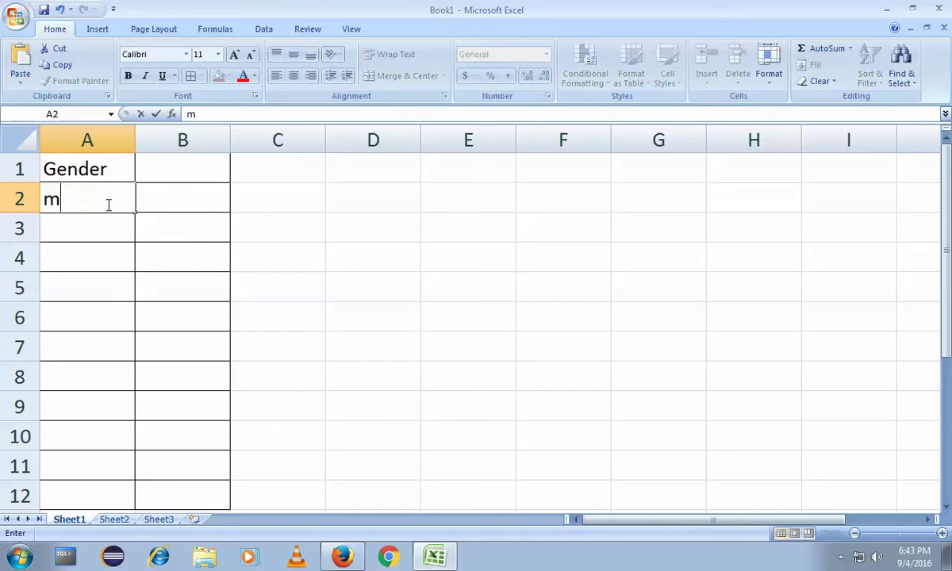
click(163, 194)
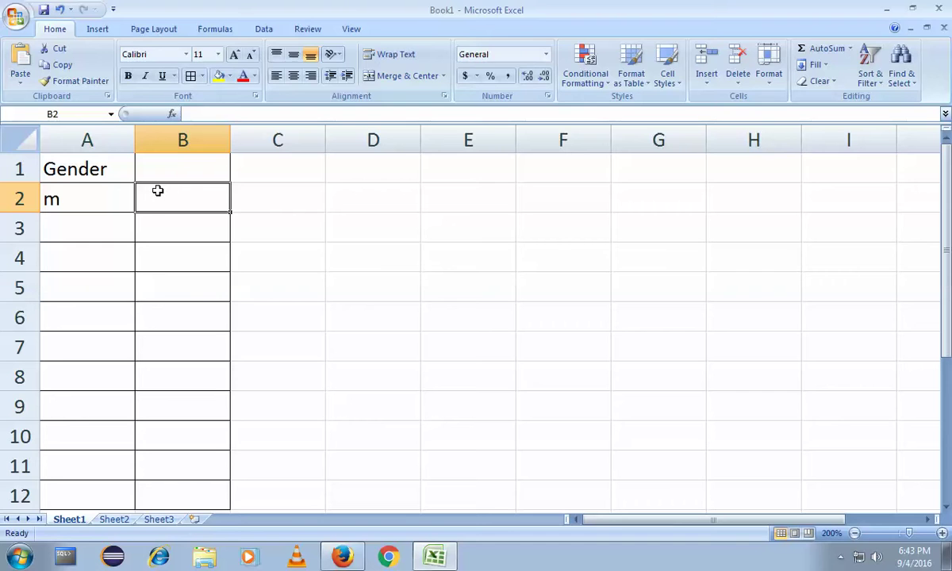
text(f)
key(Return)
Step: Select A1:B1 under the Gender heading, ready for merging
key(Left)
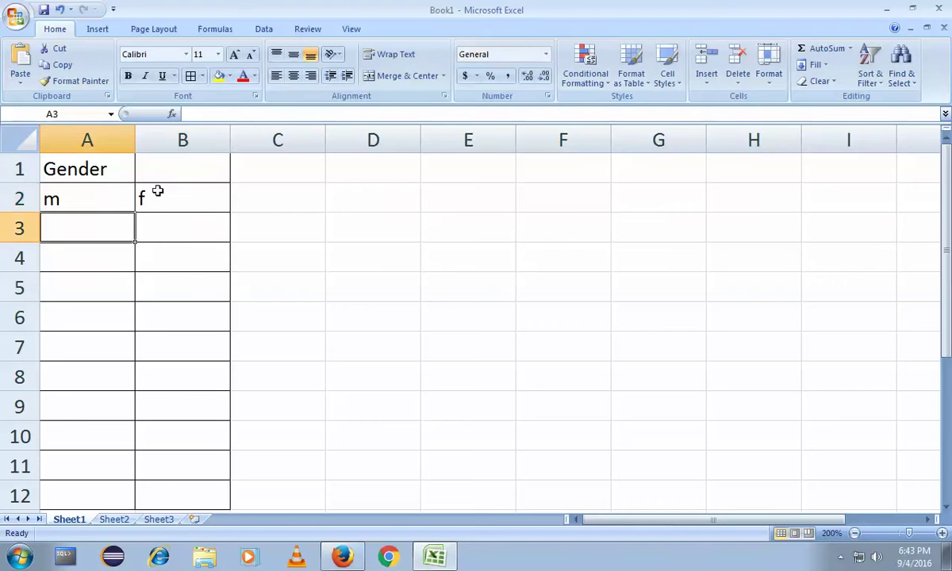
click(183, 227)
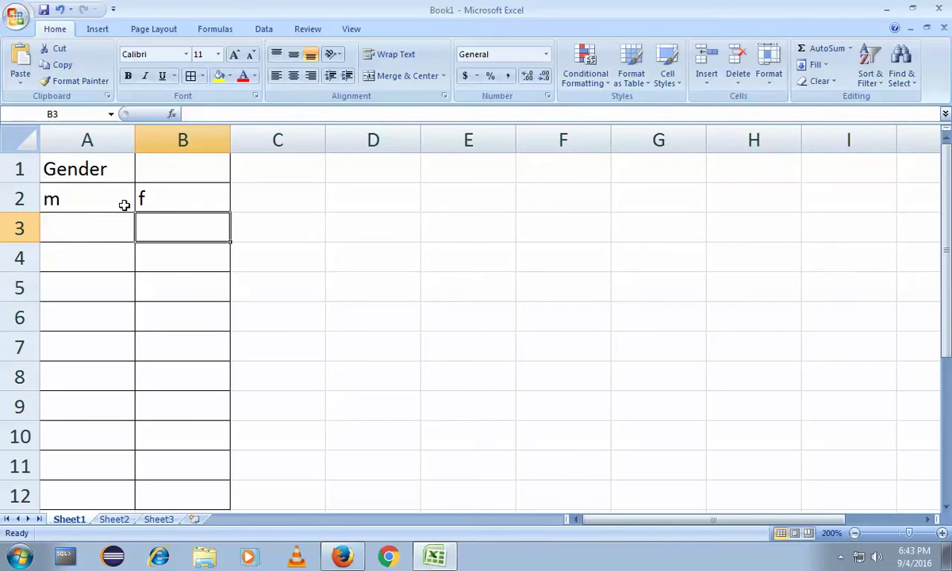
click(96, 207)
click(104, 169)
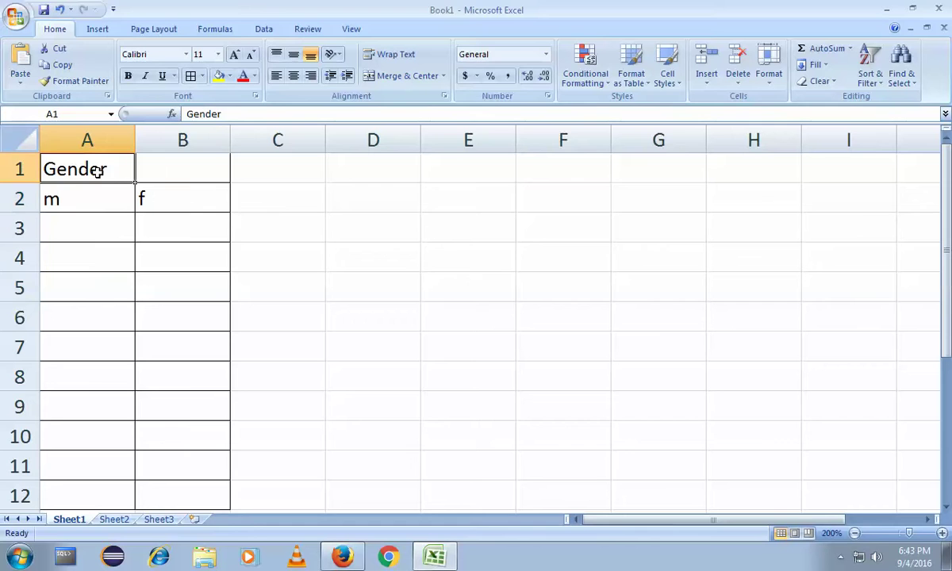
drag(123, 169, 164, 168)
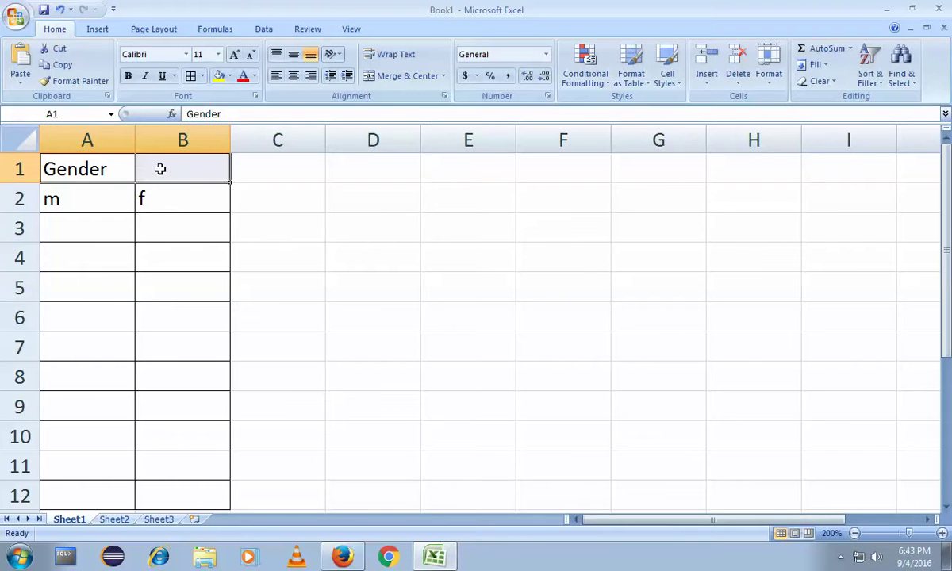
click(119, 208)
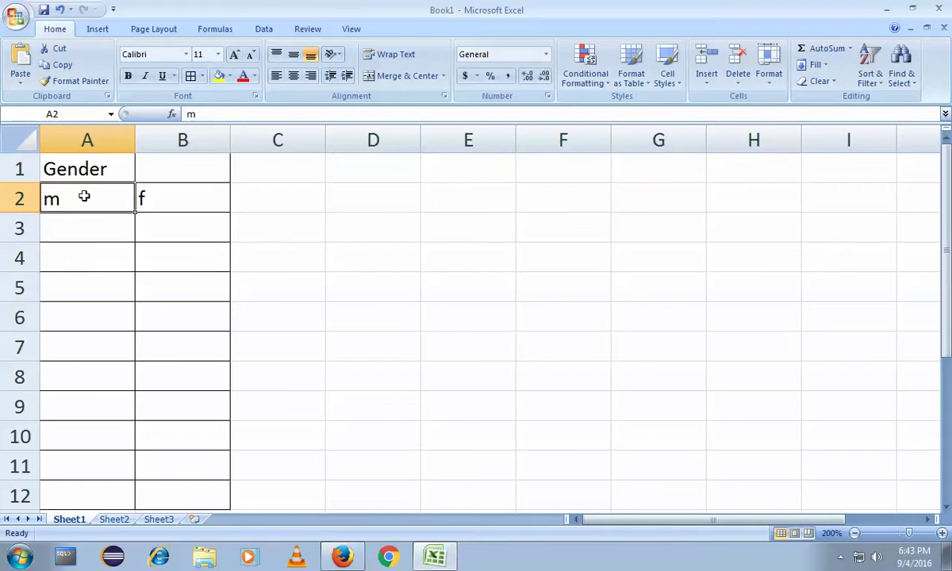
click(78, 170)
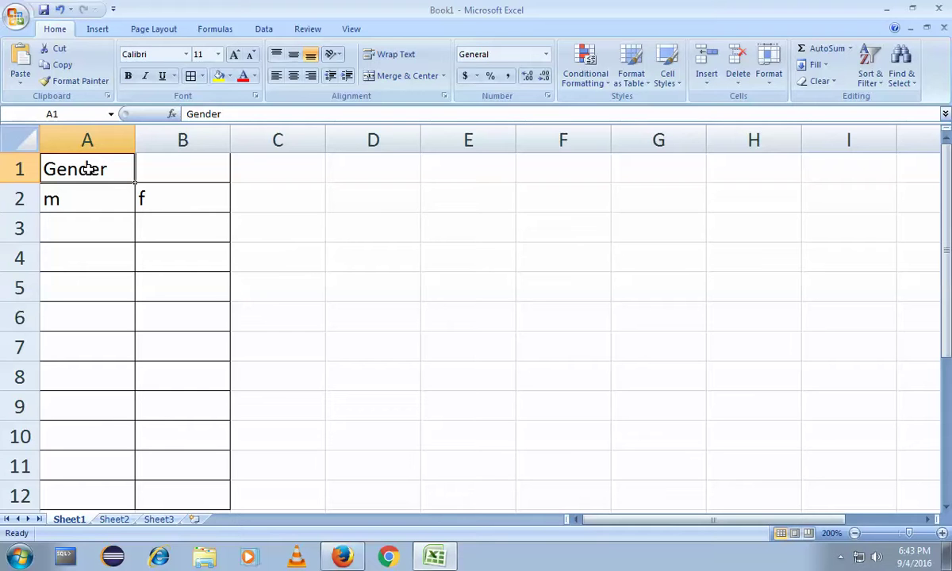
drag(119, 168, 159, 168)
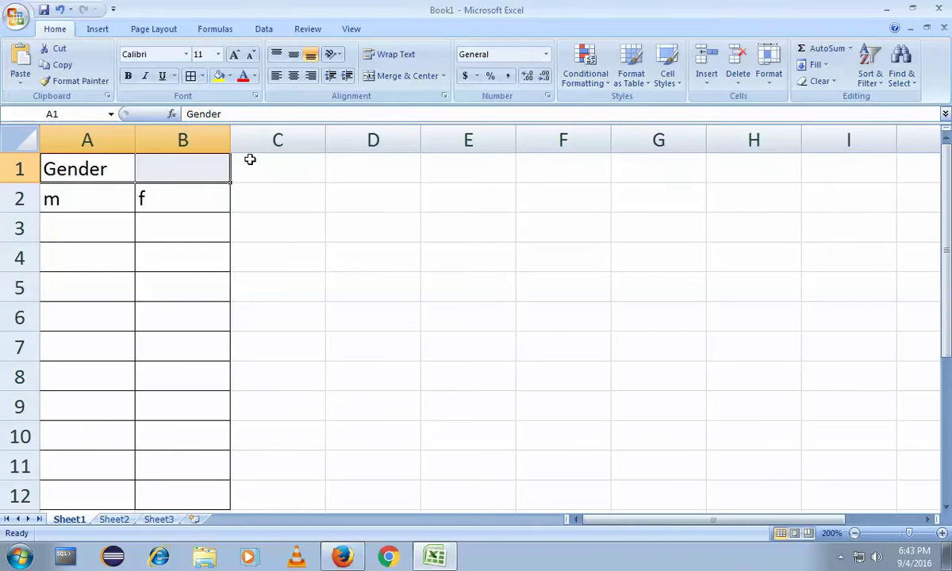
Step: Apply Merge & Center to A1:B1 so Gender spans the m and f columns
click(405, 80)
click(122, 207)
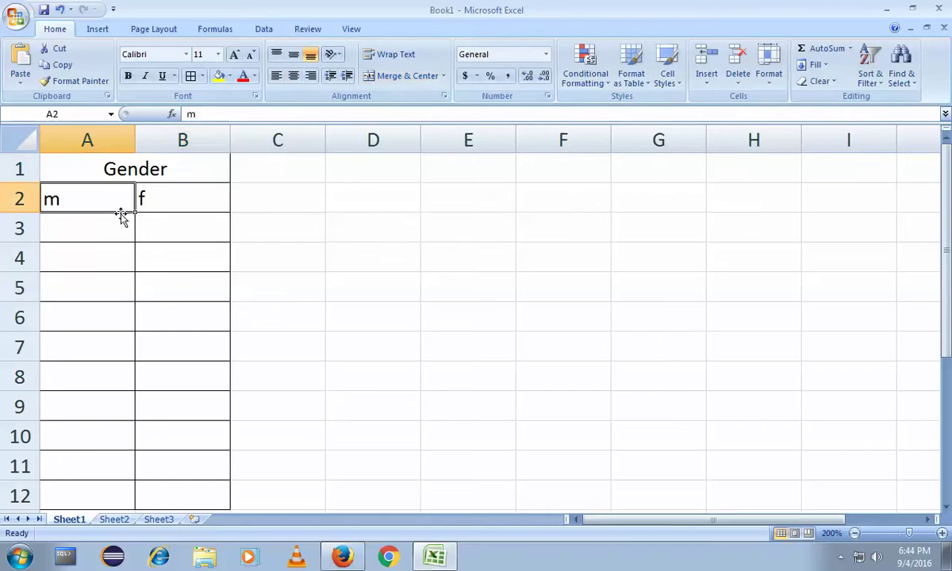
click(139, 176)
click(119, 200)
click(162, 198)
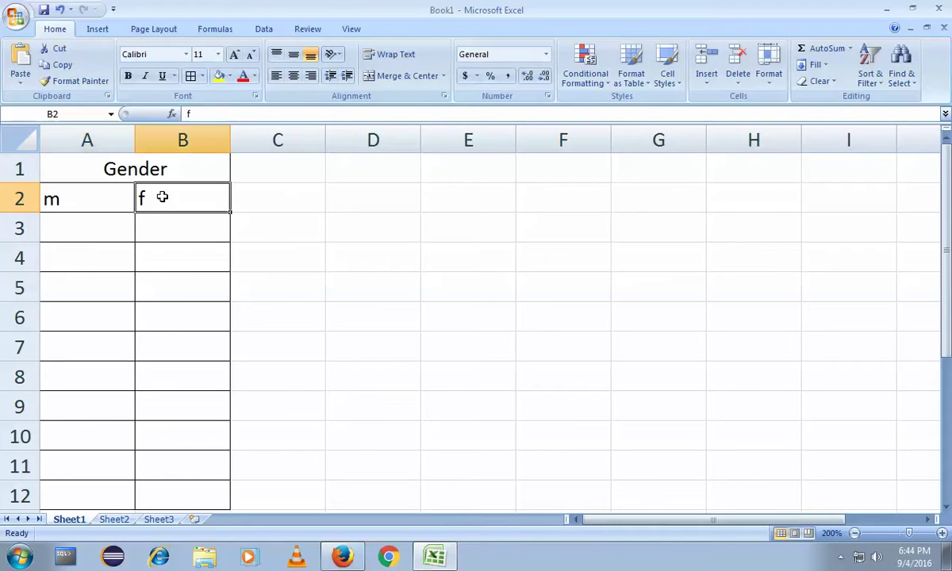
click(299, 167)
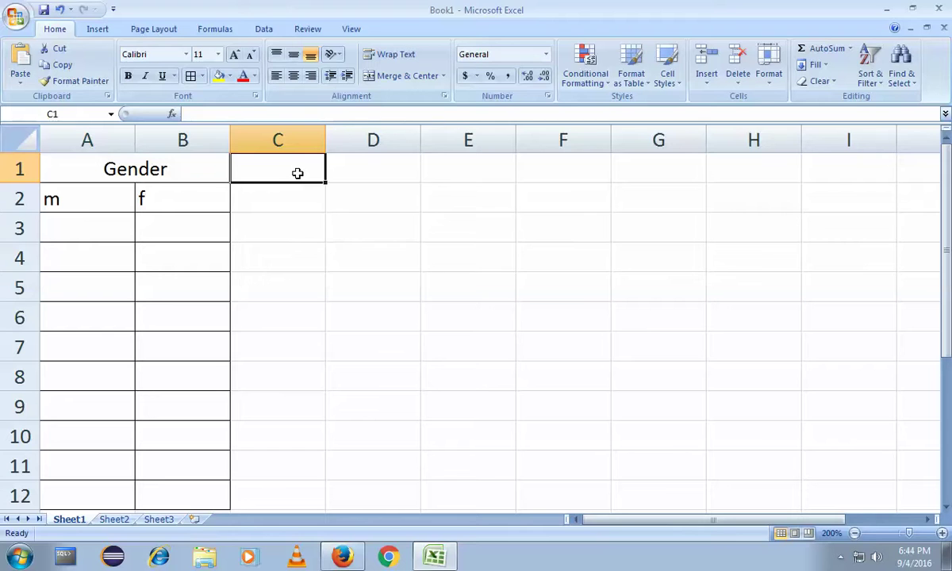
Step: Type the Answer heading in C1 and merge and centre it across C1:D1
text(Answer)
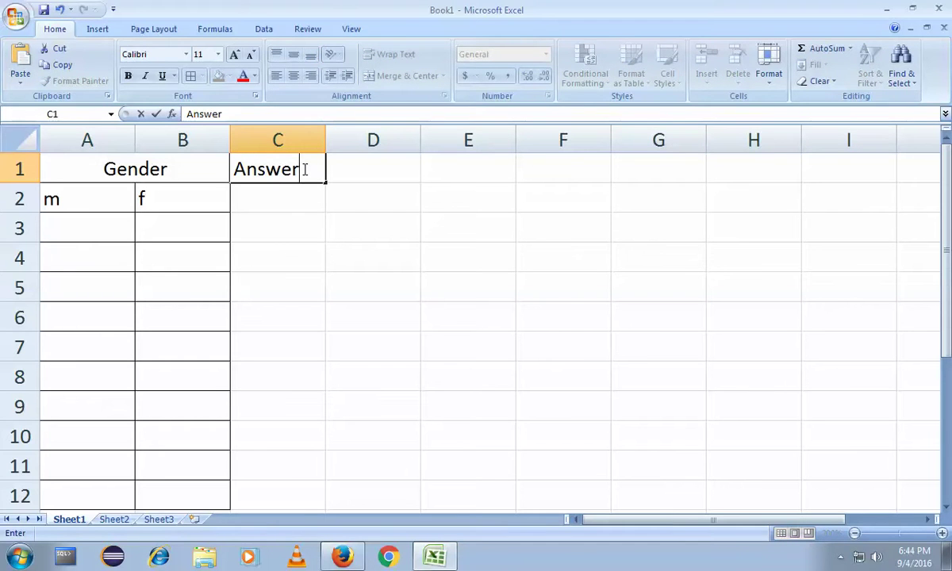
key(Return)
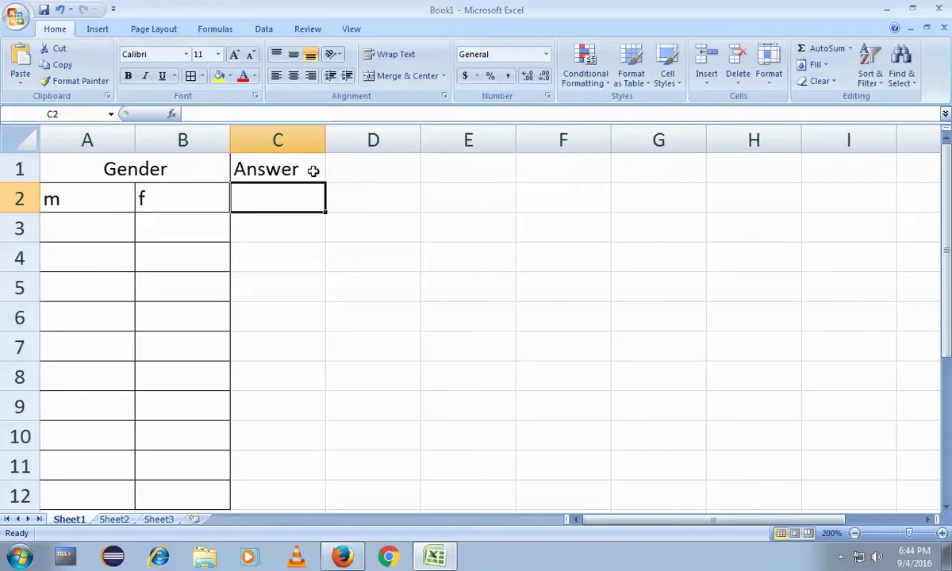
drag(260, 158, 326, 167)
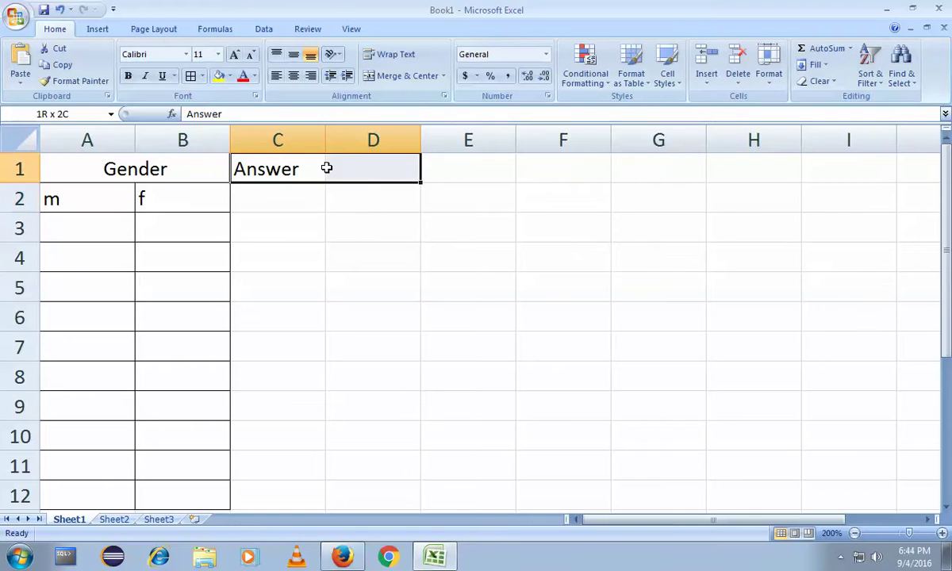
click(402, 77)
Step: Enter t and f in C2:D2, and f and t in C3:D3
click(284, 207)
text(t)
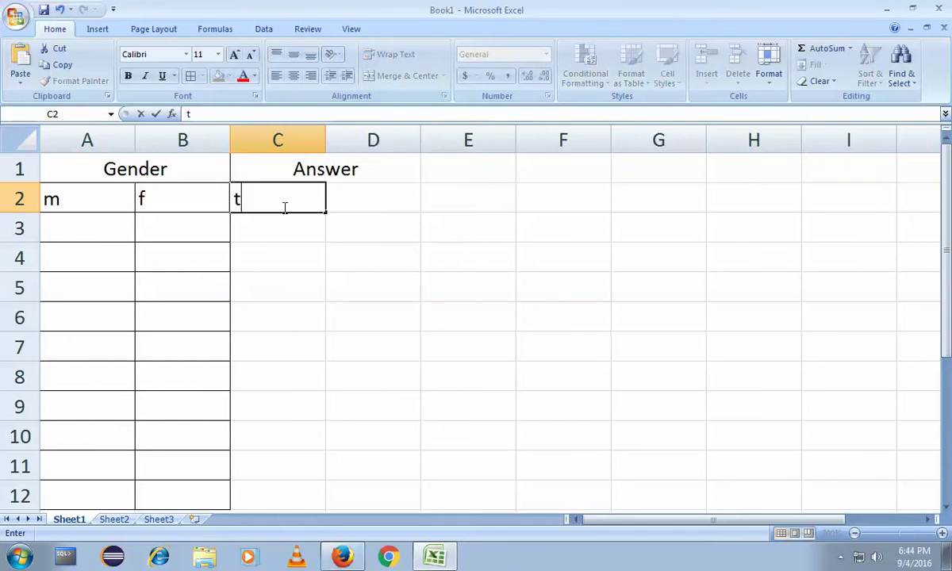
key(Tab)
text(f)
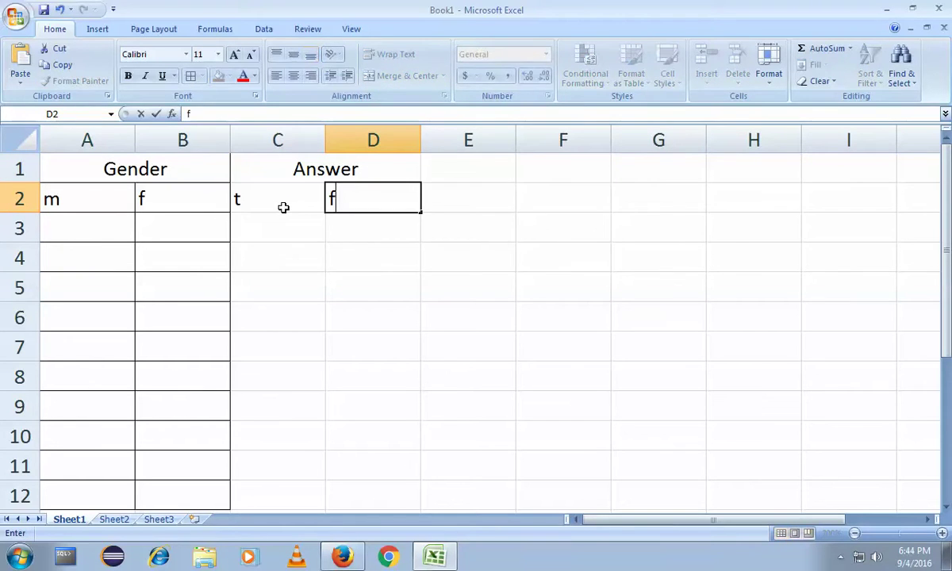
key(Return)
key(Left)
text(f)
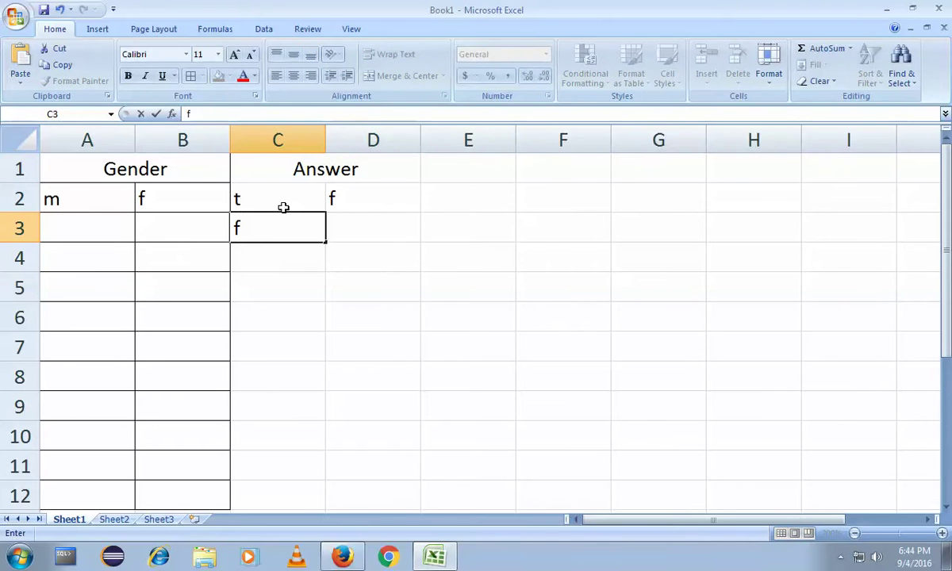
key(Tab)
key(Tab)
key(Left)
text(t)
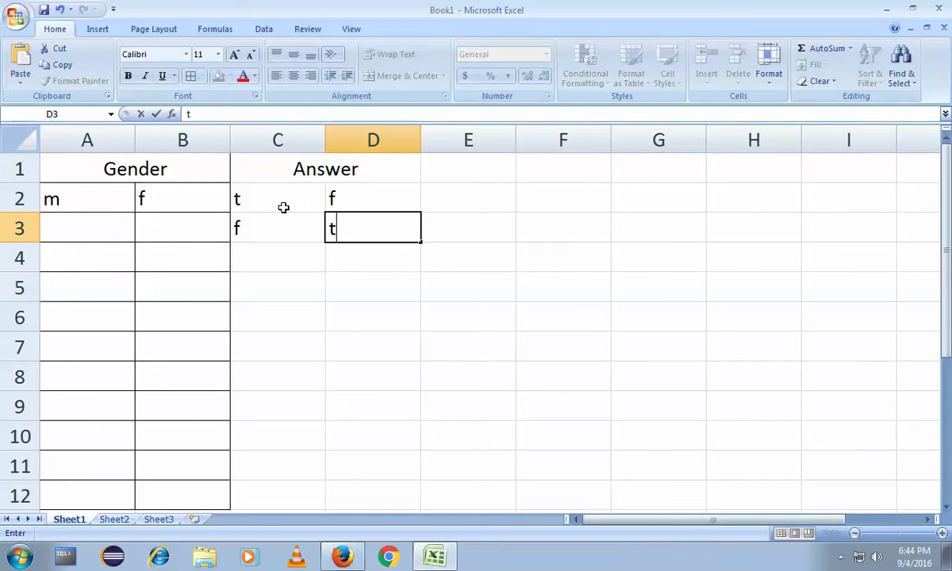
click(306, 298)
scroll(295, 301, down, 2)
scroll(296, 301, up, 2)
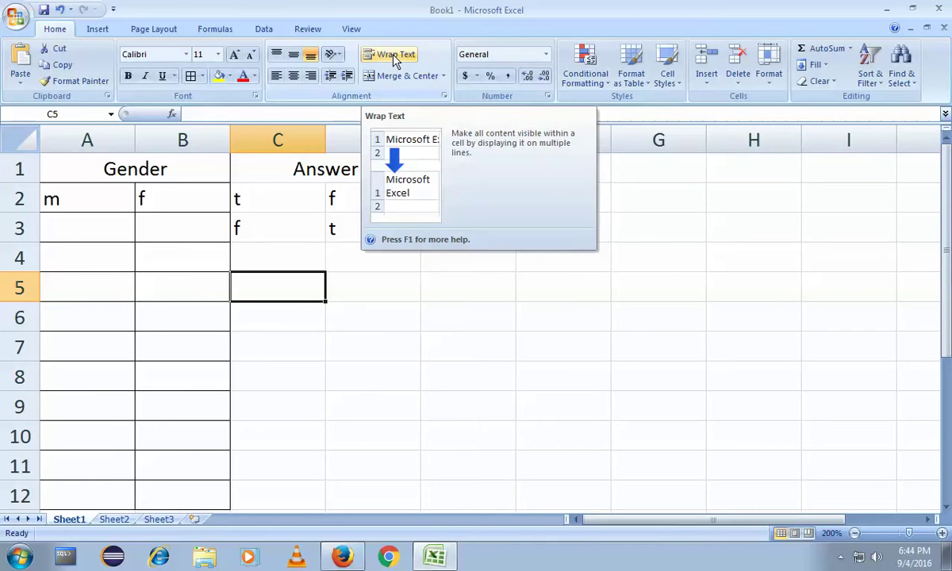
Step: Undo the earlier entries, merges and headers so the sheet is blank
click(393, 266)
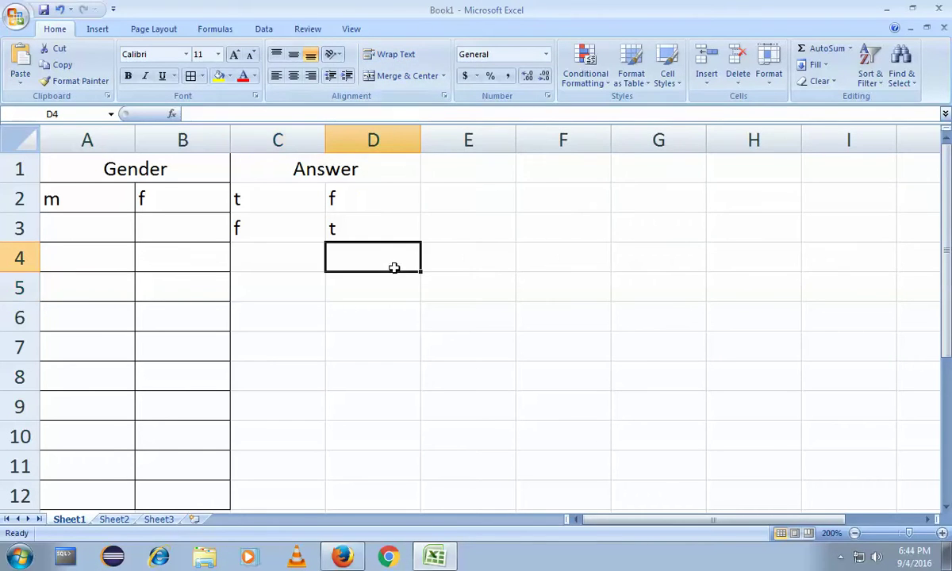
click(227, 219)
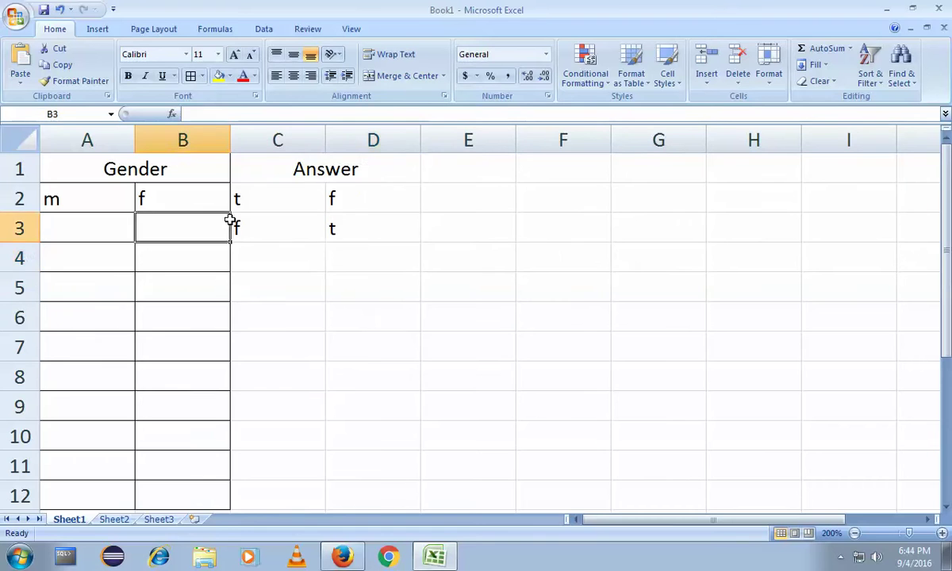
scroll(235, 257, down, 3)
scroll(238, 256, up, 3)
scroll(242, 257, down, 2)
scroll(246, 257, up, 1)
drag(388, 398, 50, 108)
key(ctrl+z)
key(ctrl+z)
key(ctrl+z)
key(ctrl+z)
key(ctrl+z)
key(ctrl+z)
key(ctrl+z)
key(ctrl+z)
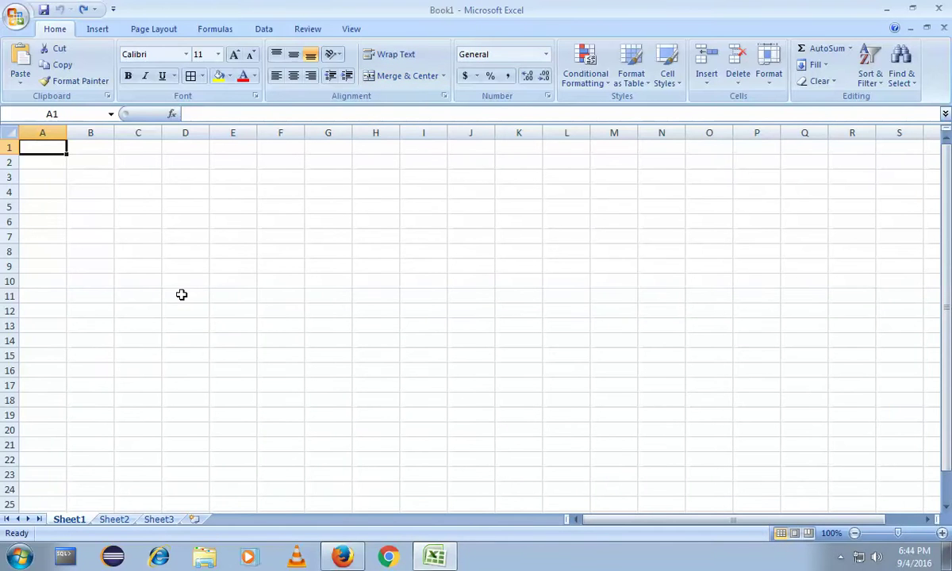
click(387, 249)
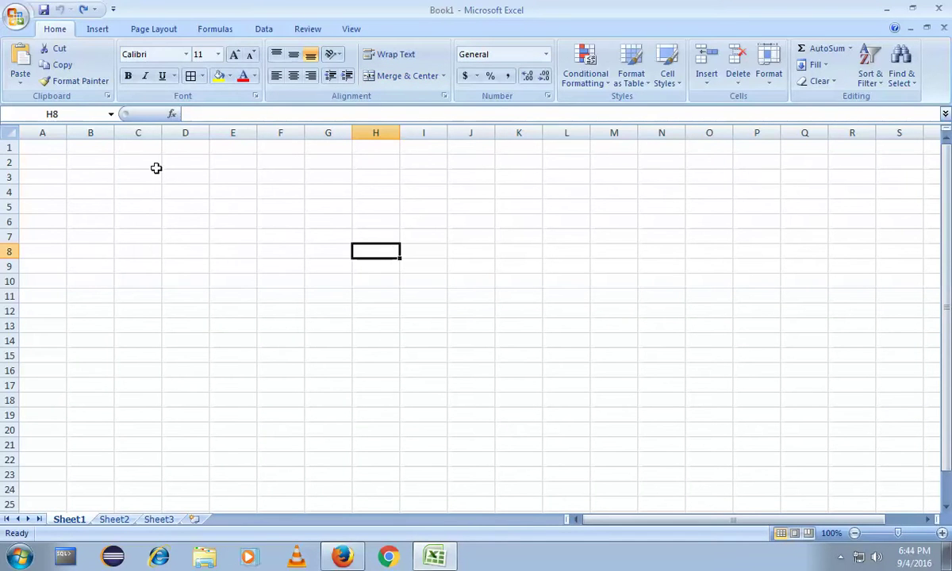
Step: Zoom the sheet to 200% and select the block A1:F11
click(135, 29)
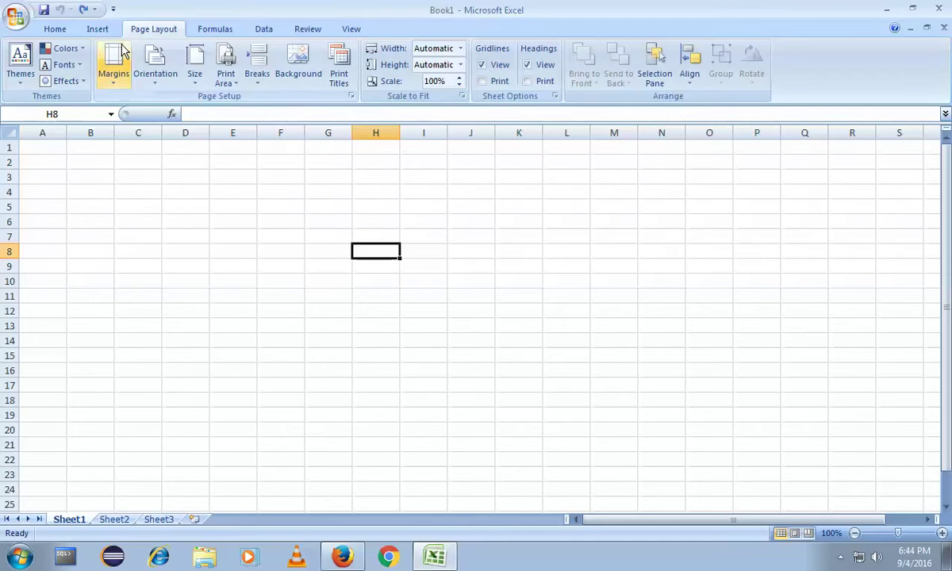
click(70, 30)
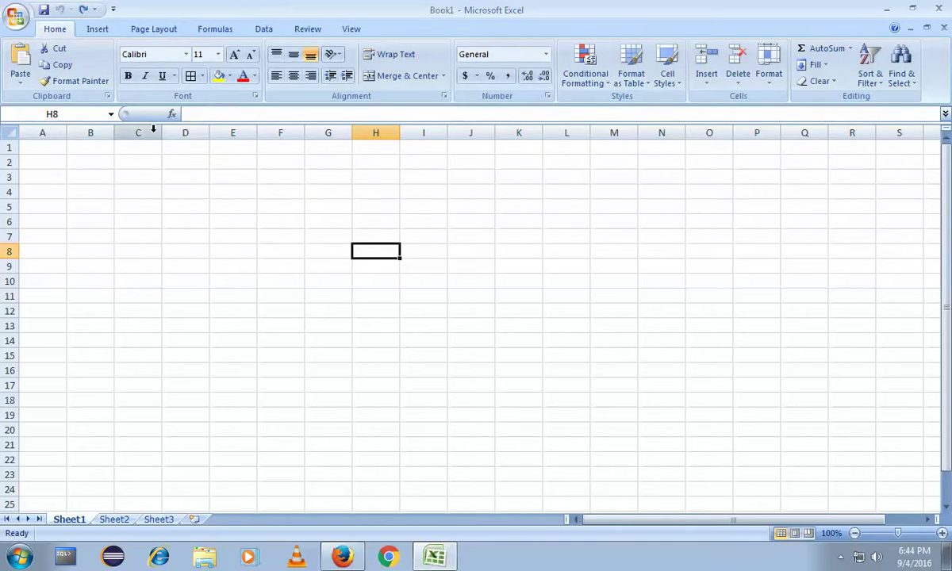
click(348, 30)
click(351, 65)
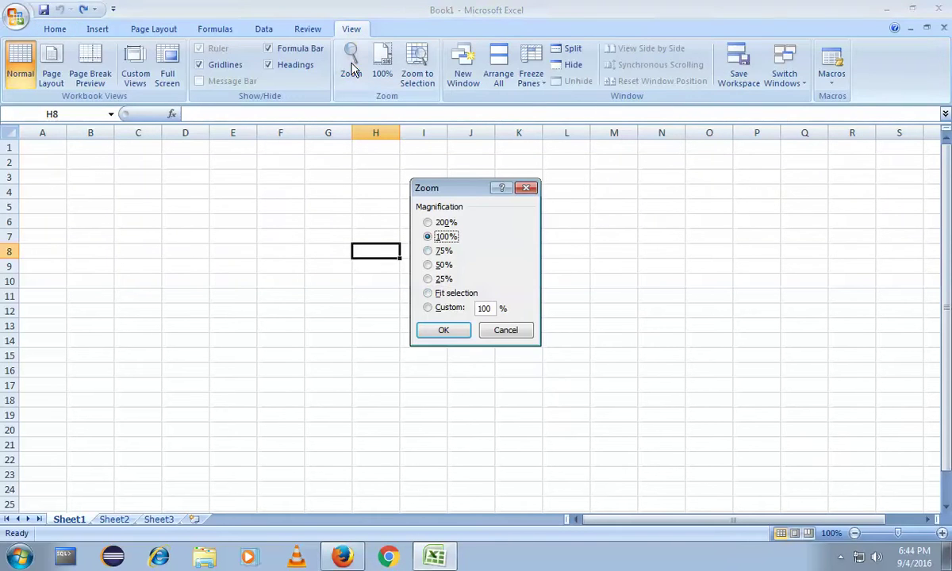
click(428, 223)
click(443, 330)
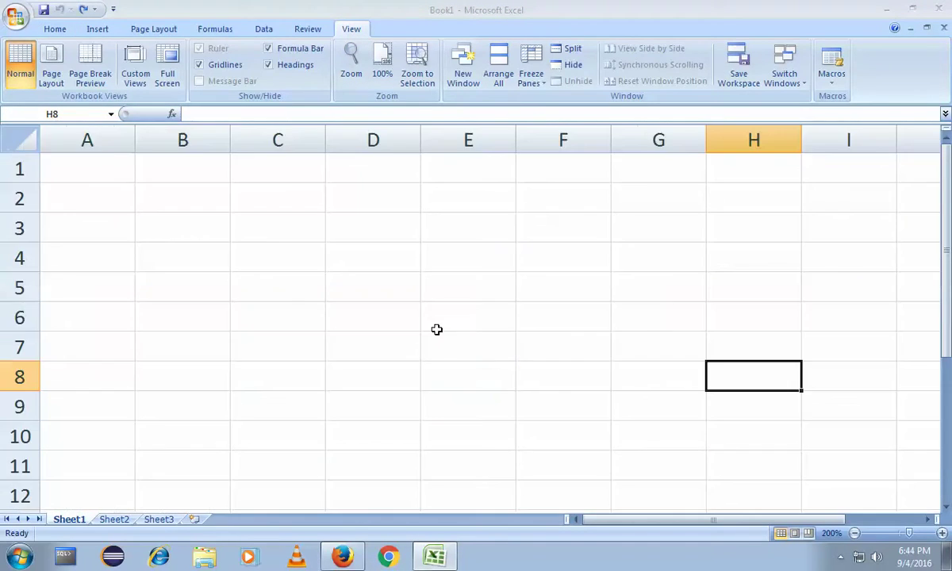
drag(91, 169, 523, 476)
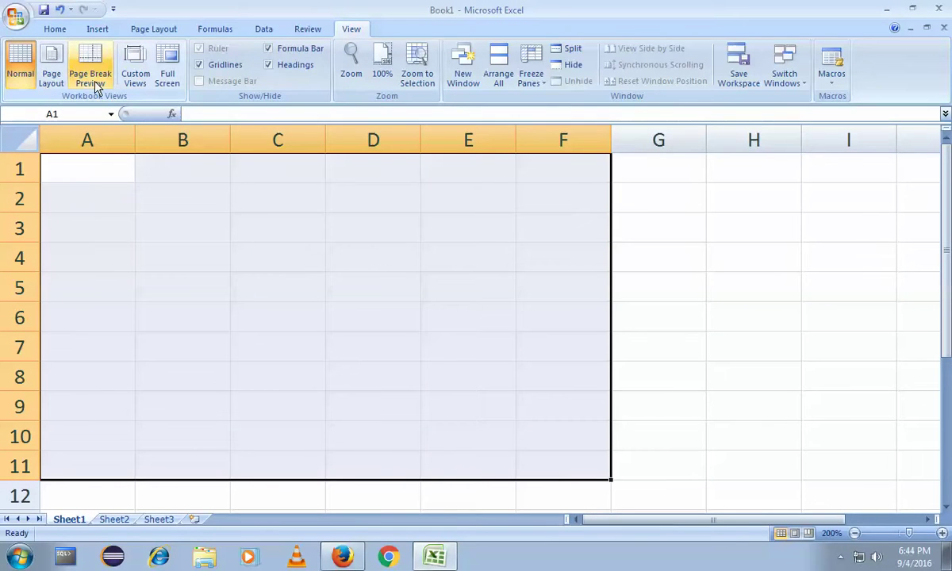
Step: Apply All Borders to A1:F11, then select the top row A1:F1
click(66, 30)
click(190, 76)
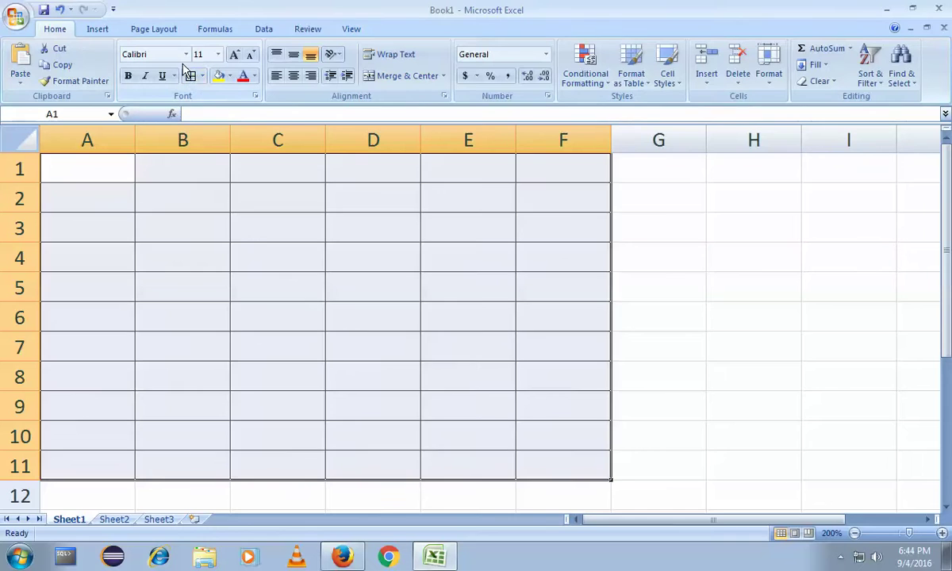
click(287, 232)
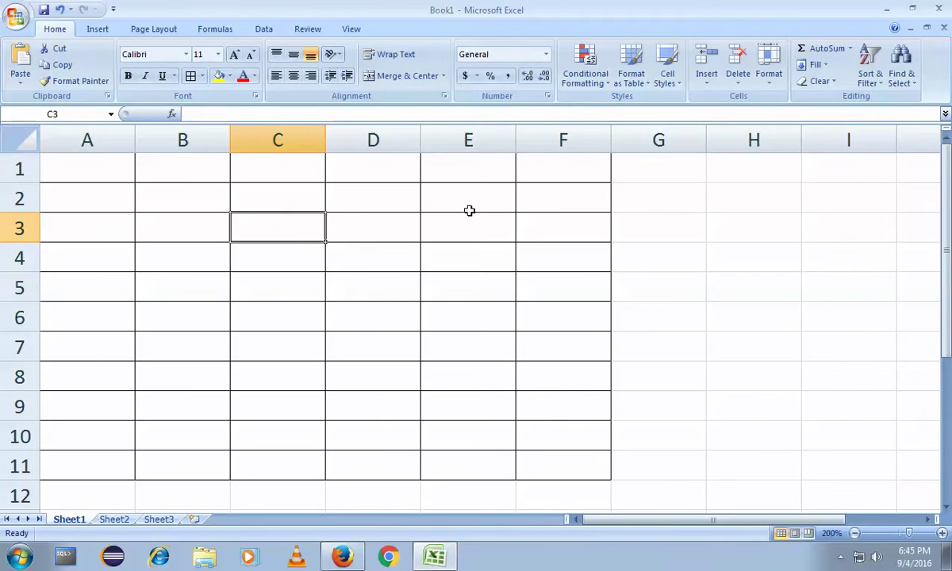
drag(94, 169, 465, 364)
click(367, 320)
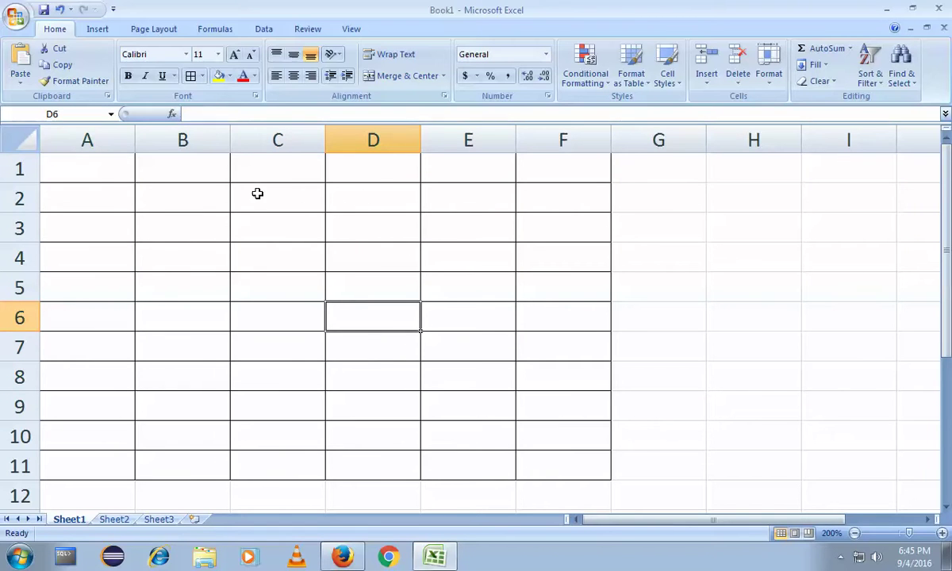
drag(89, 168, 540, 163)
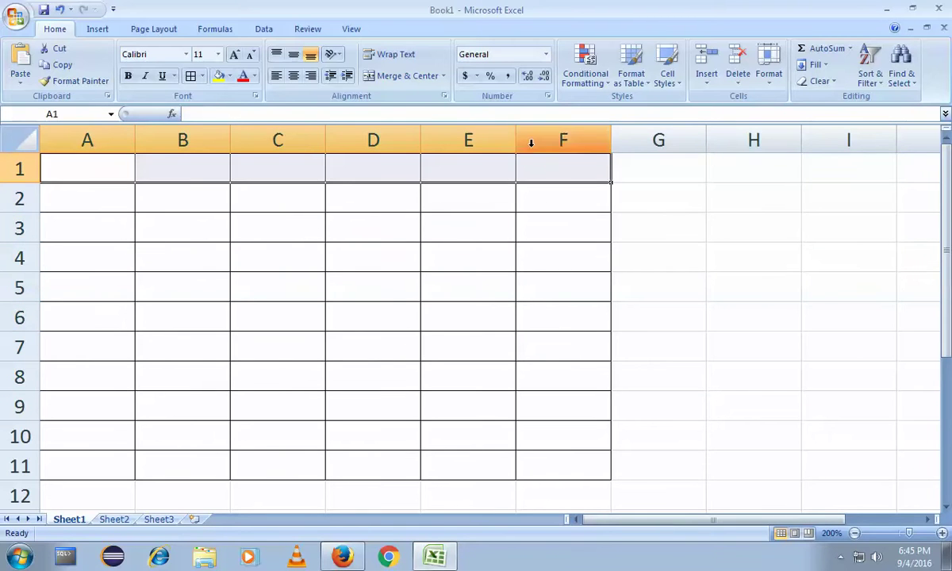
Step: Give A1:F1 and cell C3 a yellow fill
click(220, 77)
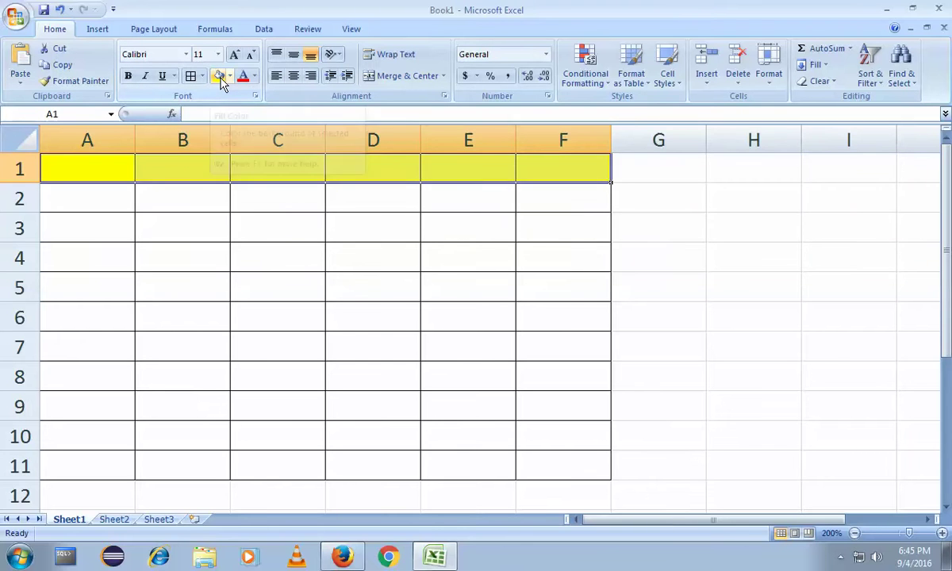
click(258, 203)
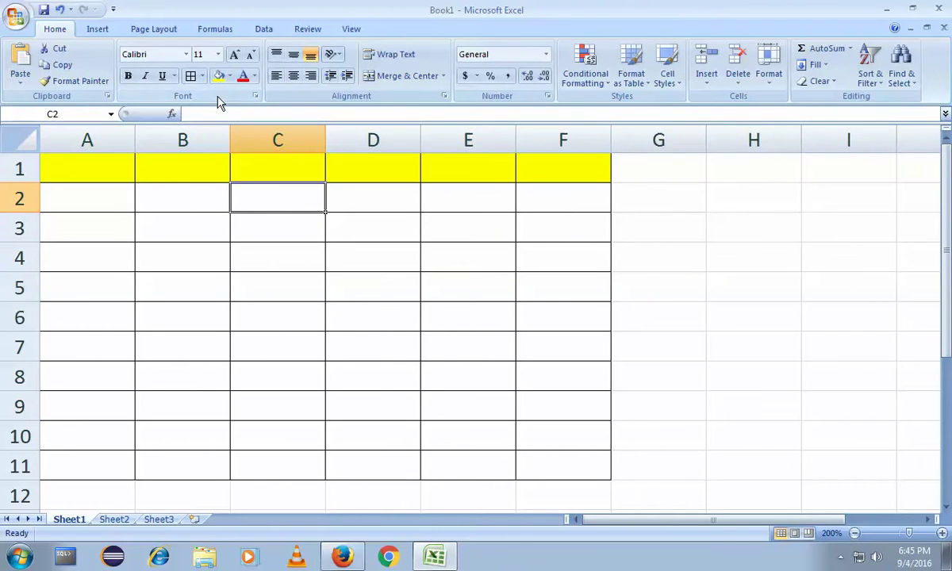
click(267, 231)
click(220, 76)
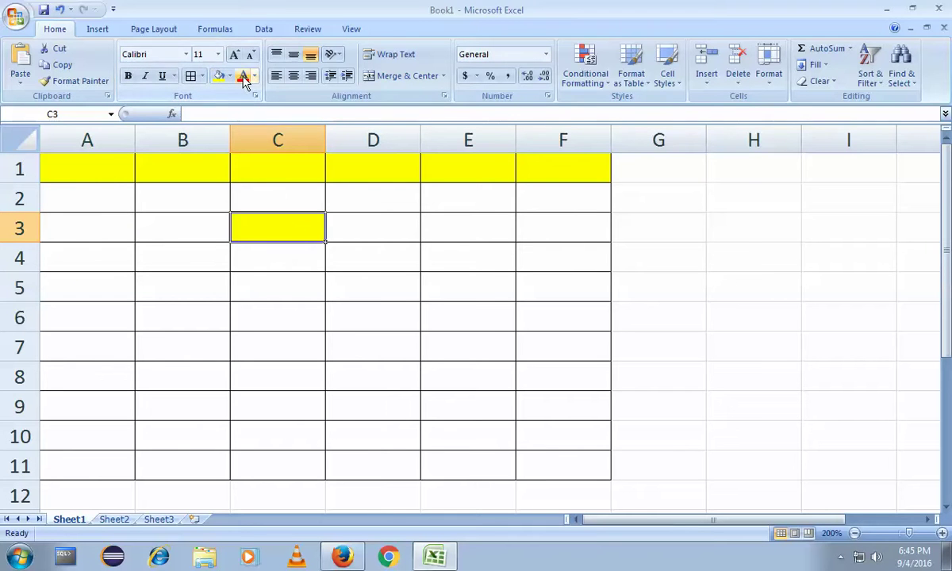
click(79, 190)
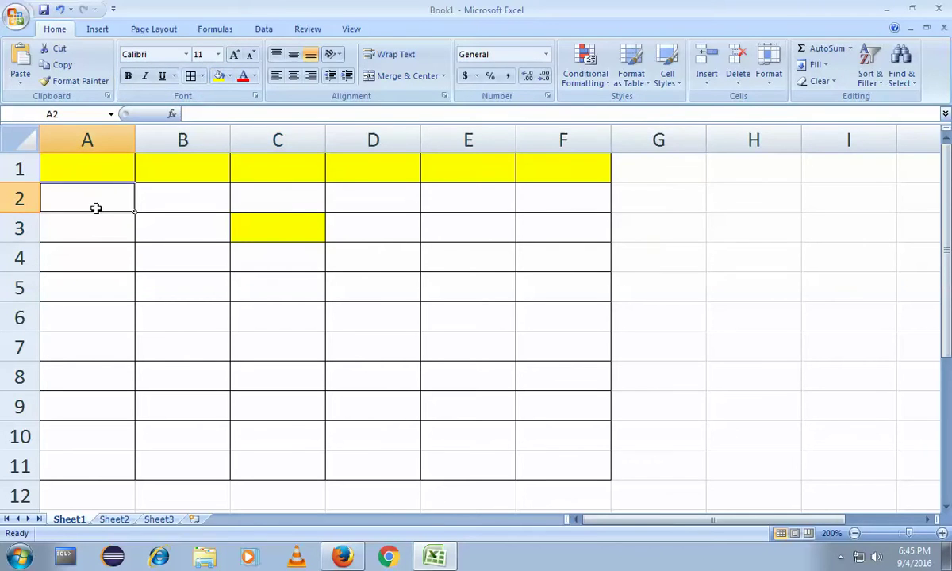
Step: Enter 'jhjh' in A2 and make its text red
text(jhjh)
drag(75, 199, 42, 199)
click(243, 77)
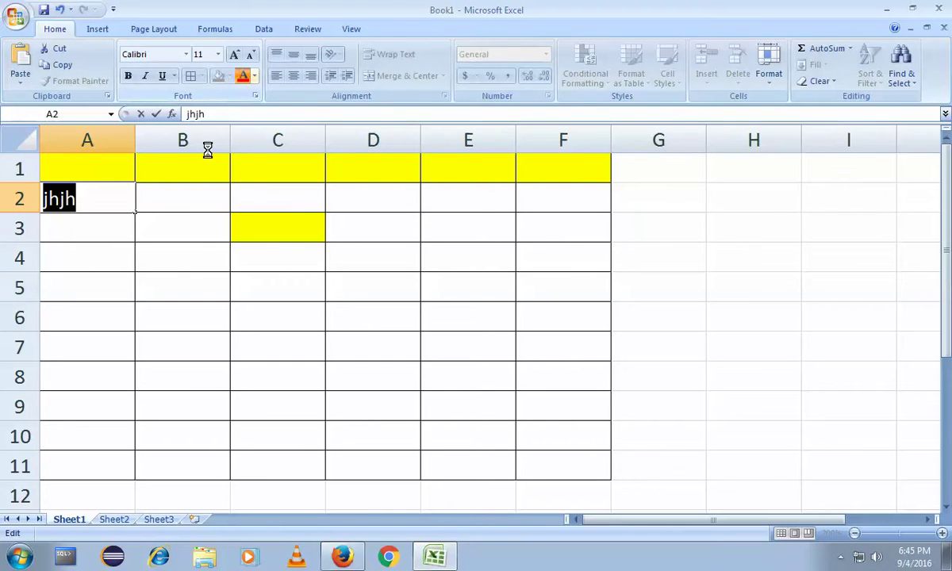
click(111, 227)
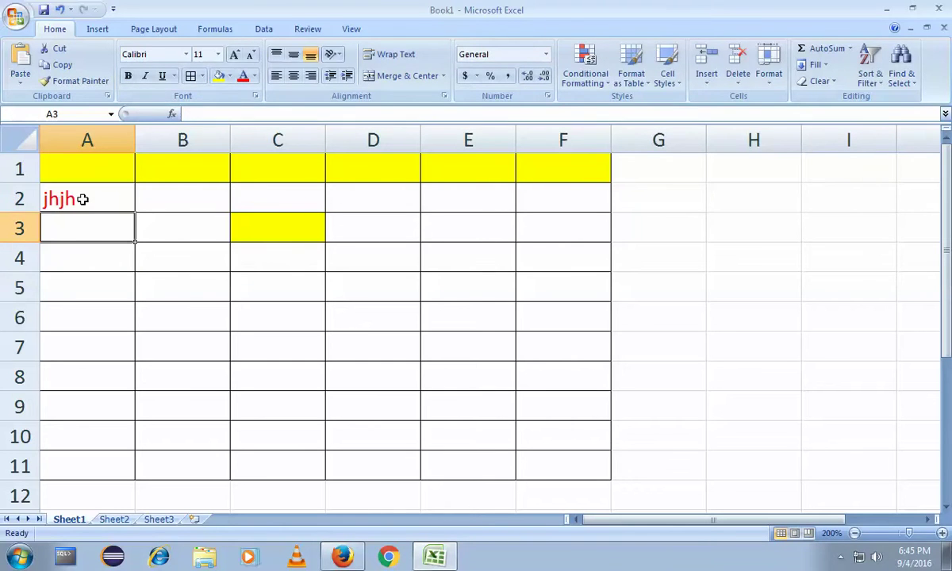
click(369, 282)
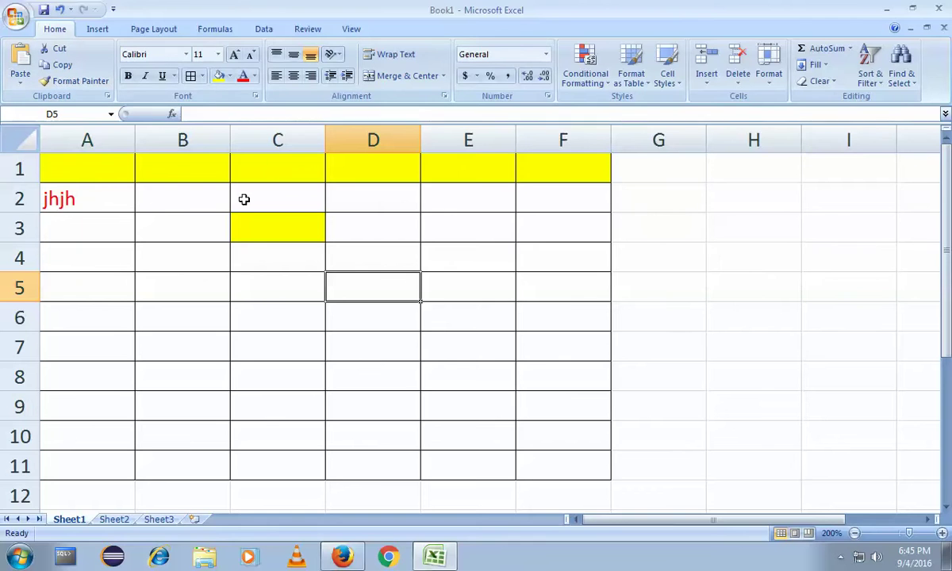
Step: Format the A2 text bold, italic and underlined
click(86, 199)
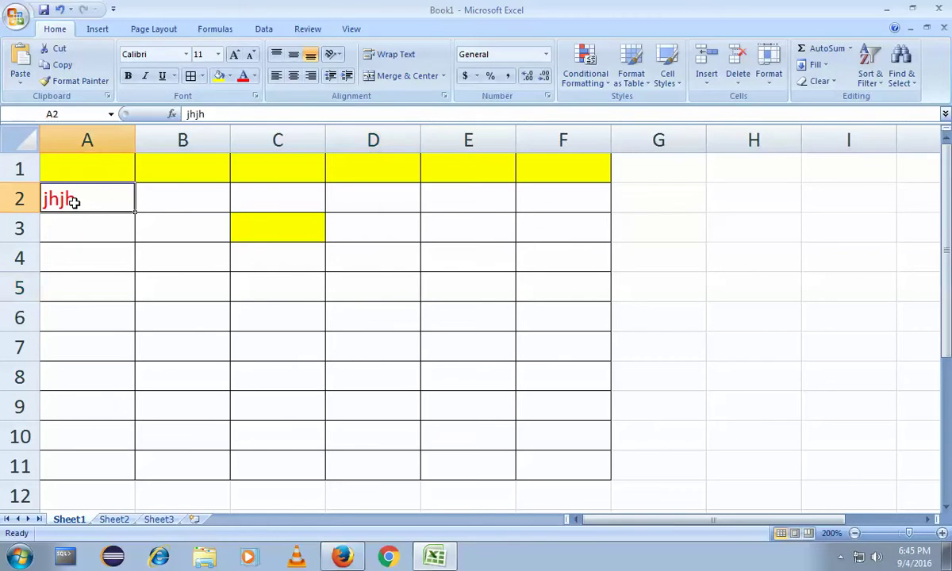
click(129, 78)
click(147, 77)
click(164, 77)
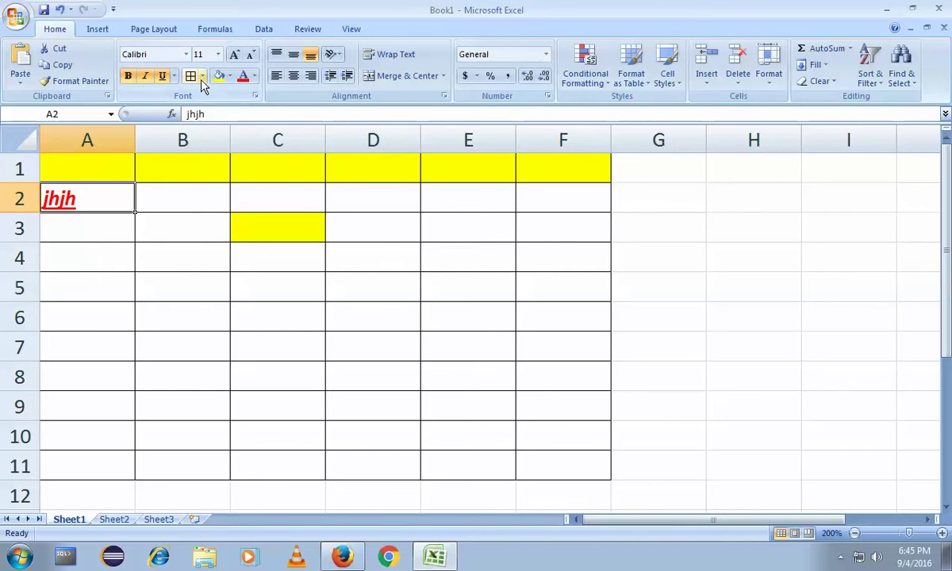
click(202, 77)
click(576, 489)
Step: Remove all borders from A1:F11 with No Border
drag(575, 489, 53, 149)
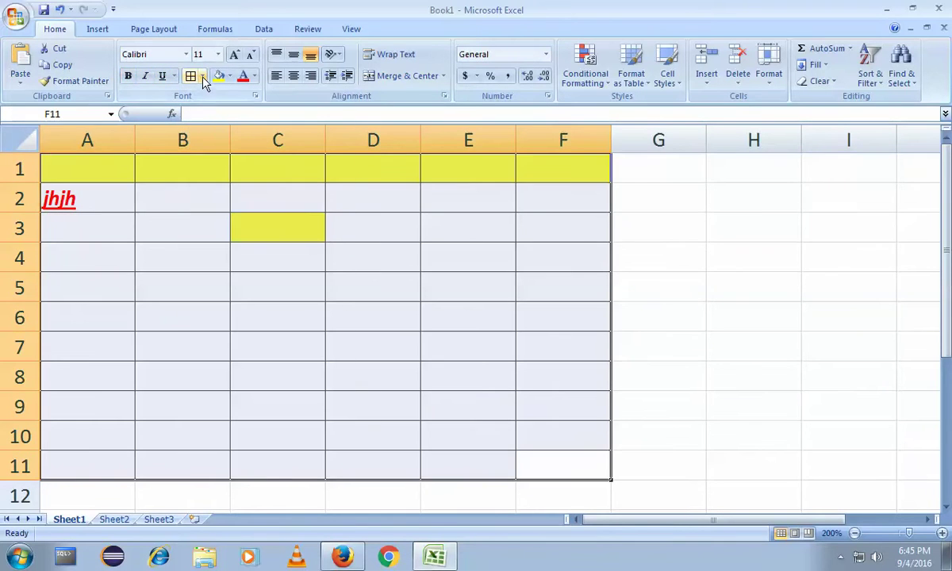
click(204, 77)
click(218, 113)
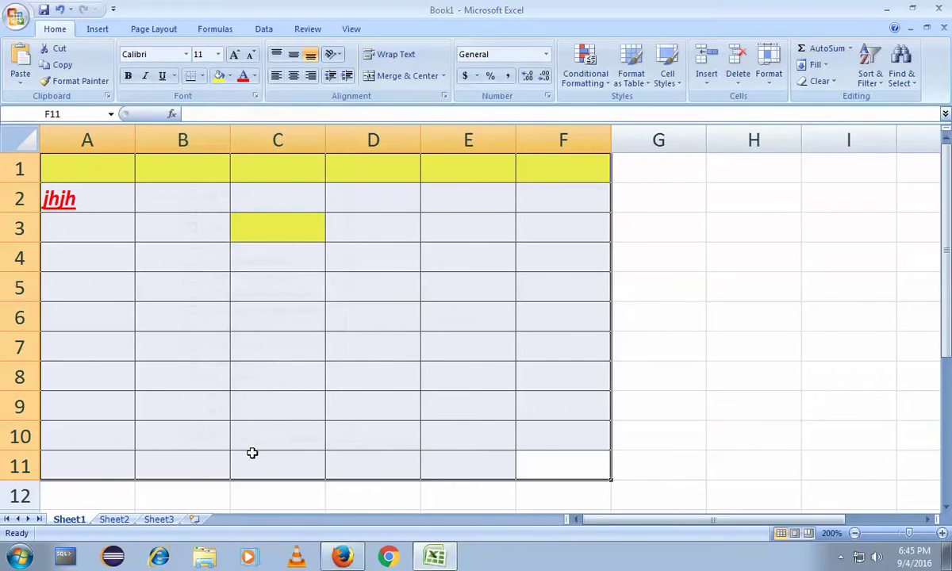
click(251, 445)
scroll(297, 399, down, 2)
scroll(436, 411, up, 2)
drag(582, 463, 100, 164)
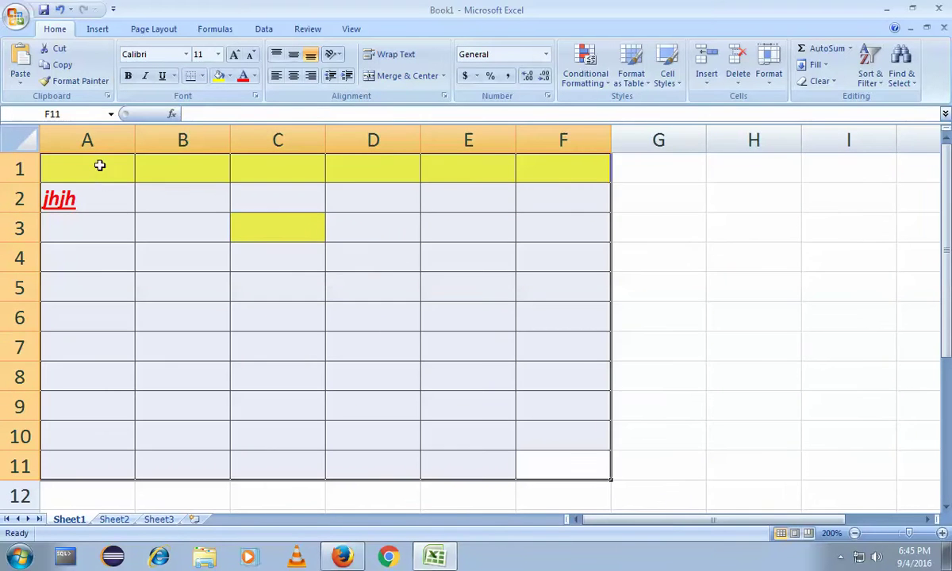
click(202, 77)
click(255, 180)
Step: Apply Outside Borders to A1:F11 for a thin outline
click(278, 257)
drag(589, 474, 84, 172)
click(203, 77)
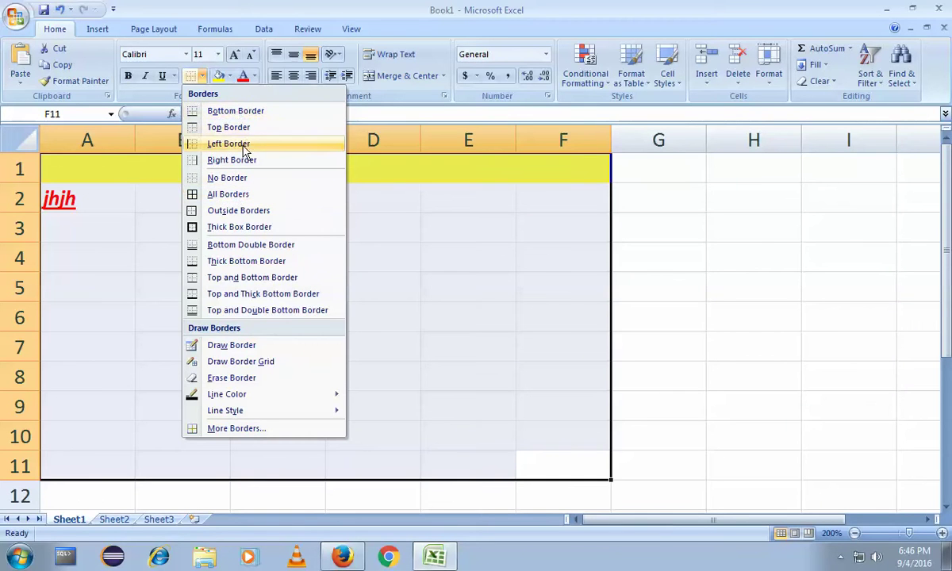
click(207, 211)
click(373, 256)
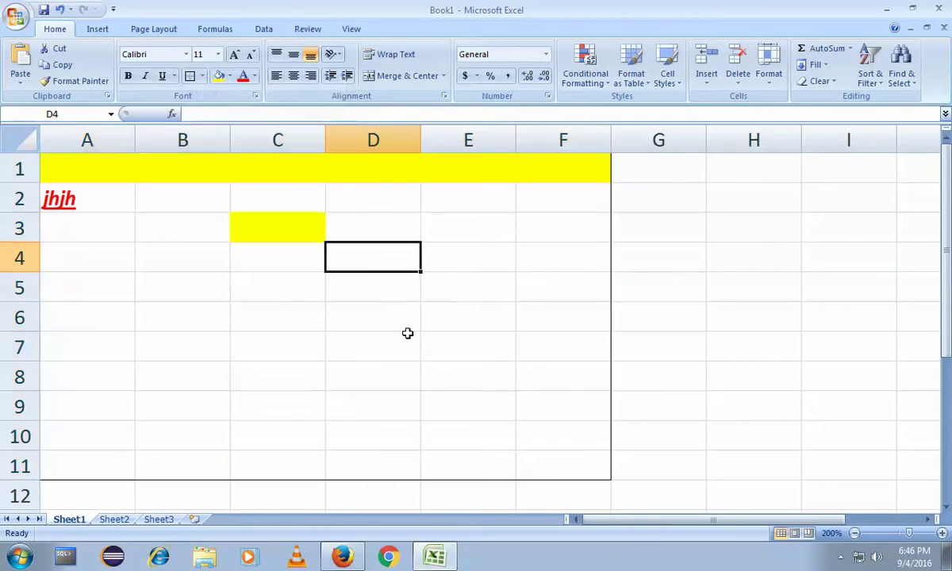